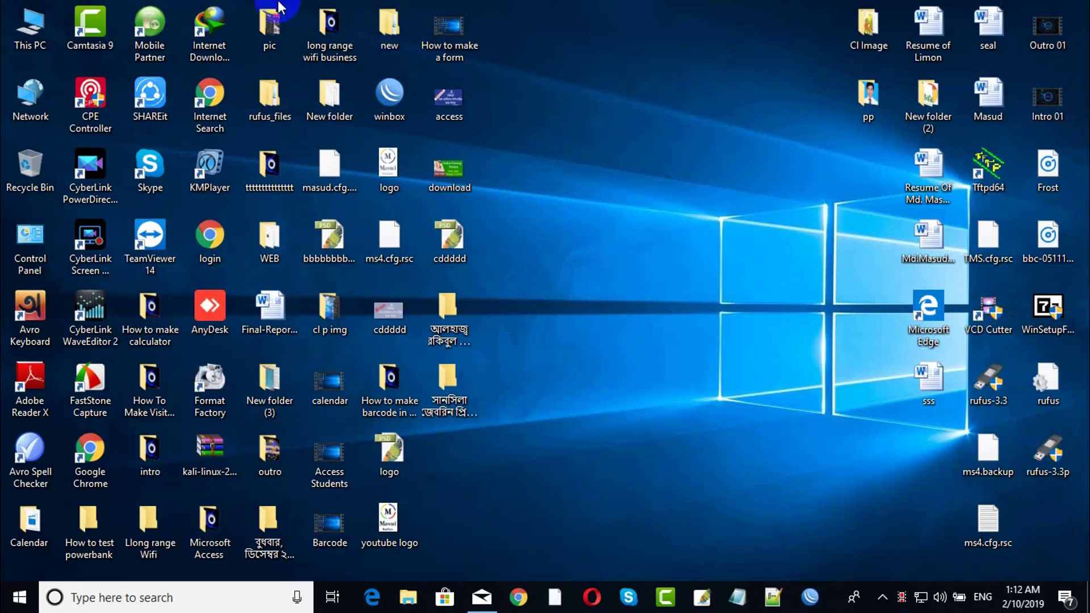
pyautogui.rightClick(636, 67)
pyautogui.click(686, 118)
pyautogui.click(392, 95)
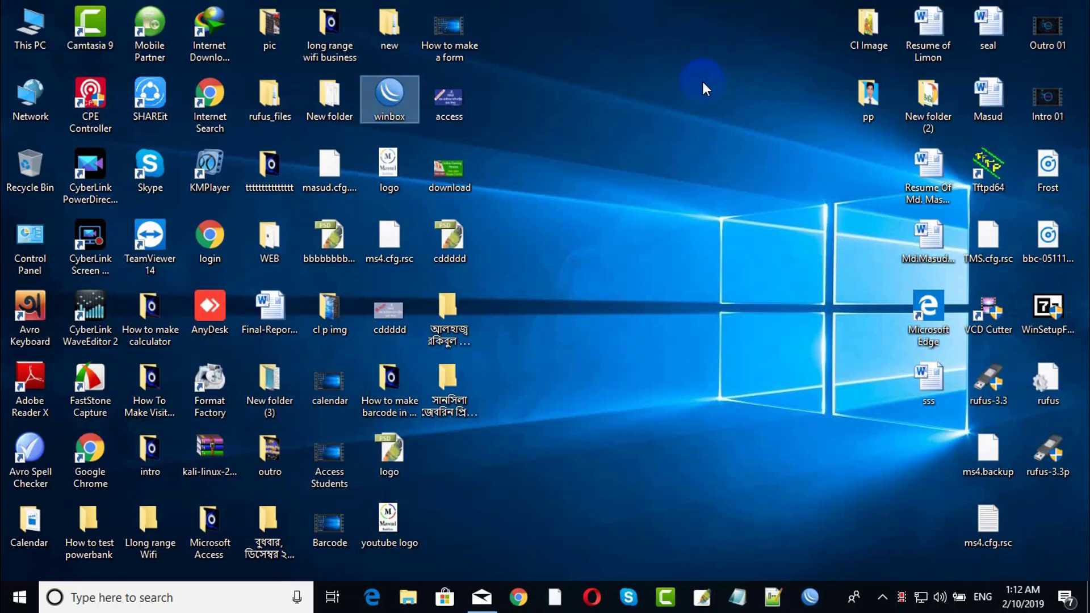
# Launch WinBox and connect to the MikroTik router at 192.168.10.1 from the Neighbors list.
pyautogui.doubleClick(397, 98)
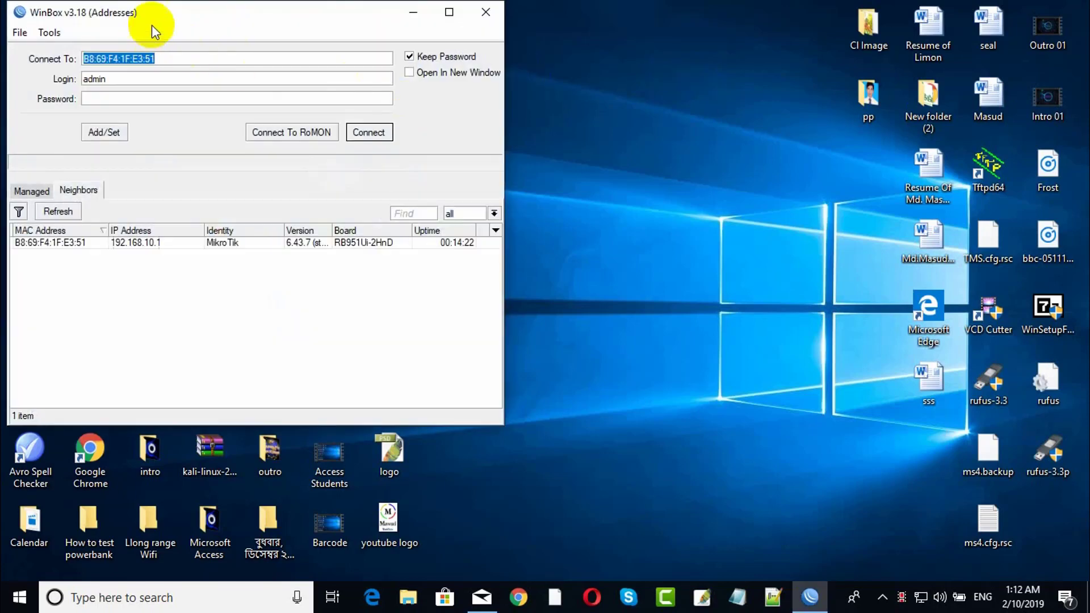
pyautogui.moveTo(153, 24); pyautogui.dragTo(379, 22)
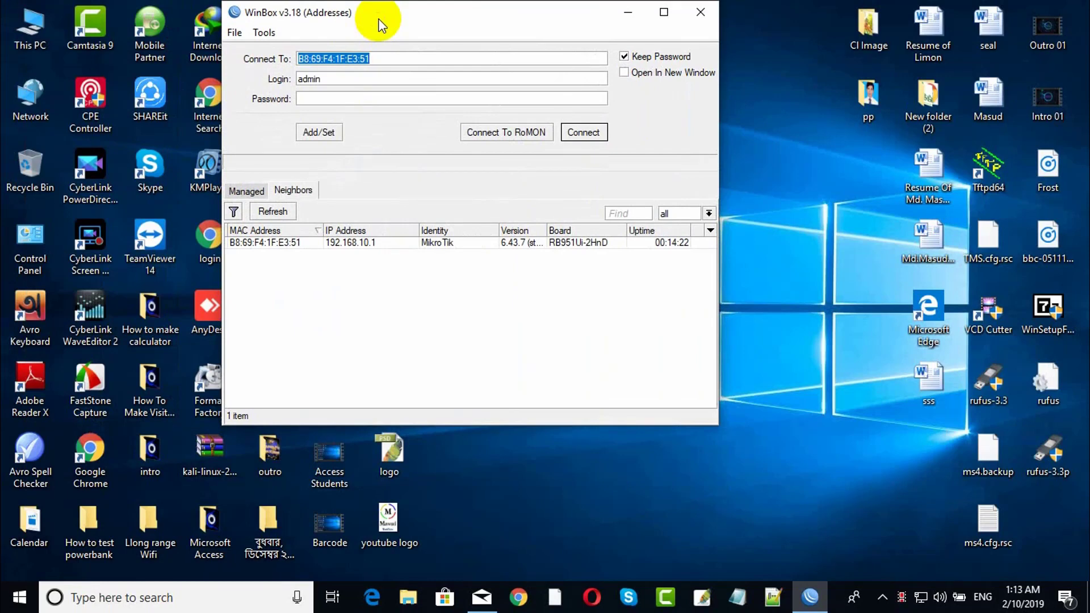
pyautogui.click(329, 78)
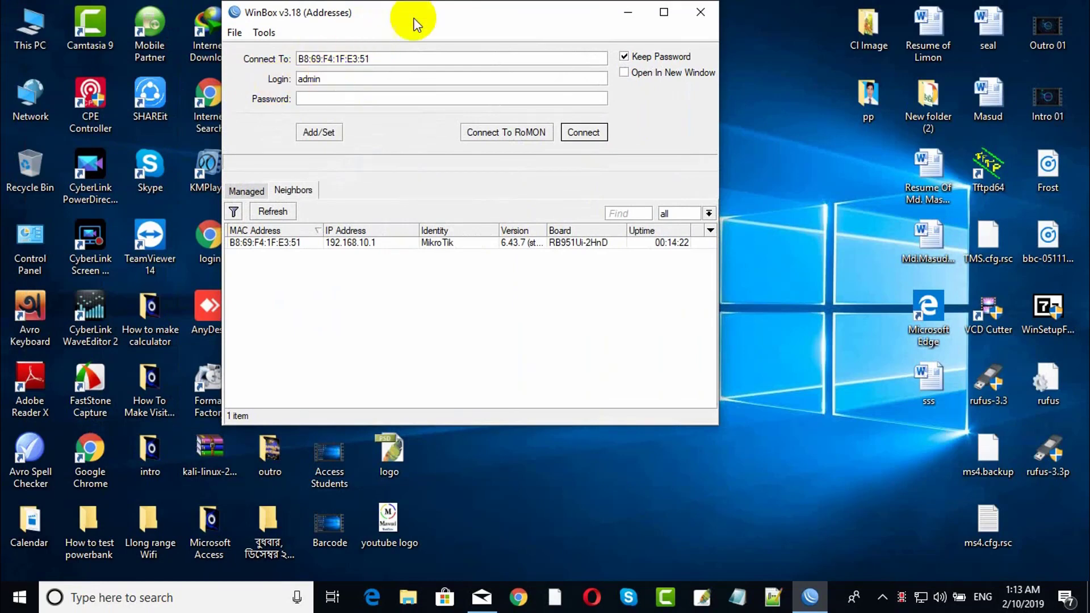
pyautogui.moveTo(414, 20); pyautogui.dragTo(446, 34)
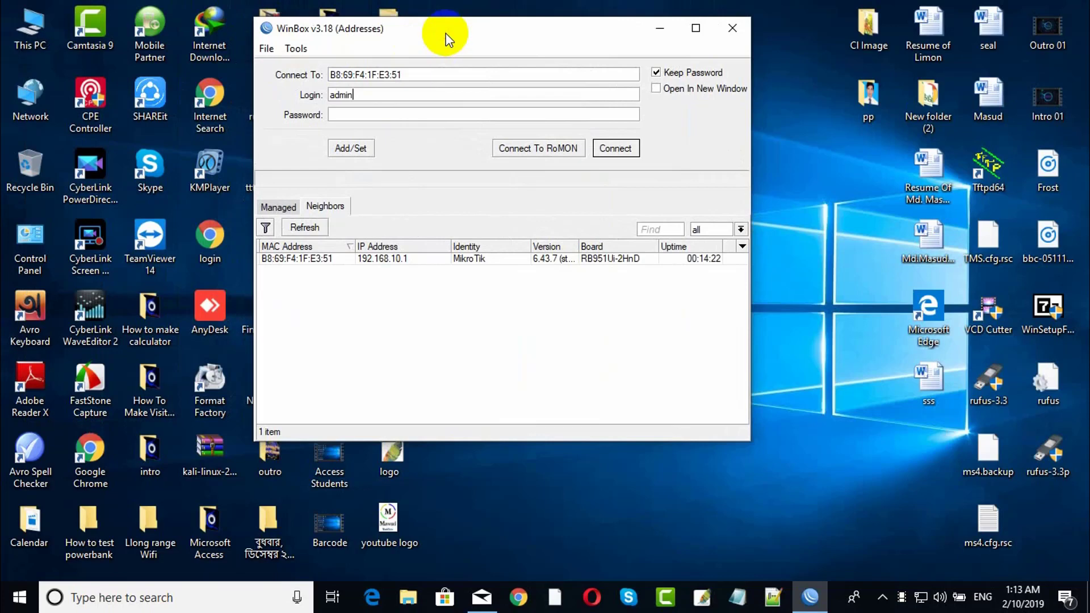
pyautogui.click(416, 69)
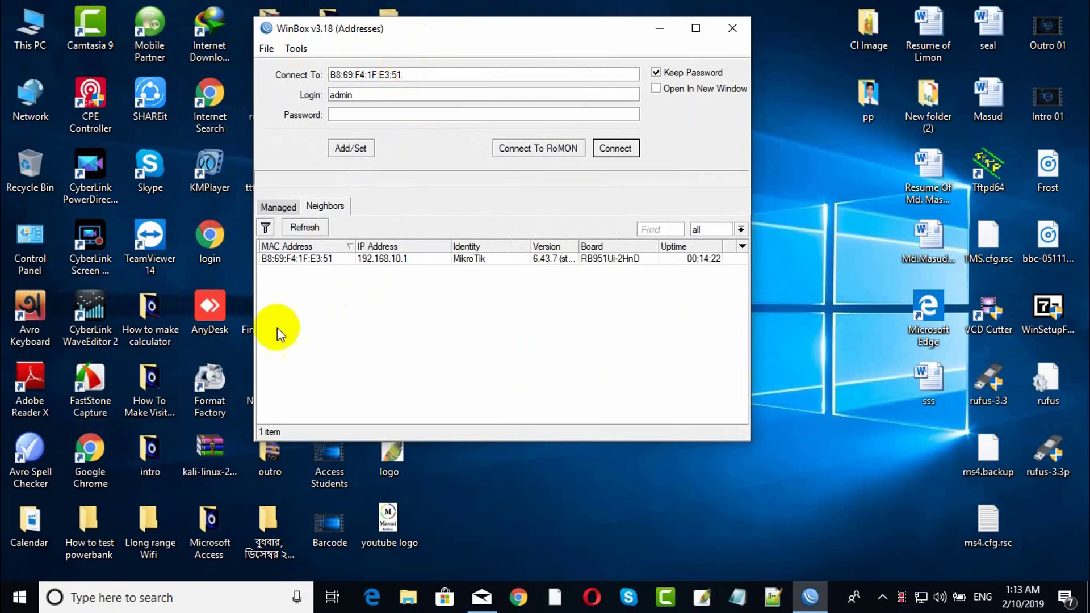
pyautogui.click(288, 258)
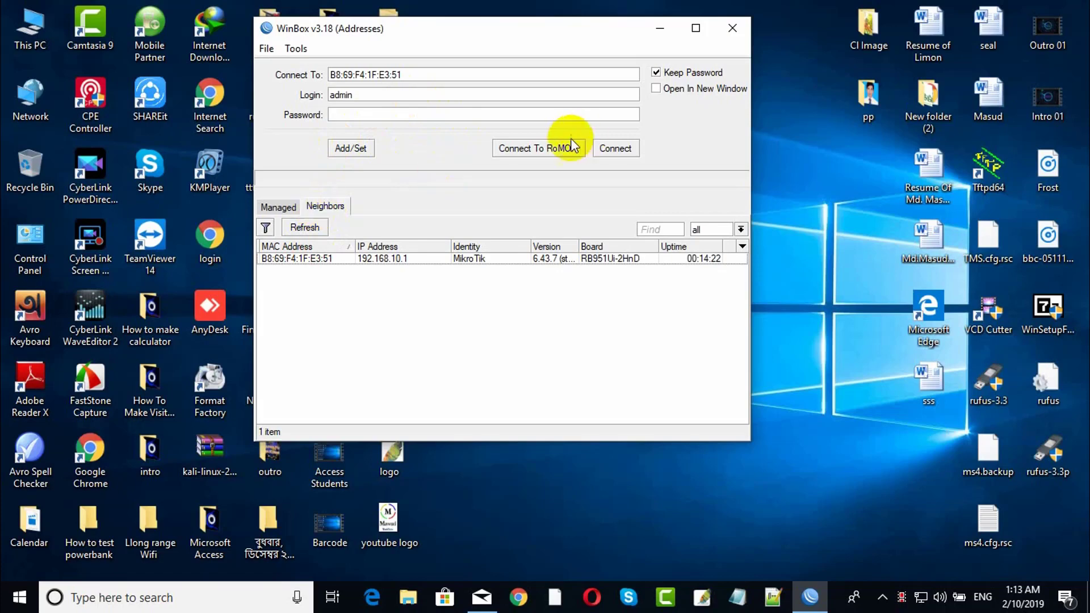
pyautogui.click(619, 151)
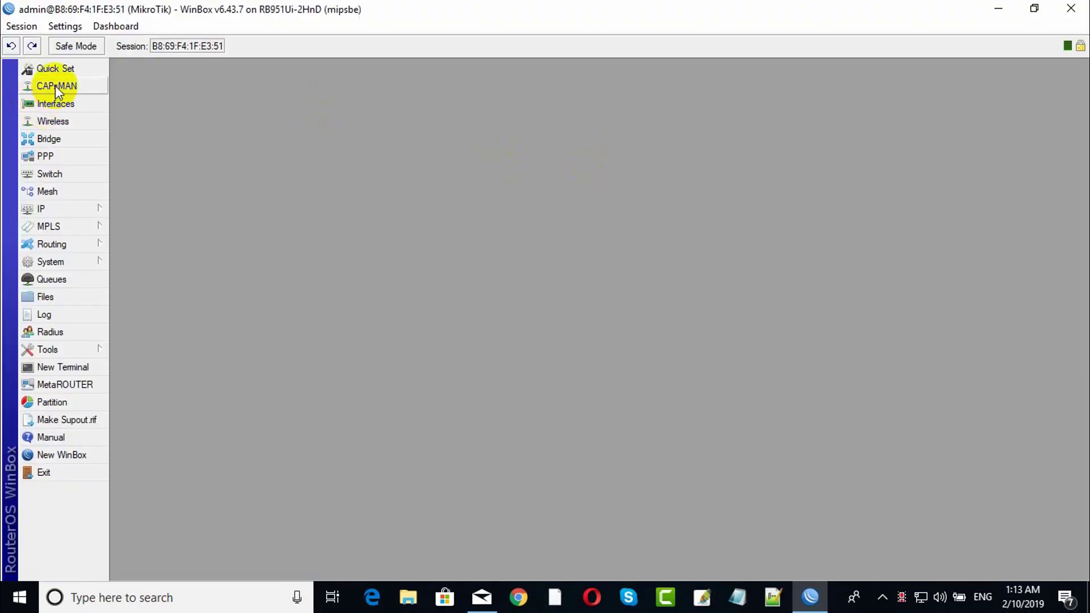
pyautogui.click(58, 106)
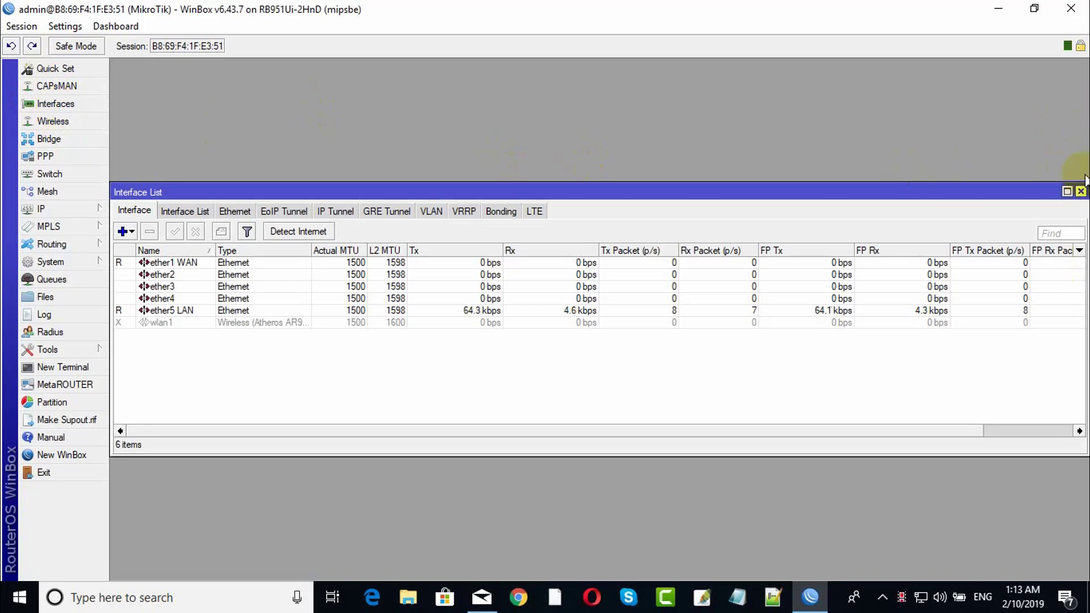
pyautogui.click(1080, 8)
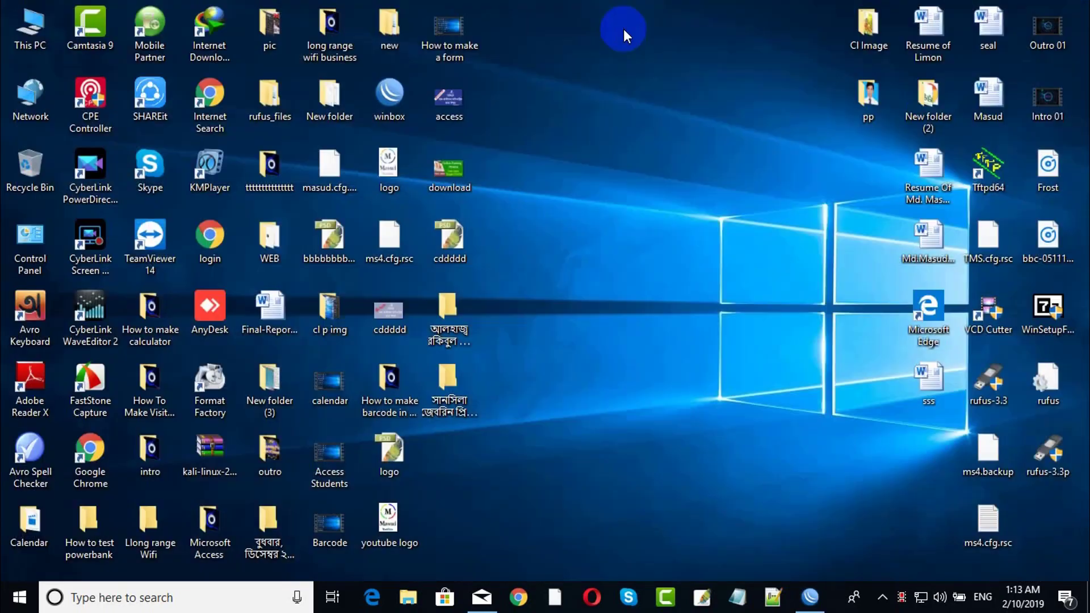
pyautogui.doubleClick(390, 96)
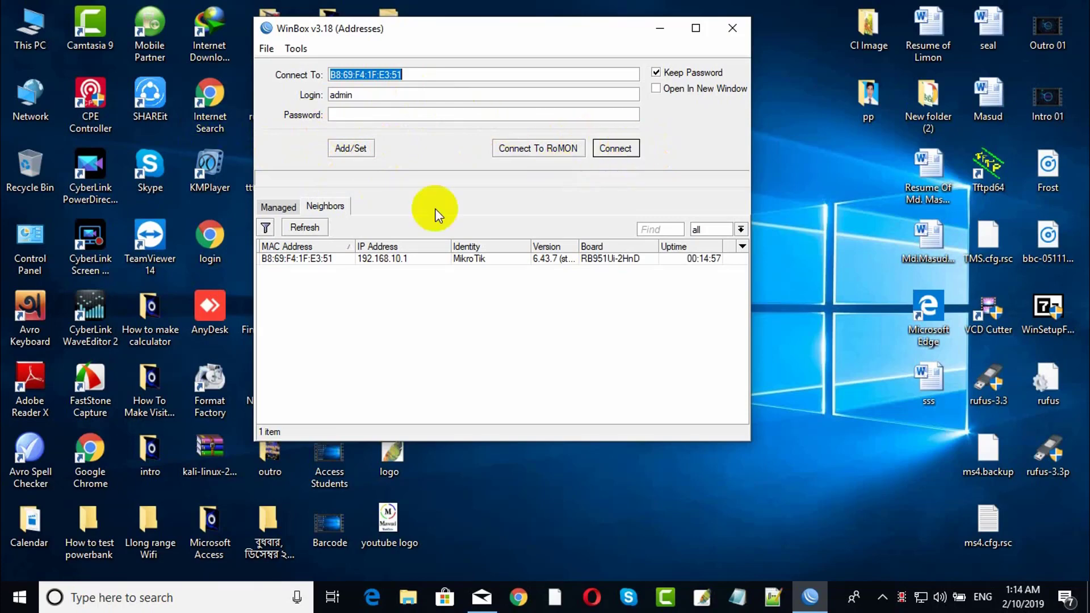
pyautogui.click(305, 258)
pyautogui.click(615, 146)
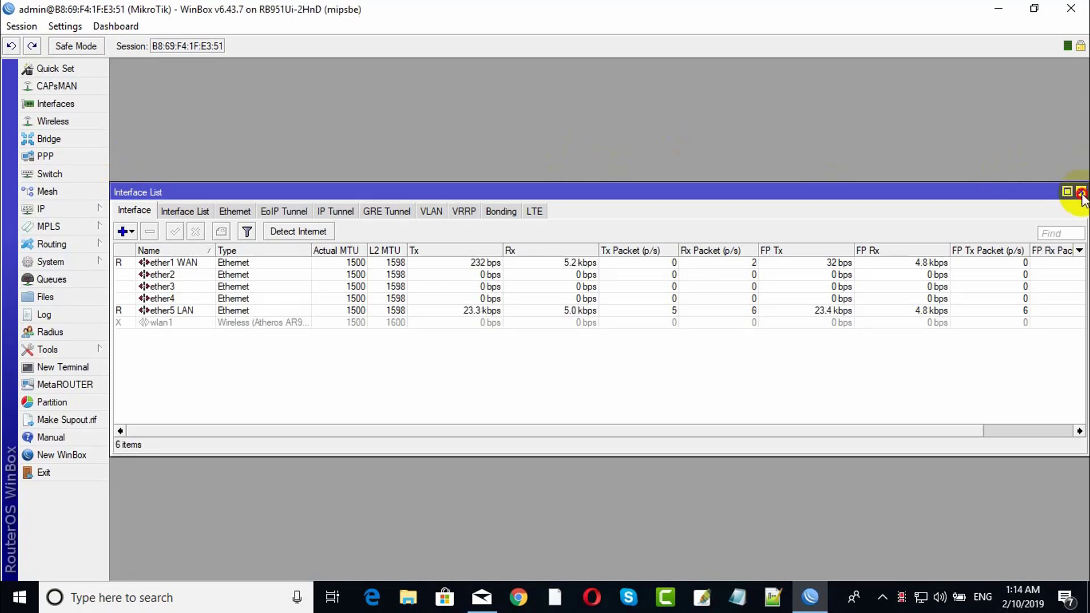
pyautogui.click(1080, 191)
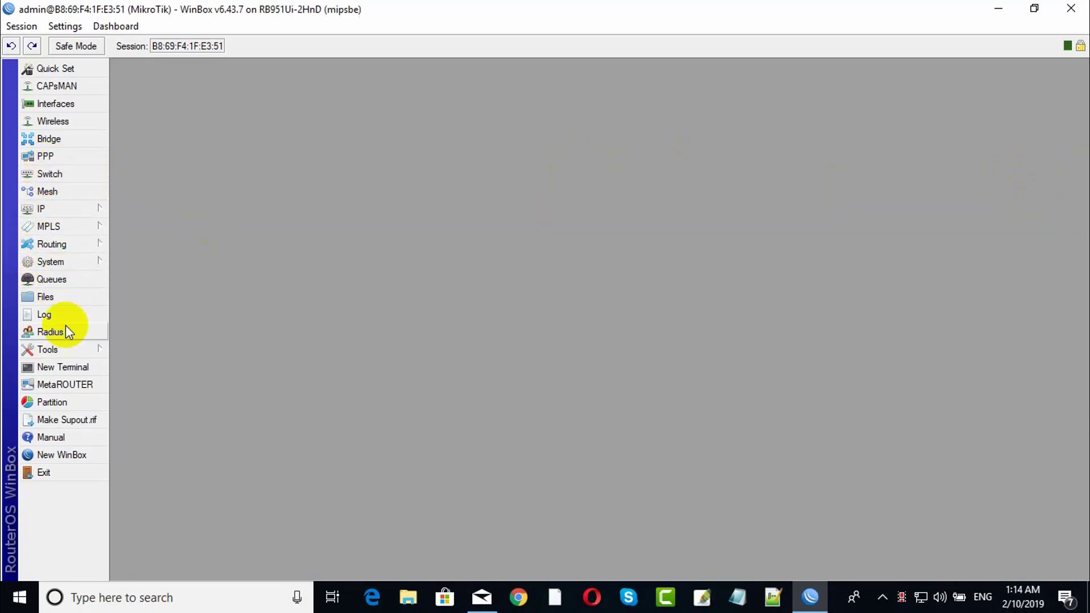
# In System > Users, create a new user in group full with a confirmed password, and apply it.
pyautogui.click(56, 263)
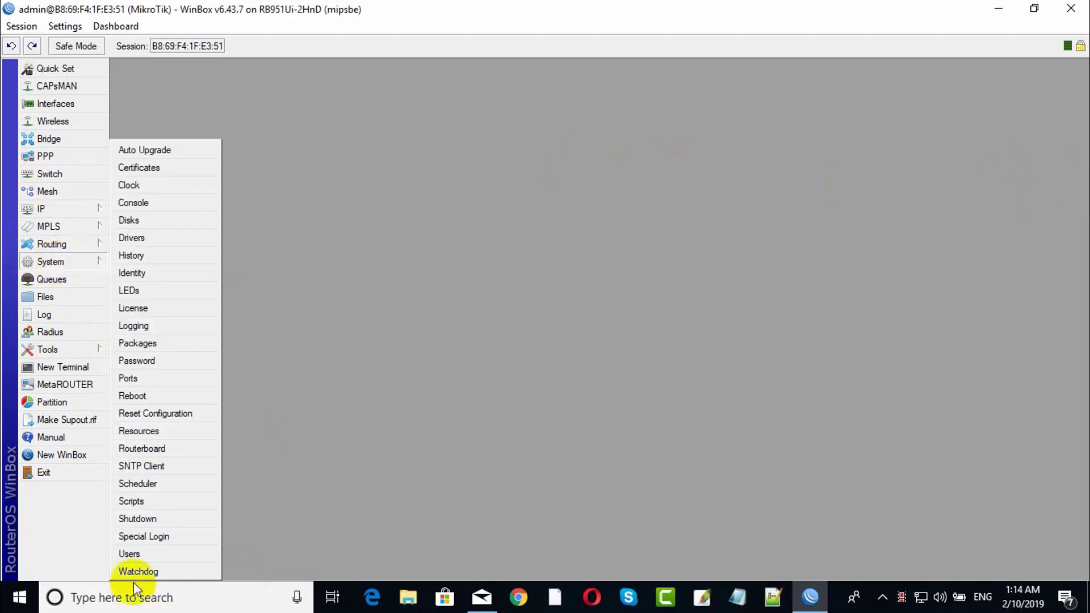
pyautogui.click(137, 556)
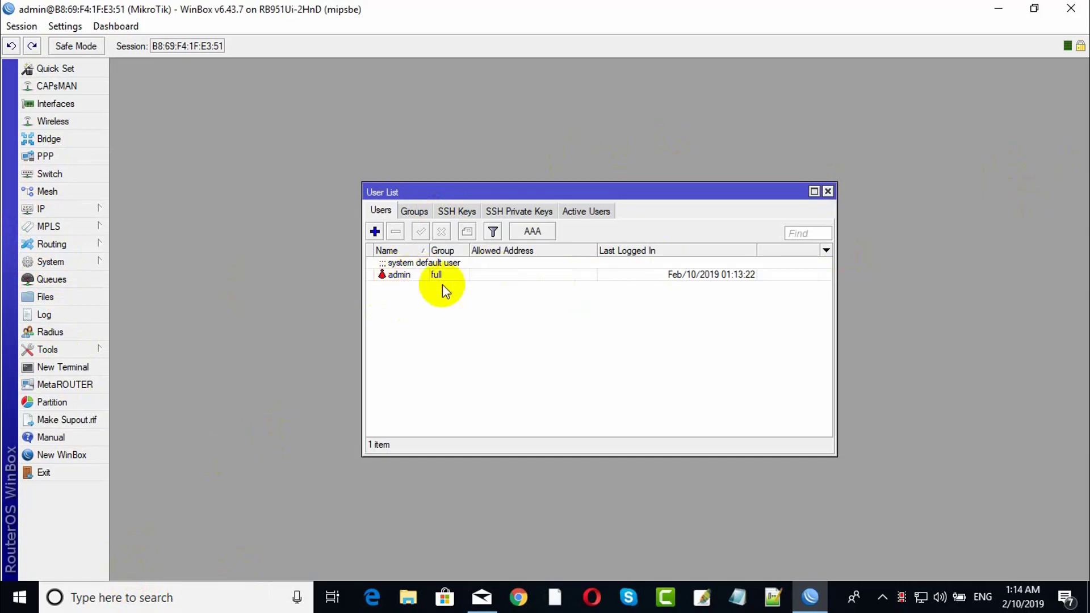
pyautogui.click(375, 231)
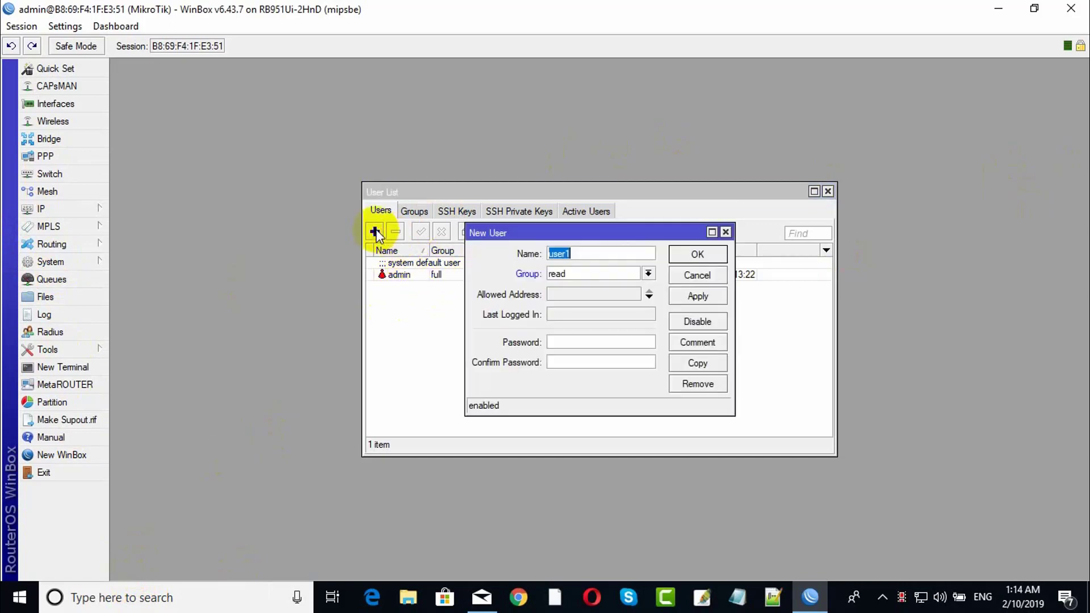
pyautogui.moveTo(581, 241); pyautogui.dragTo(659, 168)
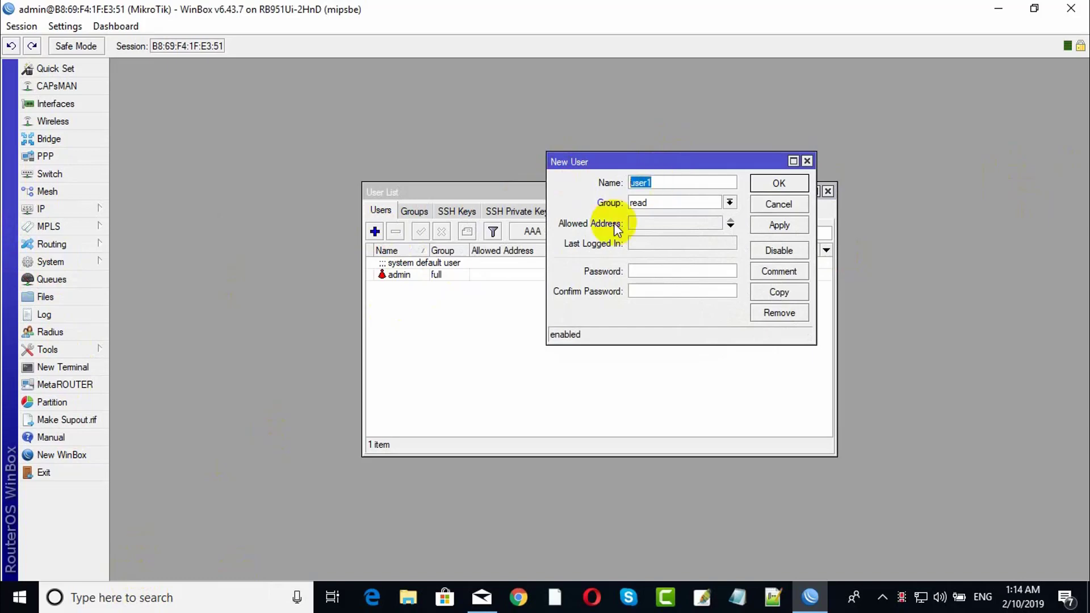
pyautogui.write('Masud')
pyautogui.click(668, 204)
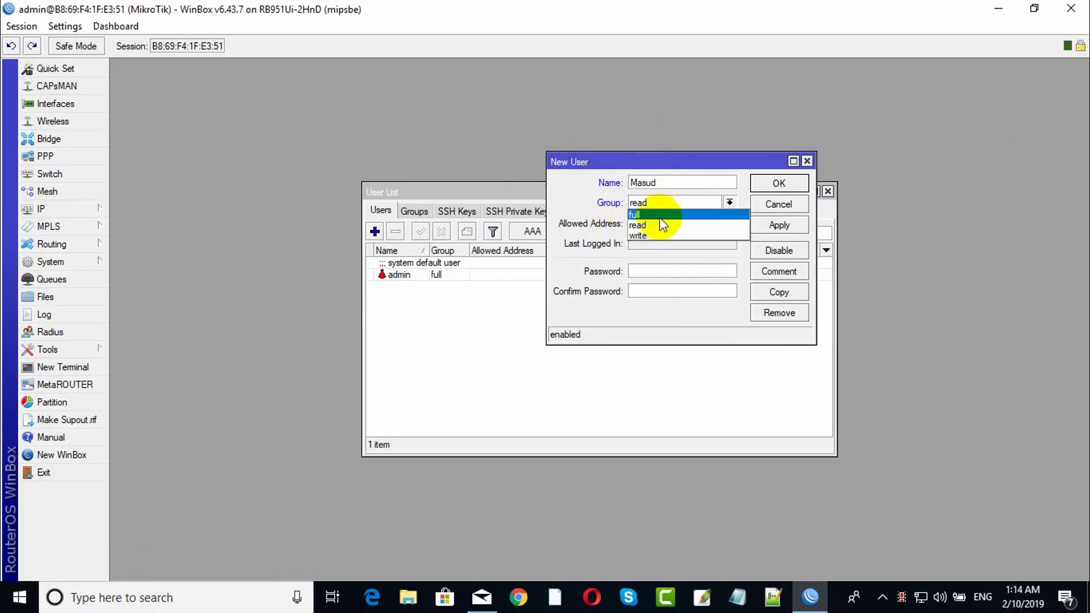
pyautogui.click(659, 215)
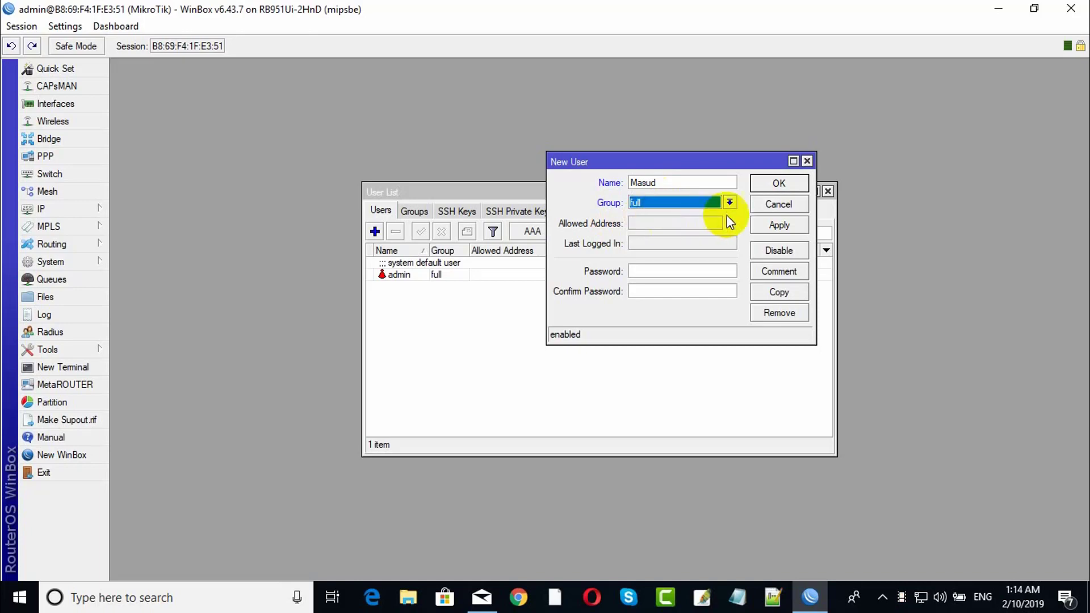
pyautogui.click(668, 270)
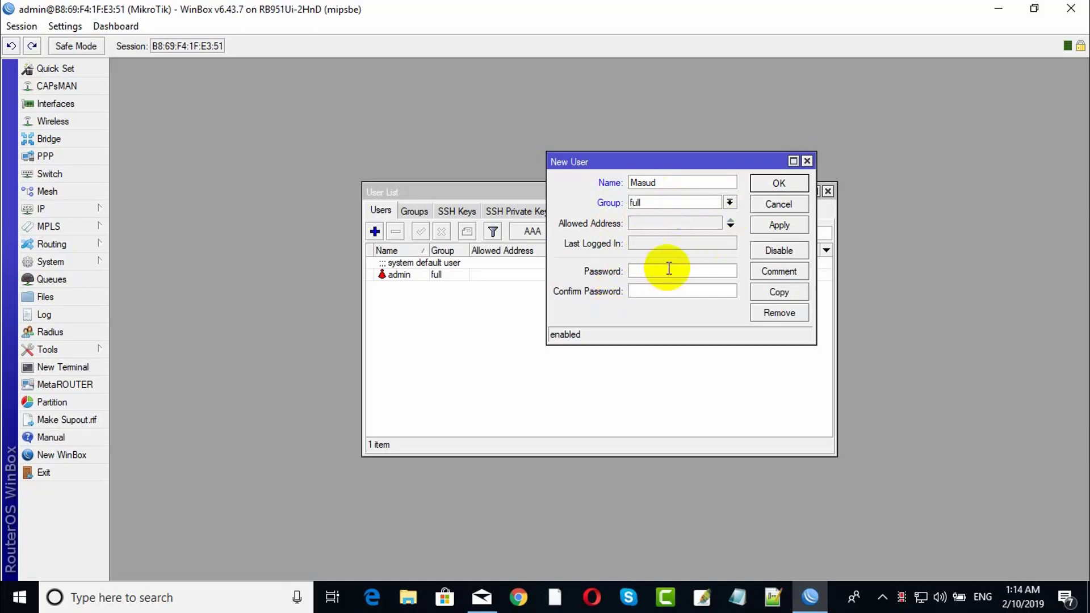
pyautogui.write('*********')
pyautogui.click(647, 292)
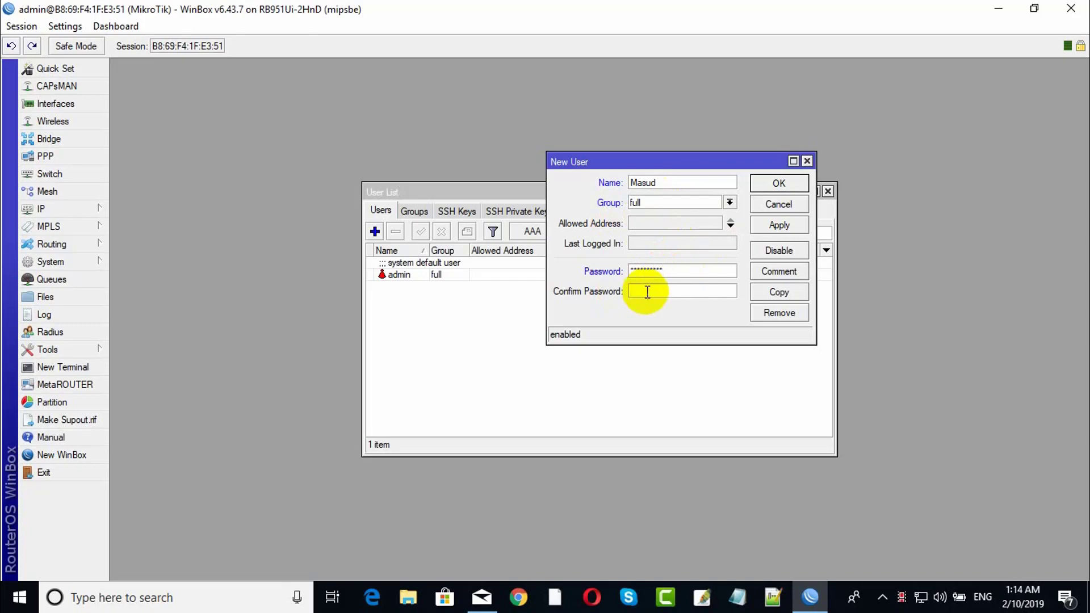
pyautogui.write('**********')
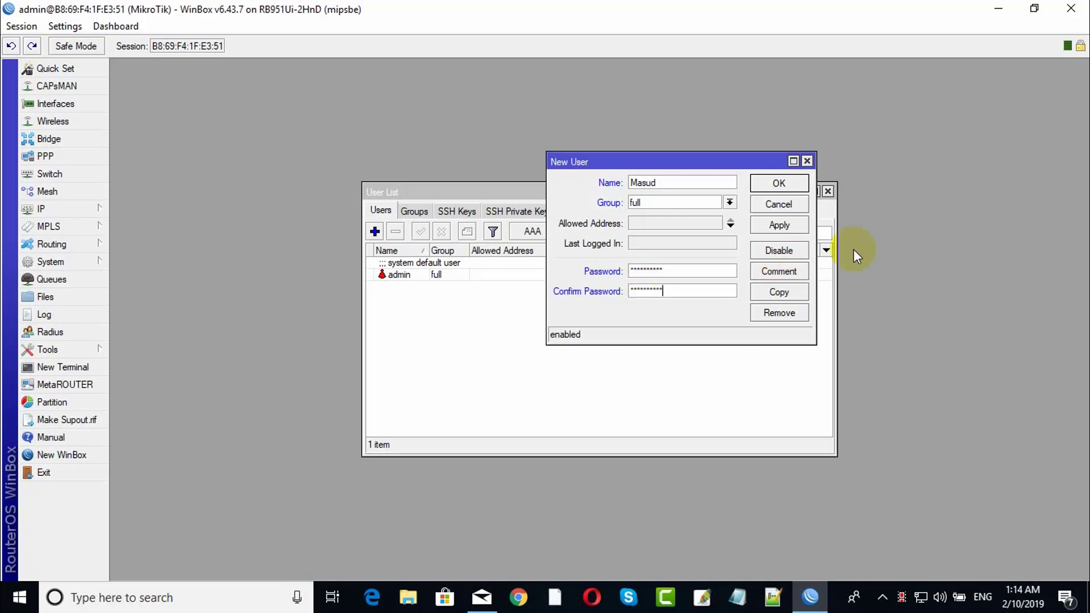
pyautogui.click(794, 224)
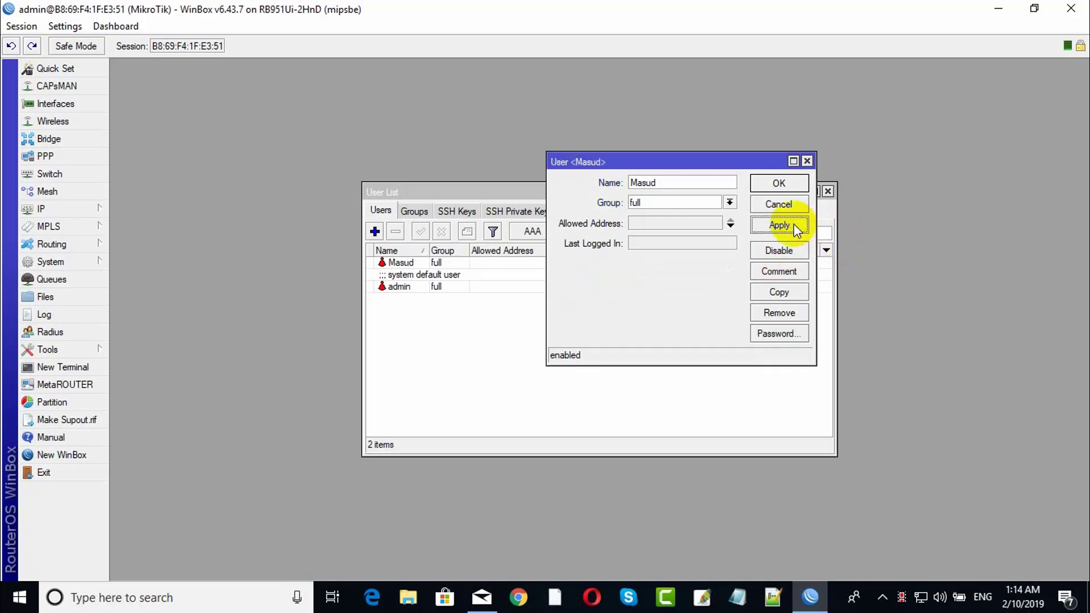
# Add a second user in group full with a confirmed password, and save it.
pyautogui.click(779, 182)
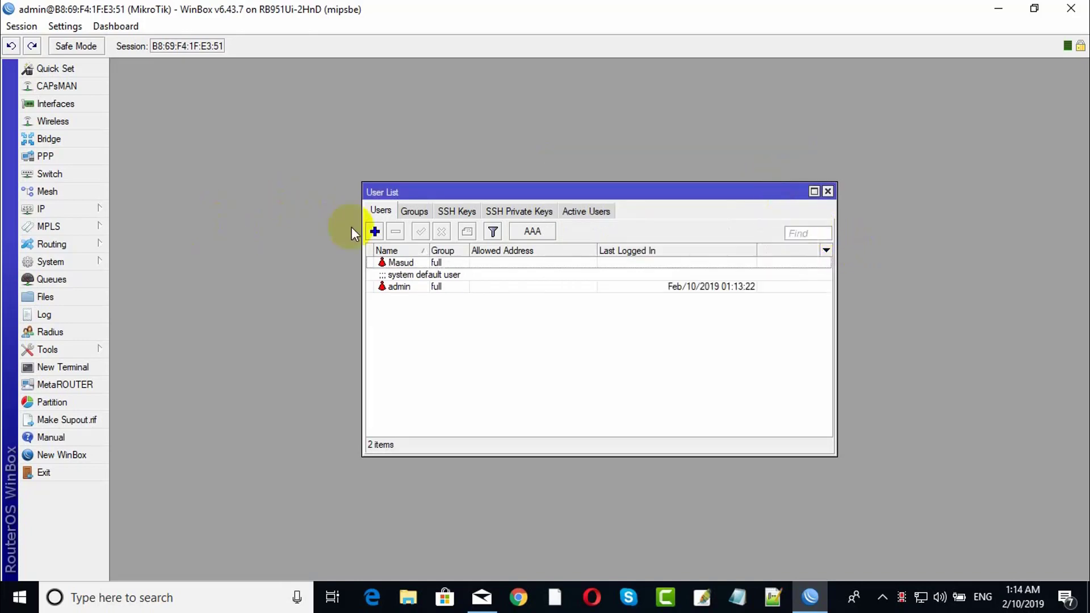
pyautogui.click(375, 231)
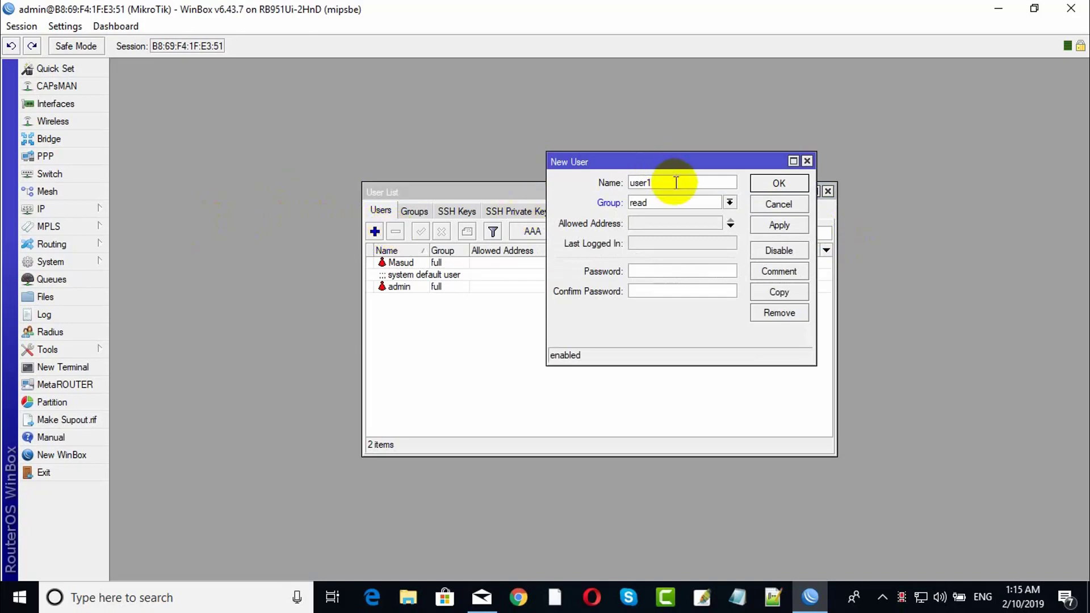
pyautogui.write('Rashed')
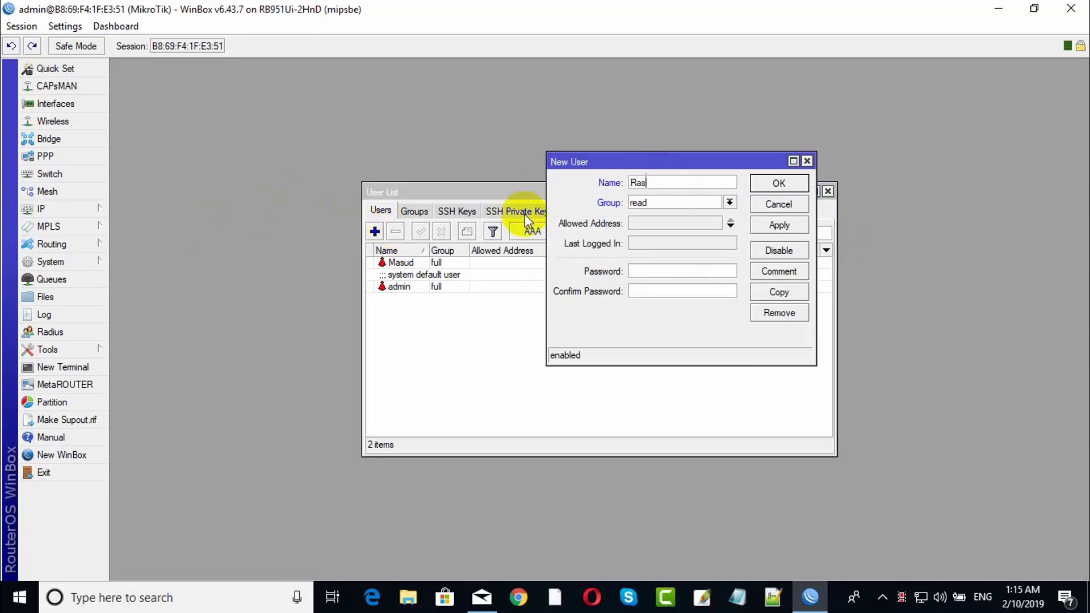
pyautogui.click(696, 200)
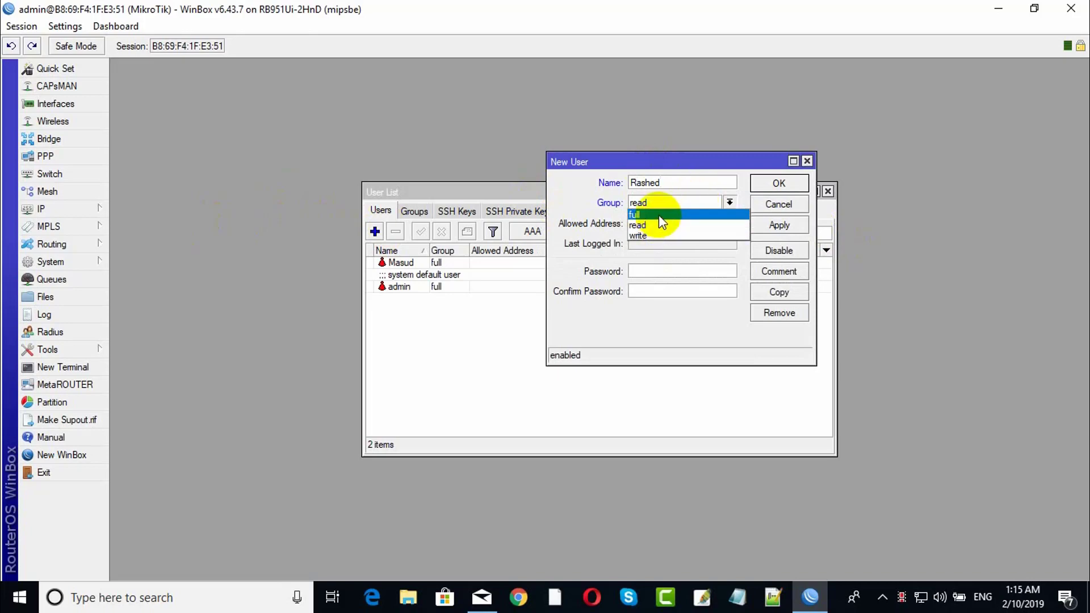
pyautogui.click(659, 215)
pyautogui.click(653, 272)
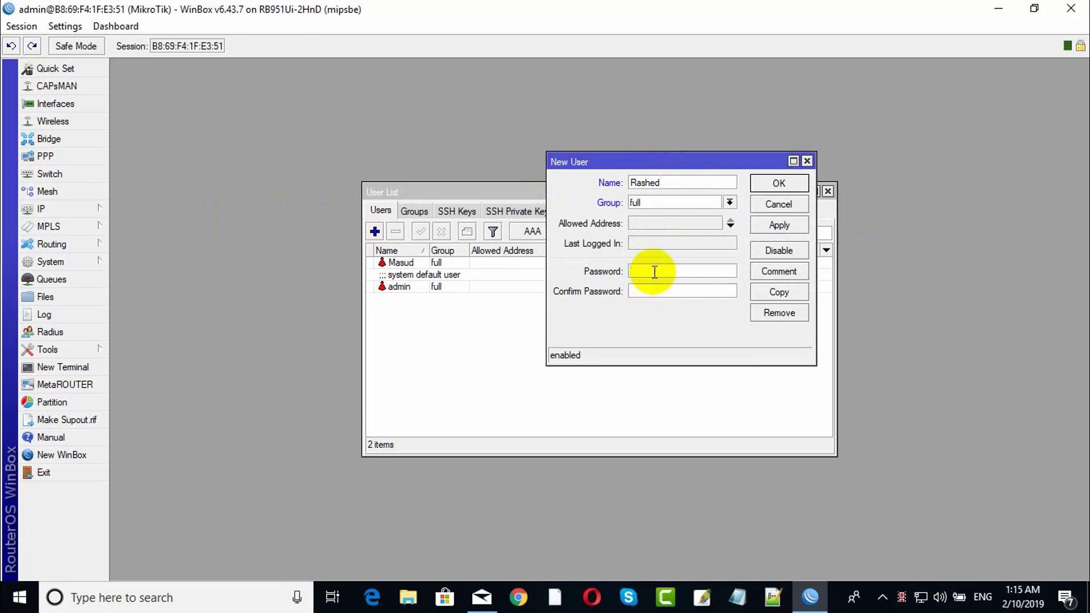
pyautogui.write('**********')
pyautogui.click(680, 289)
pyautogui.write('******')
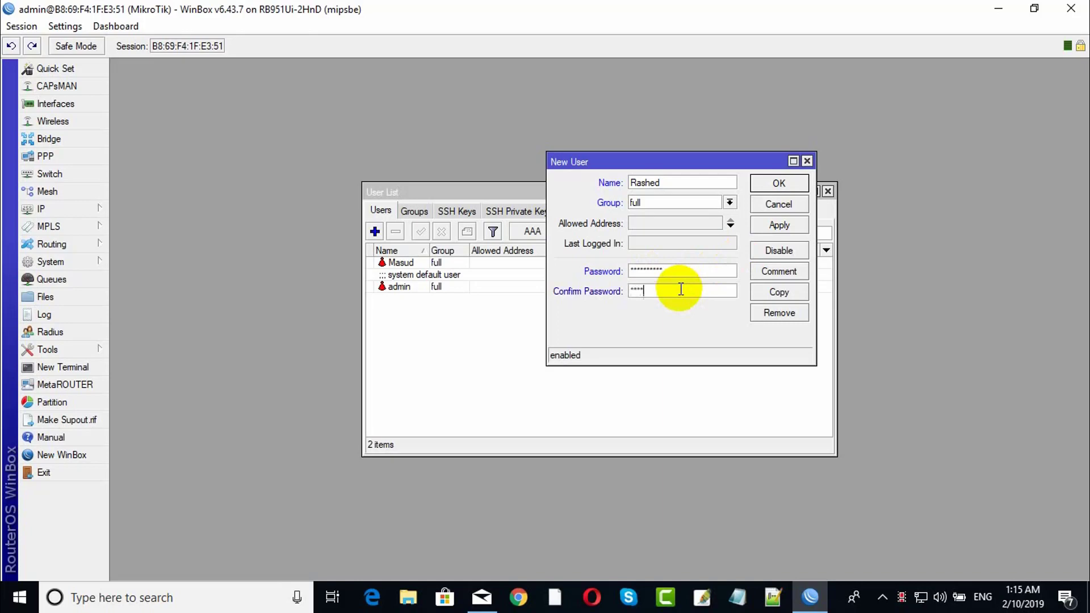
pyautogui.write('****')
pyautogui.click(783, 225)
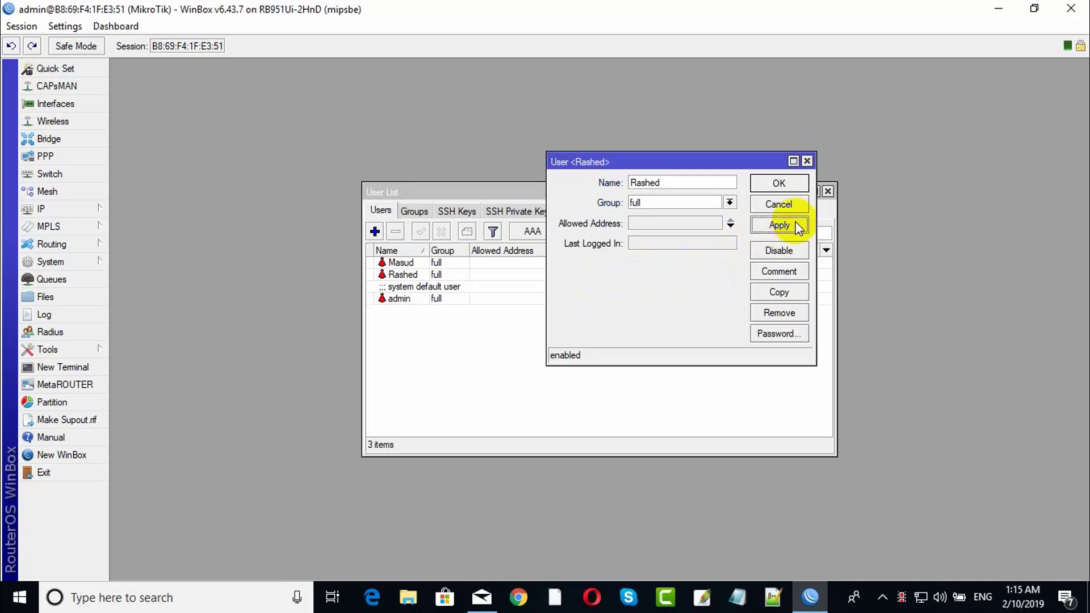
pyautogui.click(779, 183)
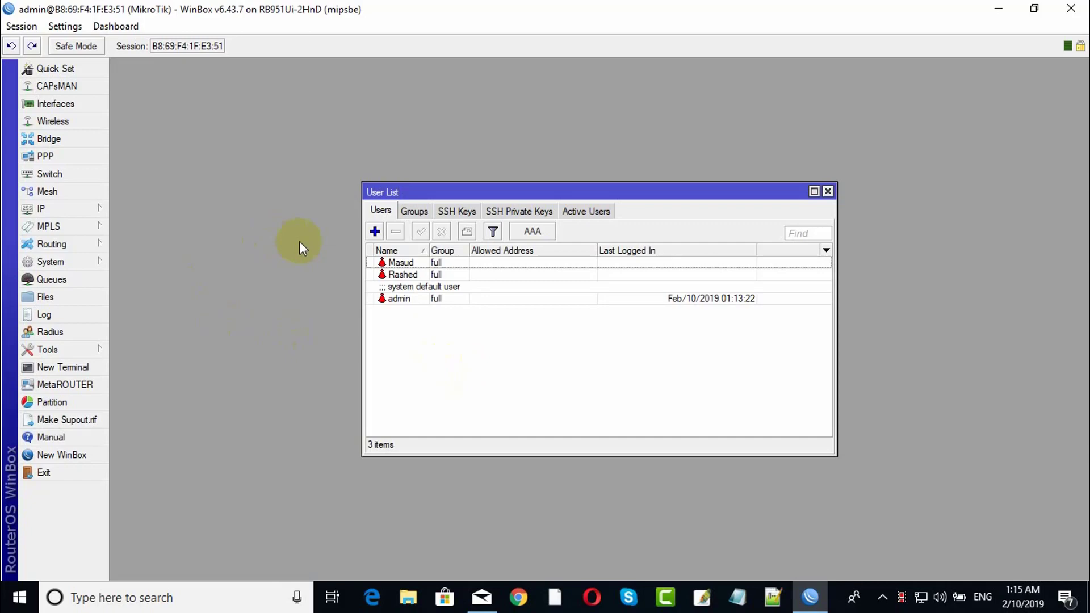
# Add user1 in the read group with a password, and save it.
pyautogui.click(375, 232)
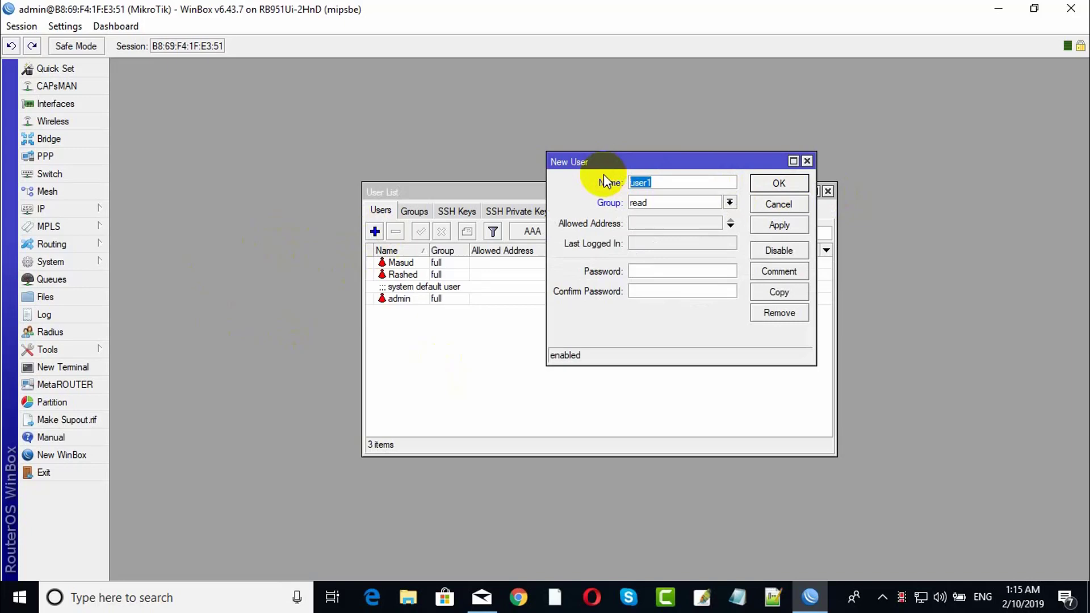
pyautogui.click(693, 180)
pyautogui.click(663, 203)
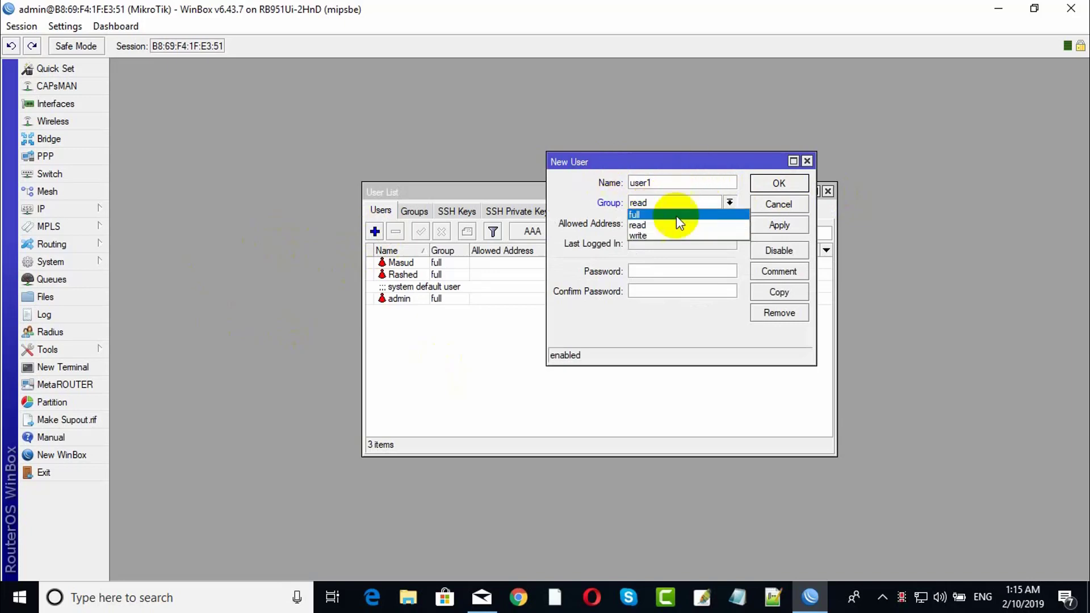
pyautogui.click(690, 225)
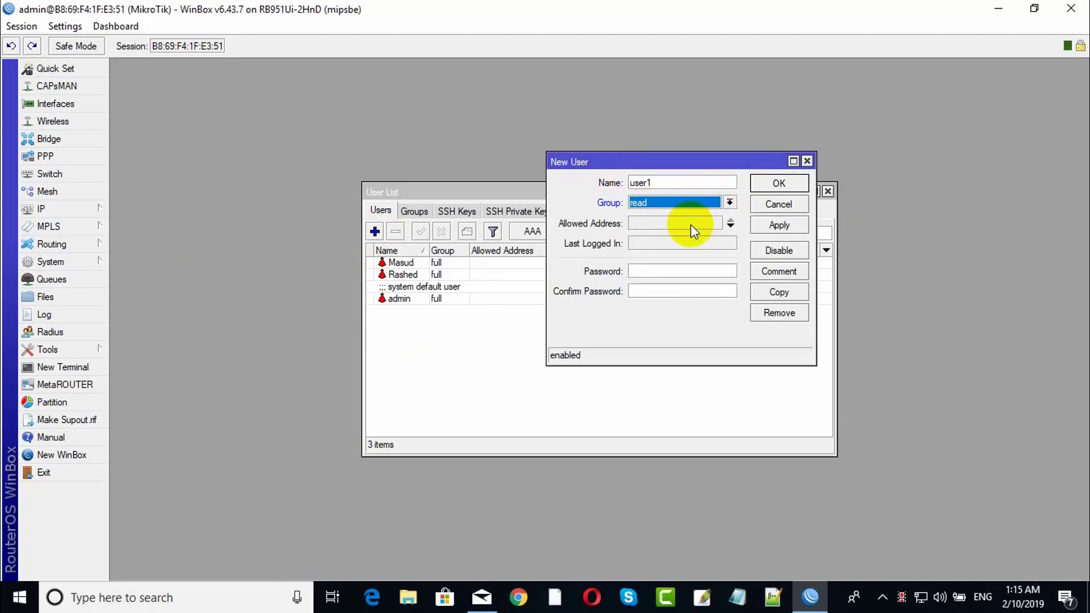
pyautogui.click(661, 272)
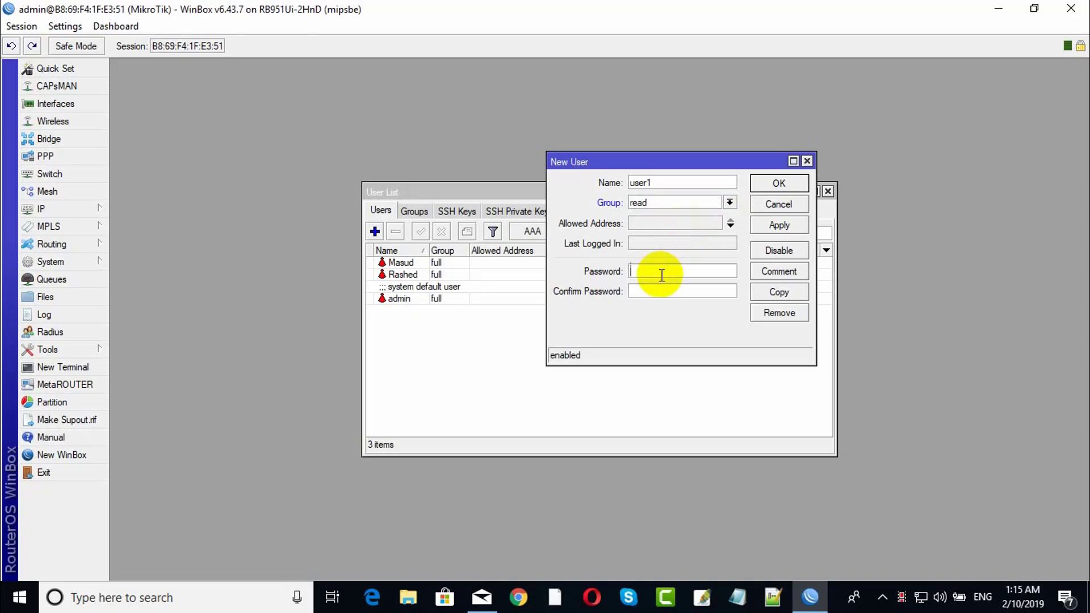
pyautogui.write('12345')
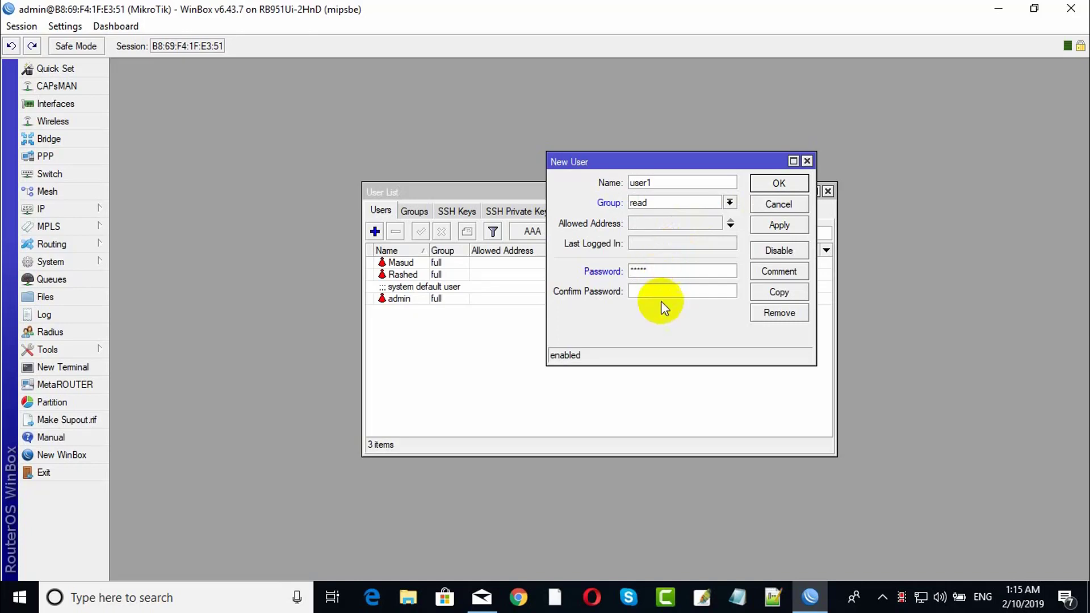
pyautogui.click(665, 292)
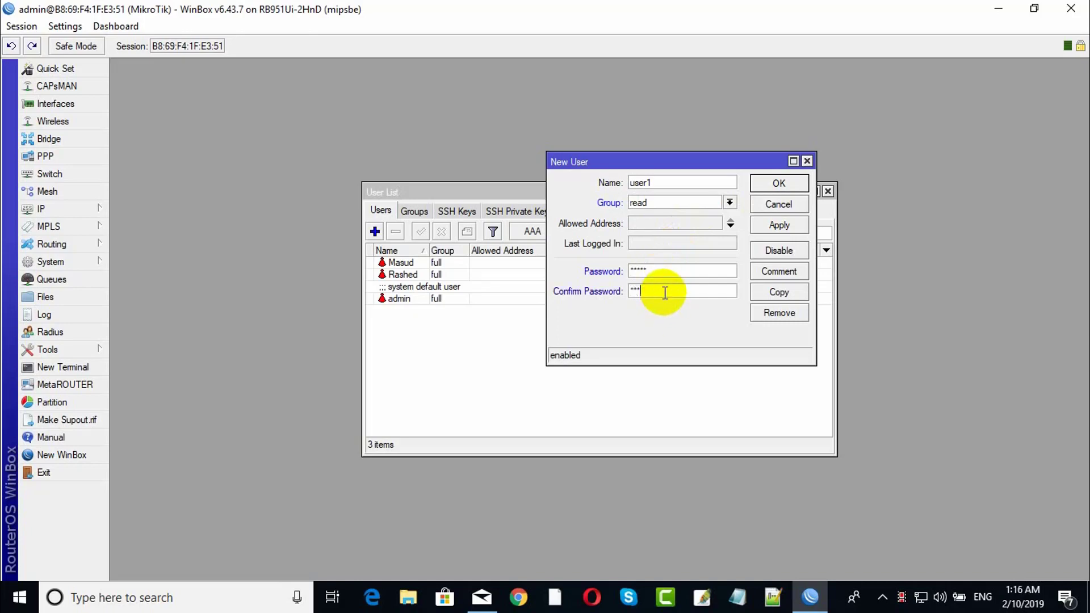
pyautogui.click(778, 225)
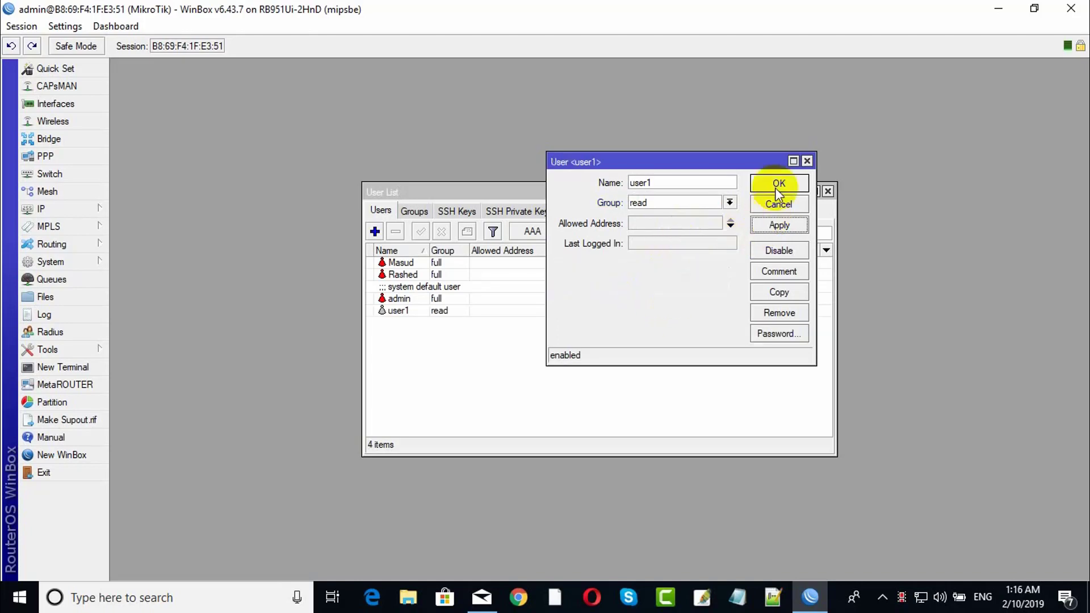
pyautogui.click(776, 184)
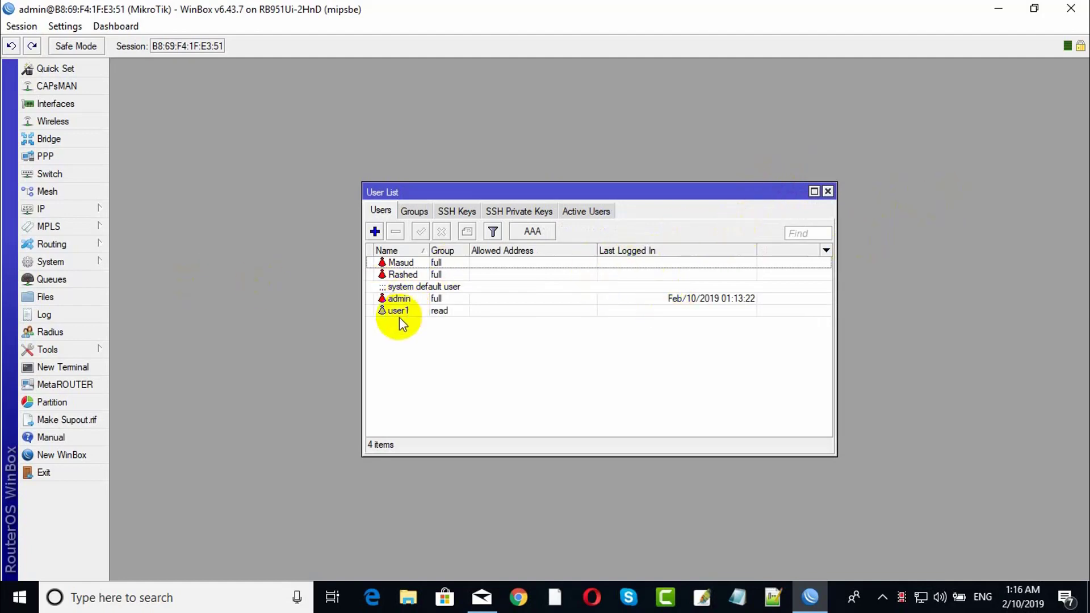
# Close the User List and end the WinBox router session.
pyautogui.click(405, 303)
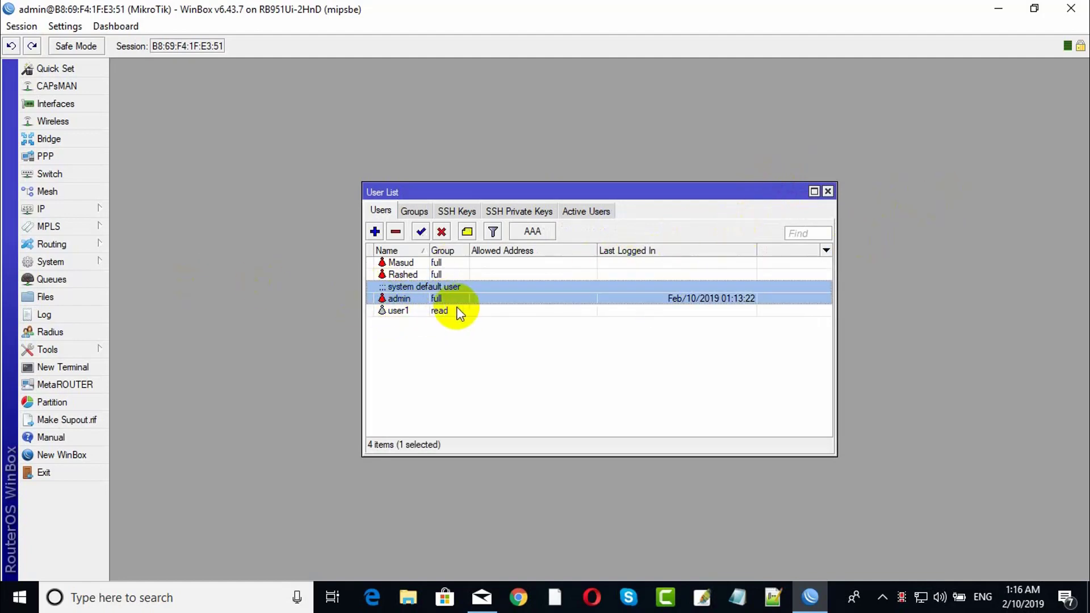
pyautogui.click(828, 191)
pyautogui.click(1069, 9)
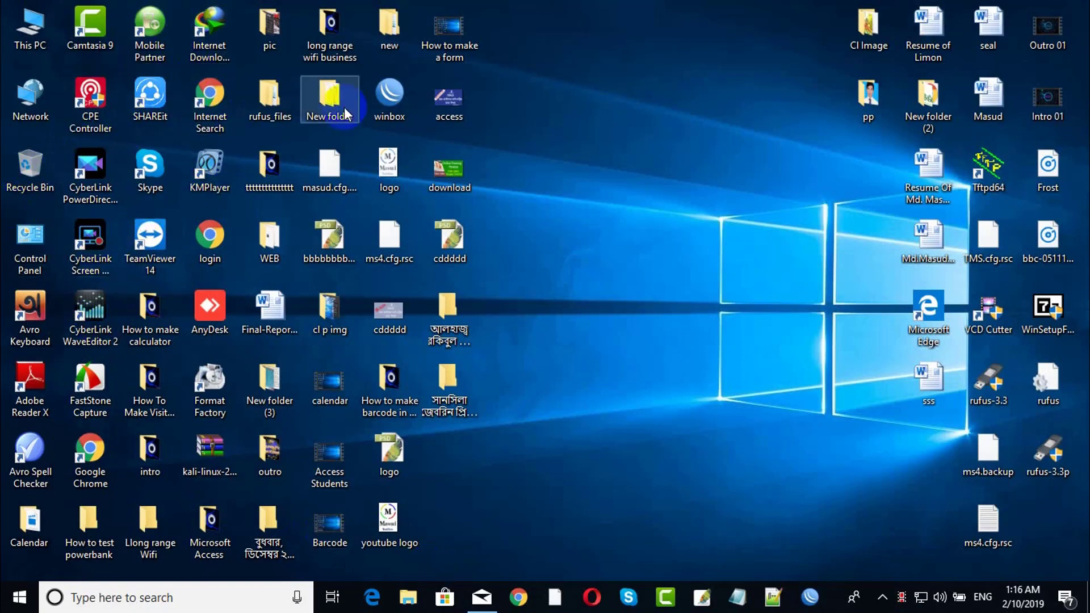
# Relaunch WinBox and connect with the new user's login name instead of admin.
pyautogui.doubleClick(390, 94)
pyautogui.click(377, 99)
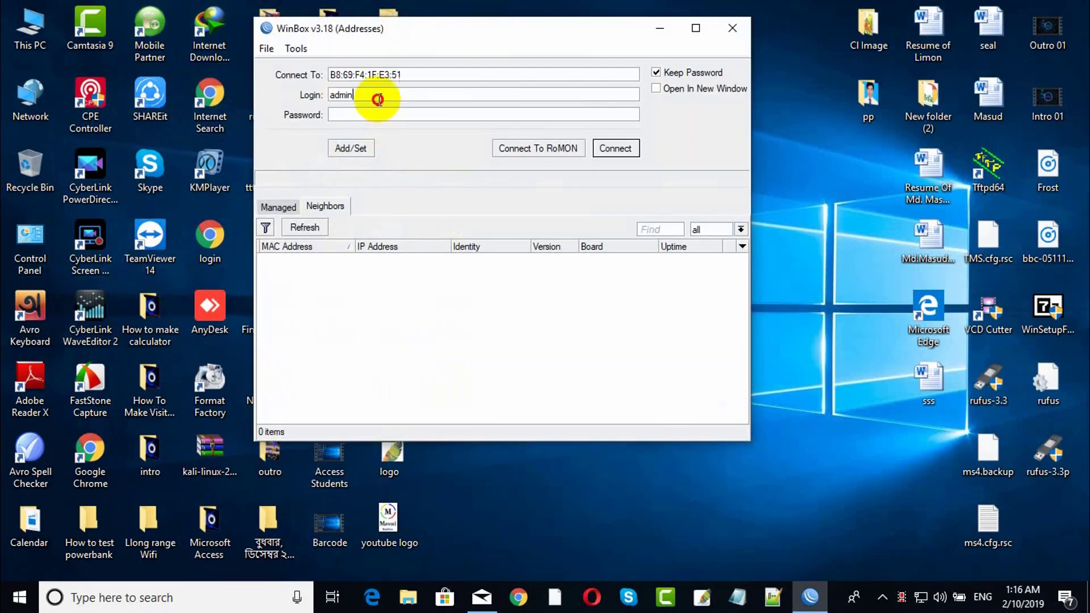
pyautogui.moveTo(377, 100); pyautogui.dragTo(265, 103)
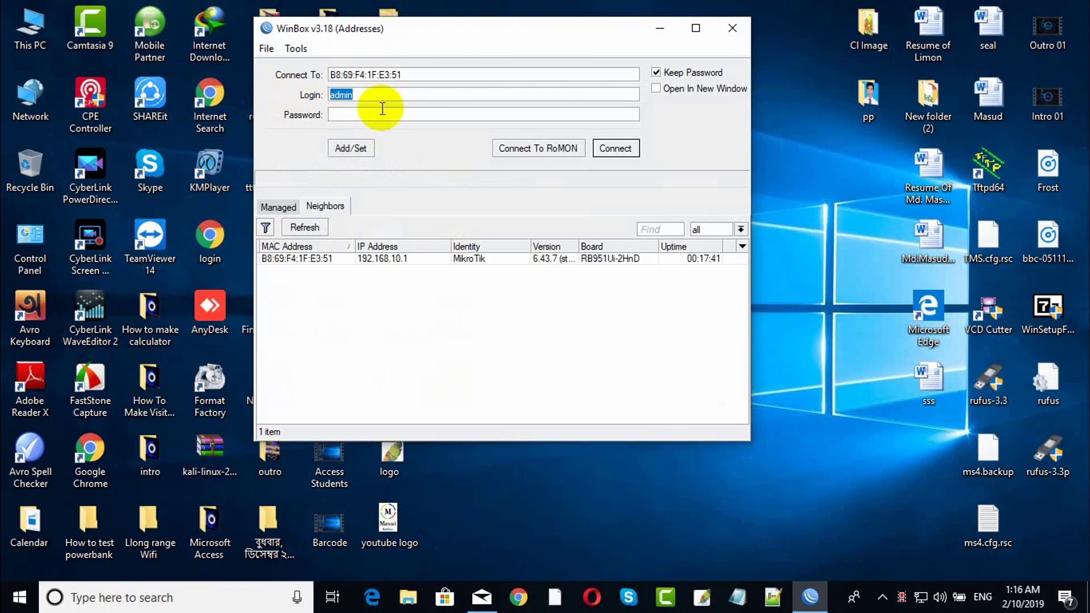
pyautogui.write('Masud')
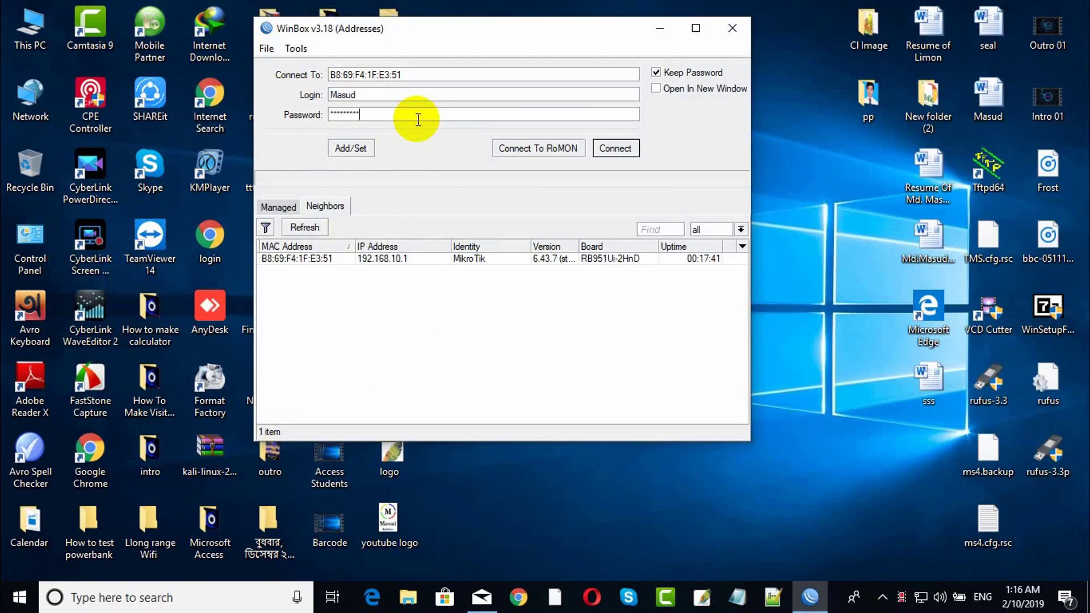
pyautogui.click(616, 148)
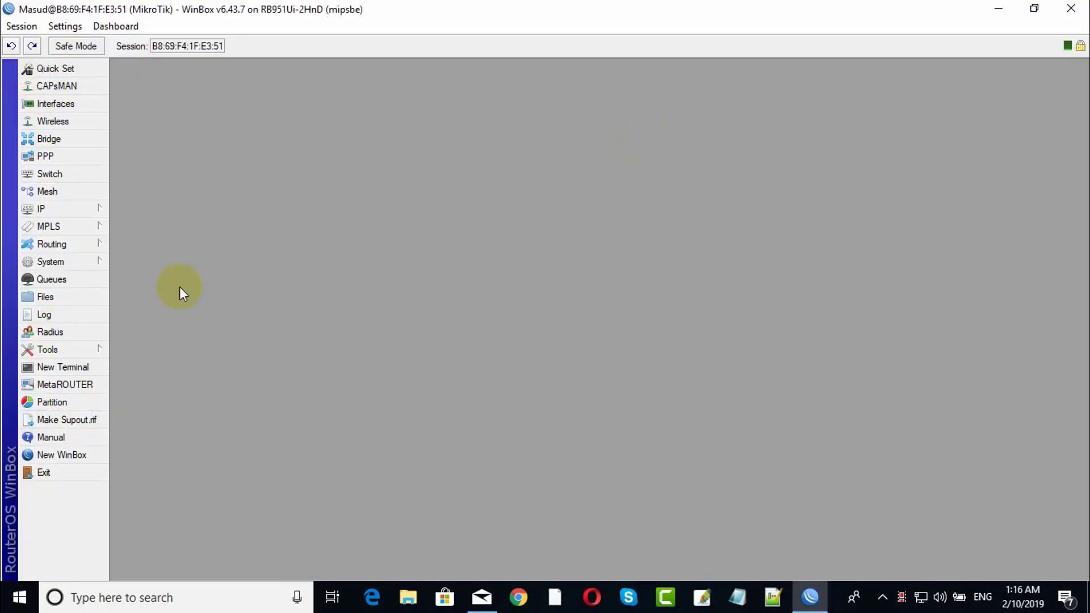
# Disable the default admin account in System > Users.
pyautogui.click(67, 265)
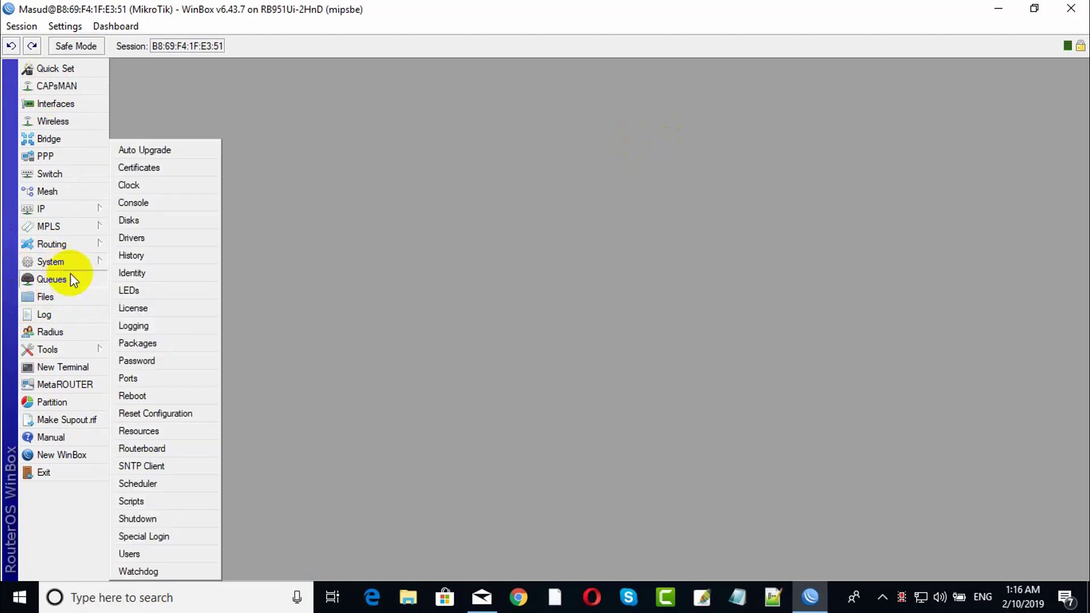
pyautogui.click(150, 555)
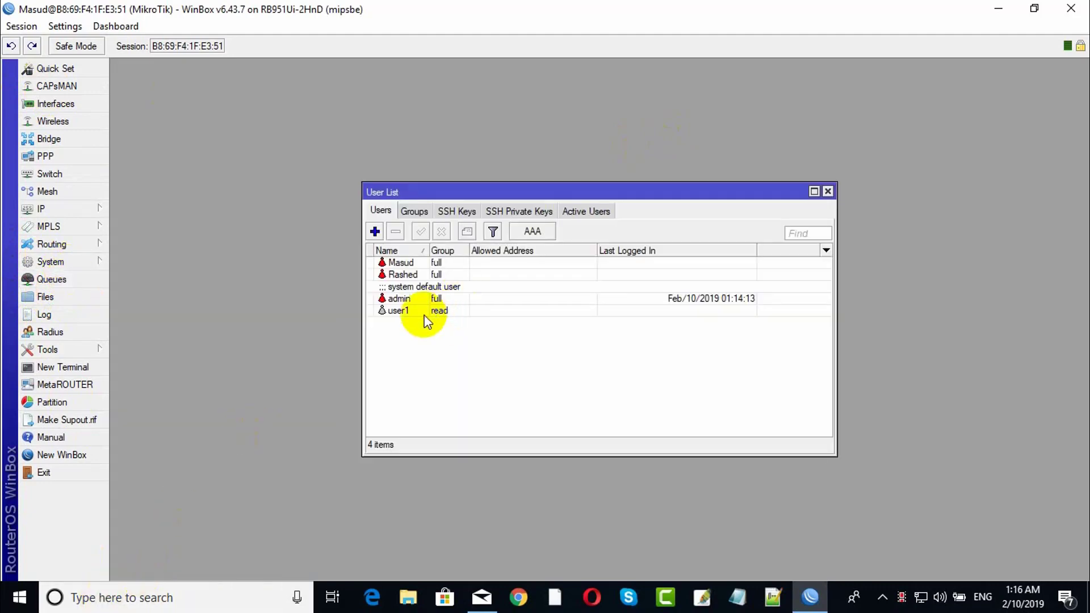
pyautogui.click(410, 301)
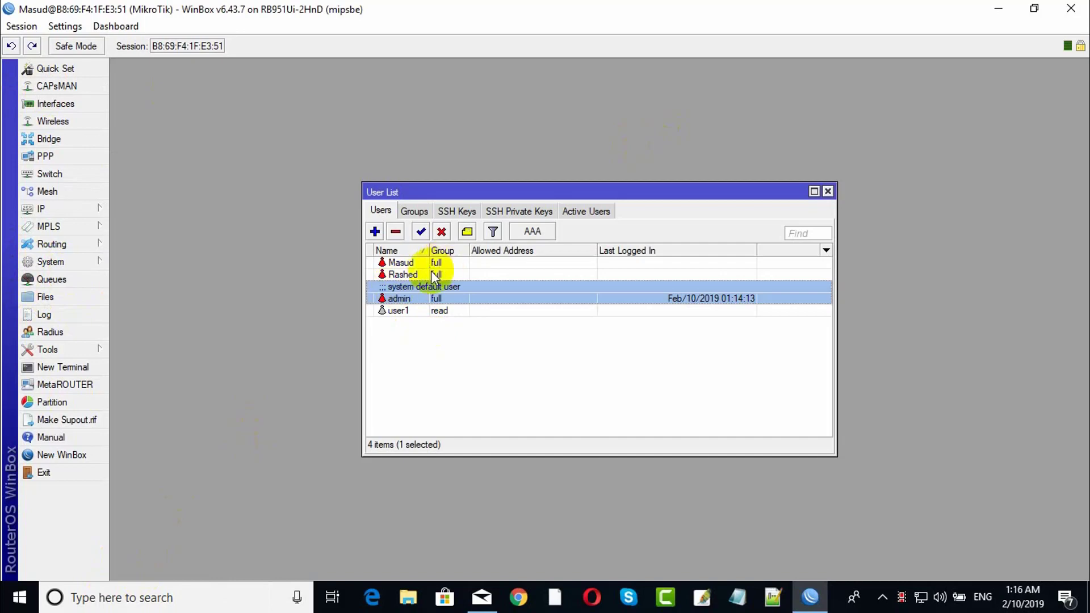
pyautogui.click(445, 230)
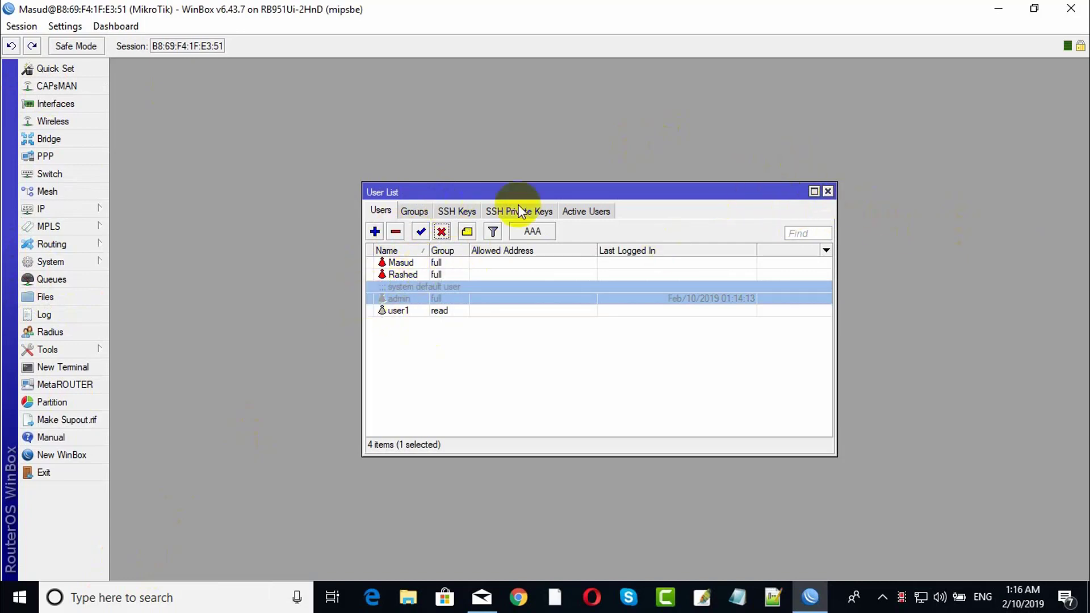
pyautogui.click(827, 192)
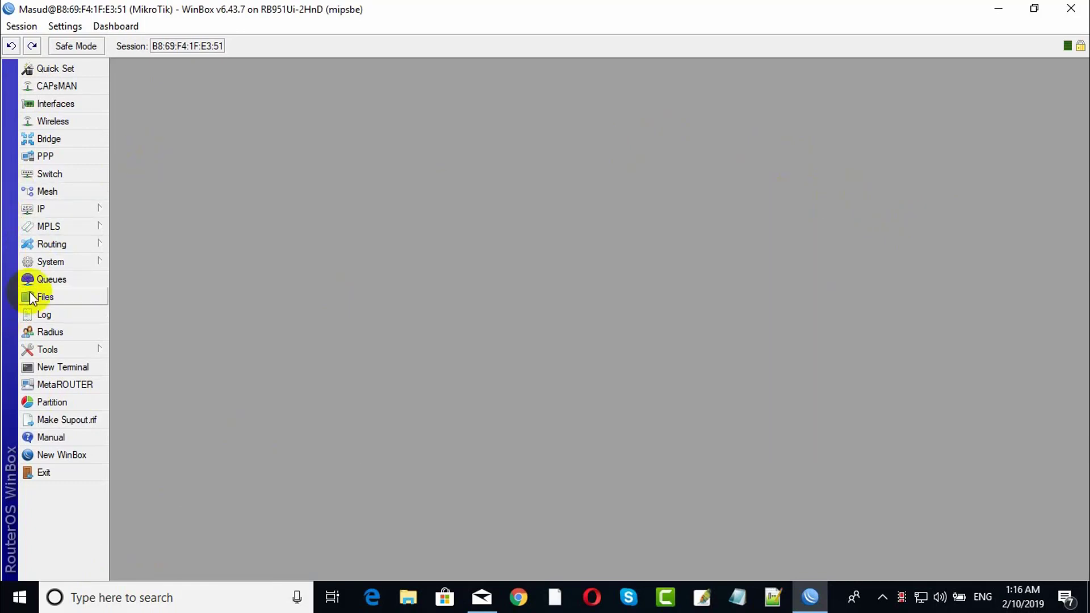
# Reopen the User List and select the other full-access user.
pyautogui.click(66, 263)
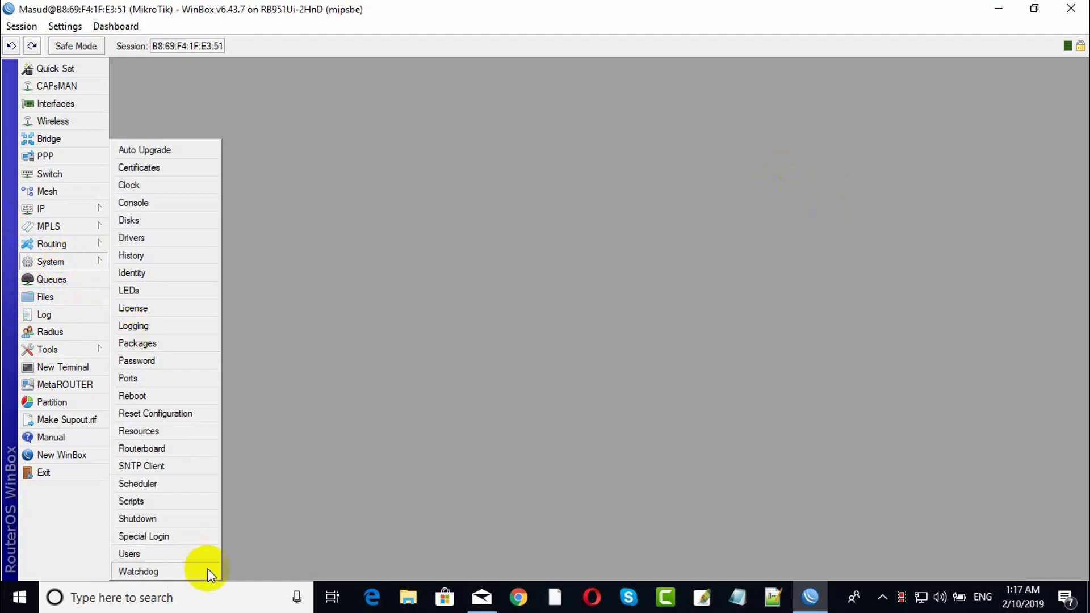
pyautogui.click(128, 553)
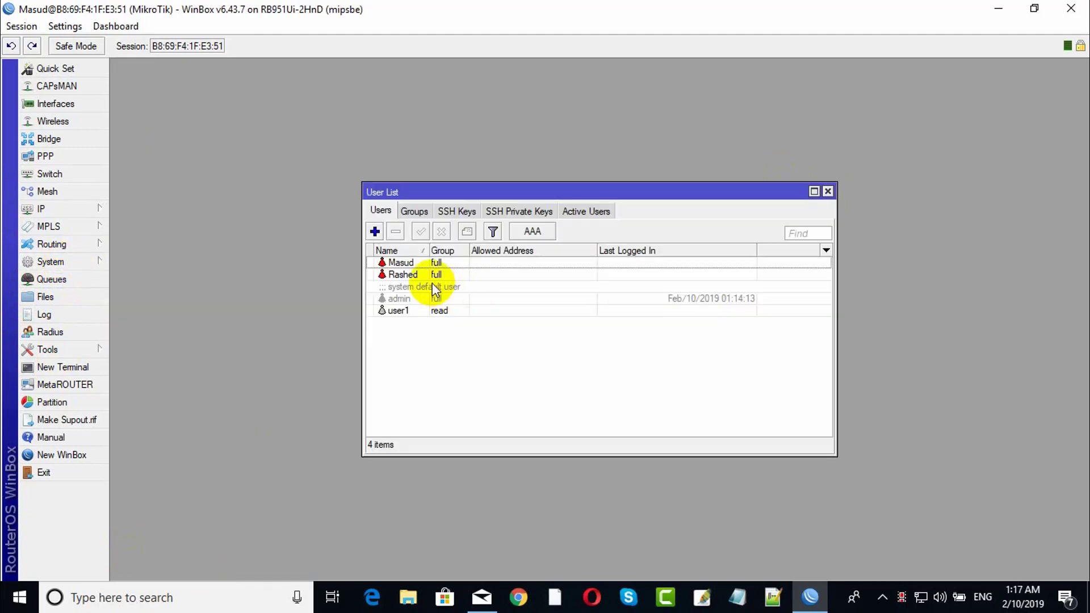
pyautogui.click(408, 263)
# Set that user's Allowed Address to 192.168.10.10 and apply it.
pyautogui.doubleClick(408, 263)
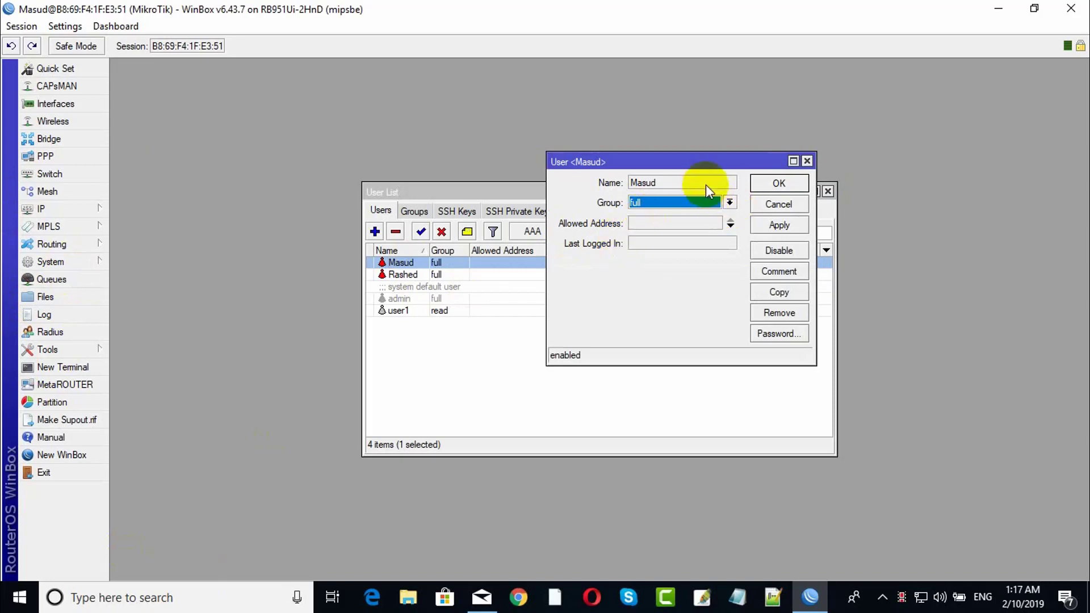
pyautogui.click(696, 223)
pyautogui.moveTo(693, 163); pyautogui.dragTo(663, 181)
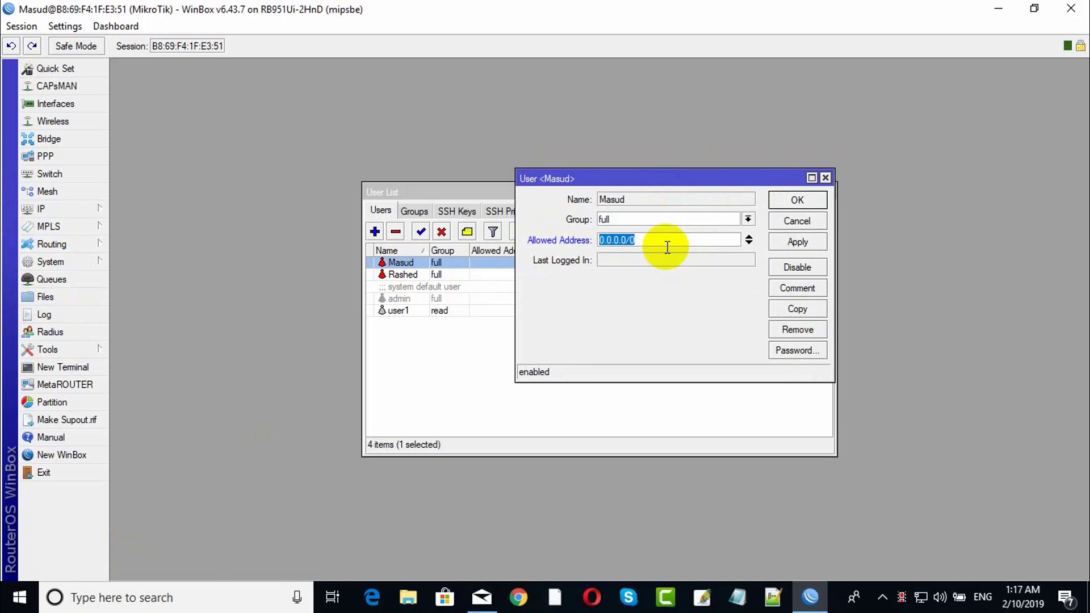
pyautogui.write('192.168.10.10')
pyautogui.click(789, 244)
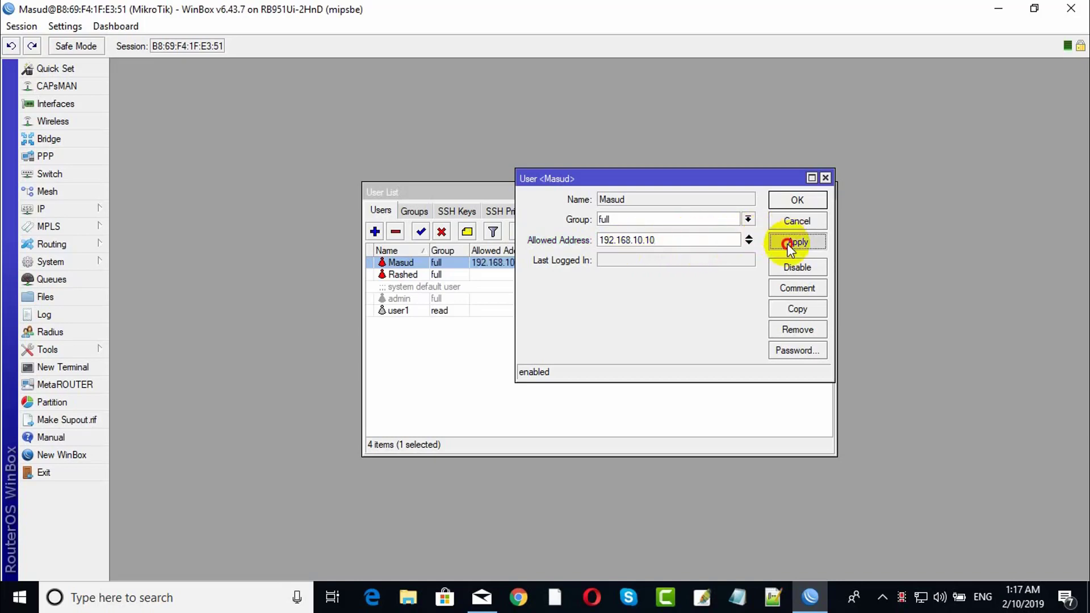
pyautogui.click(798, 202)
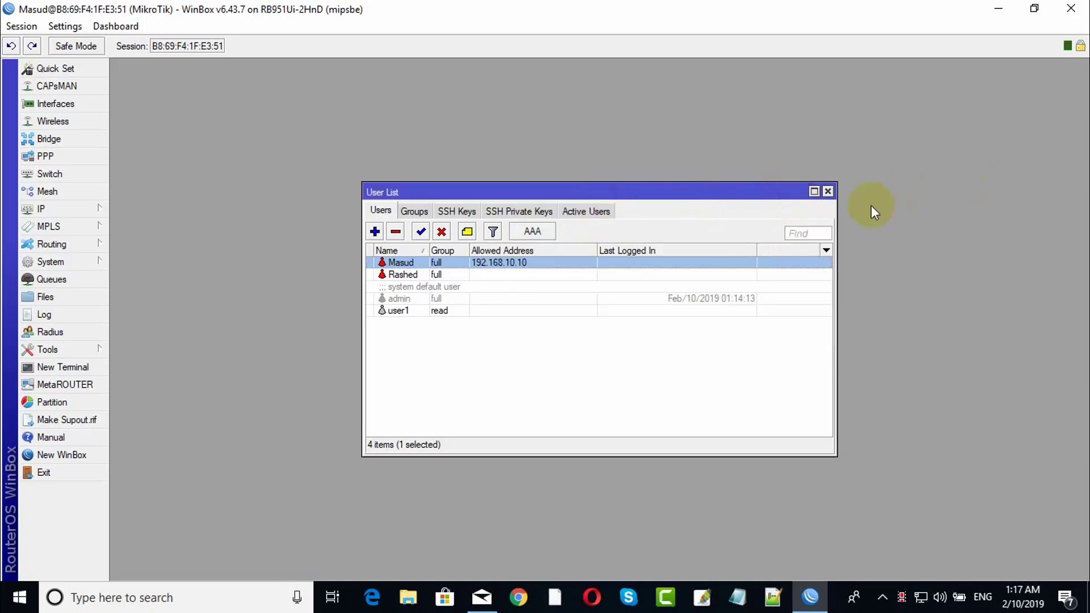
# Close the User List and router session, then relaunch WinBox.
pyautogui.click(828, 192)
pyautogui.click(1071, 8)
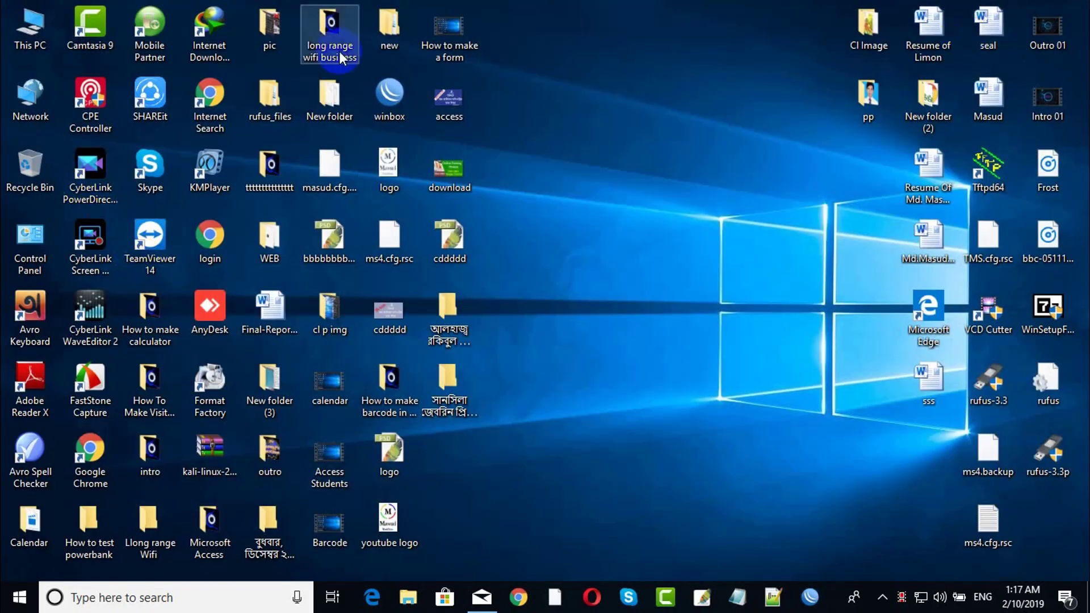
pyautogui.click(384, 86)
pyautogui.doubleClick(383, 86)
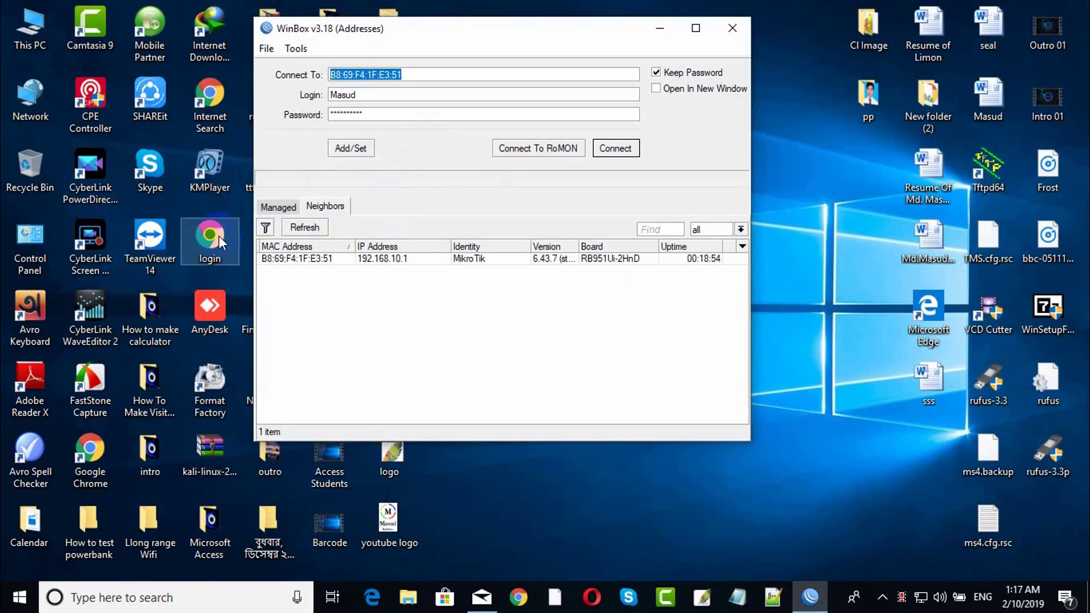
# Log in to the router at 192.168.10.1, minimize the session and open the tray network menu.
pyautogui.click(381, 258)
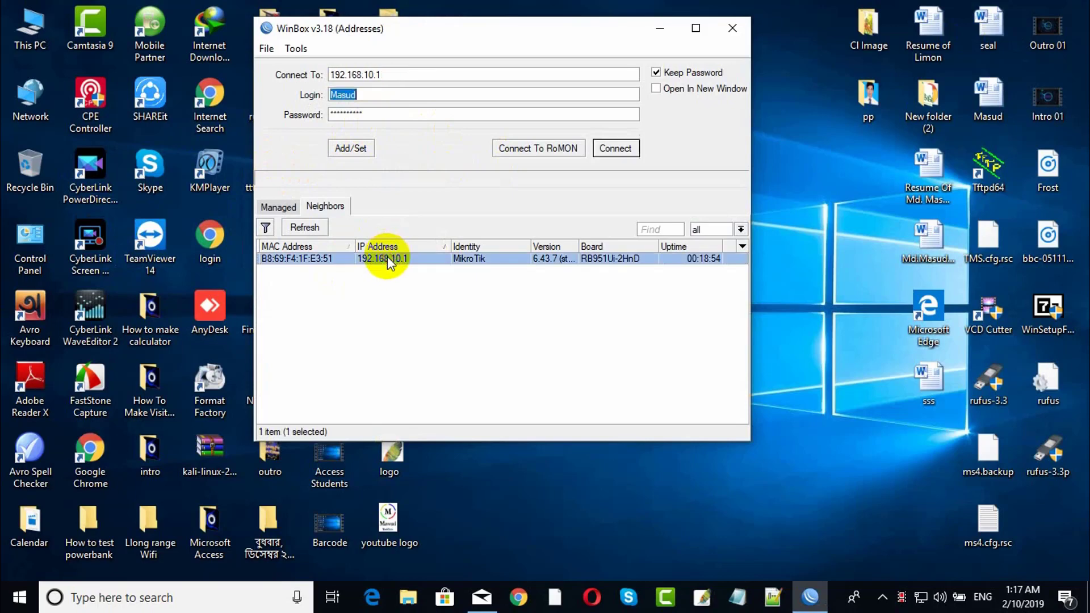
pyautogui.click(611, 148)
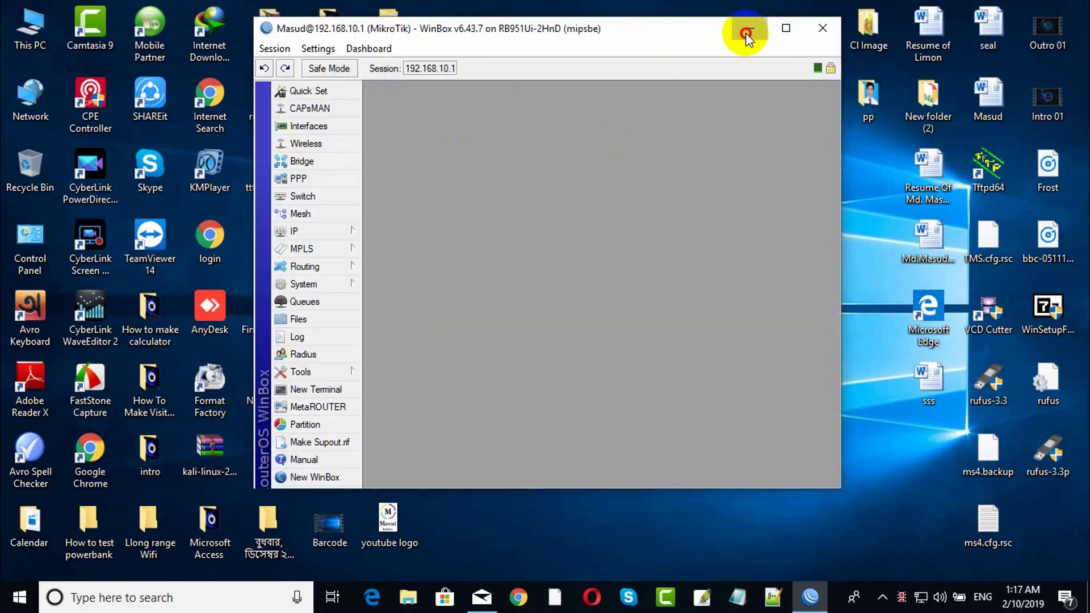
pyautogui.click(749, 29)
pyautogui.rightClick(919, 596)
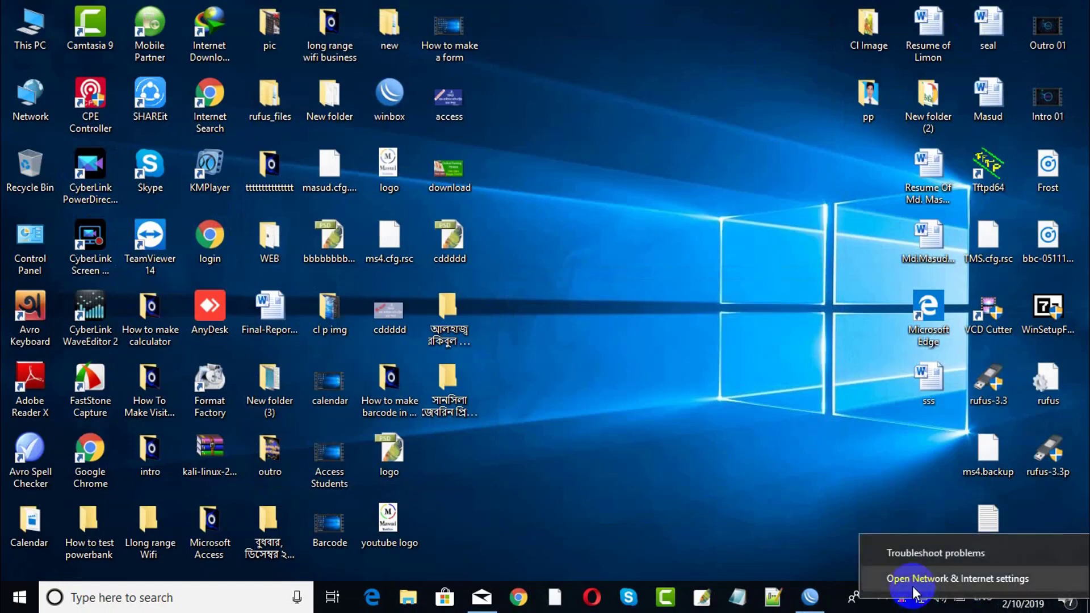
# Open the Ethernet adapter's properties from Network & Internet settings.
pyautogui.click(914, 579)
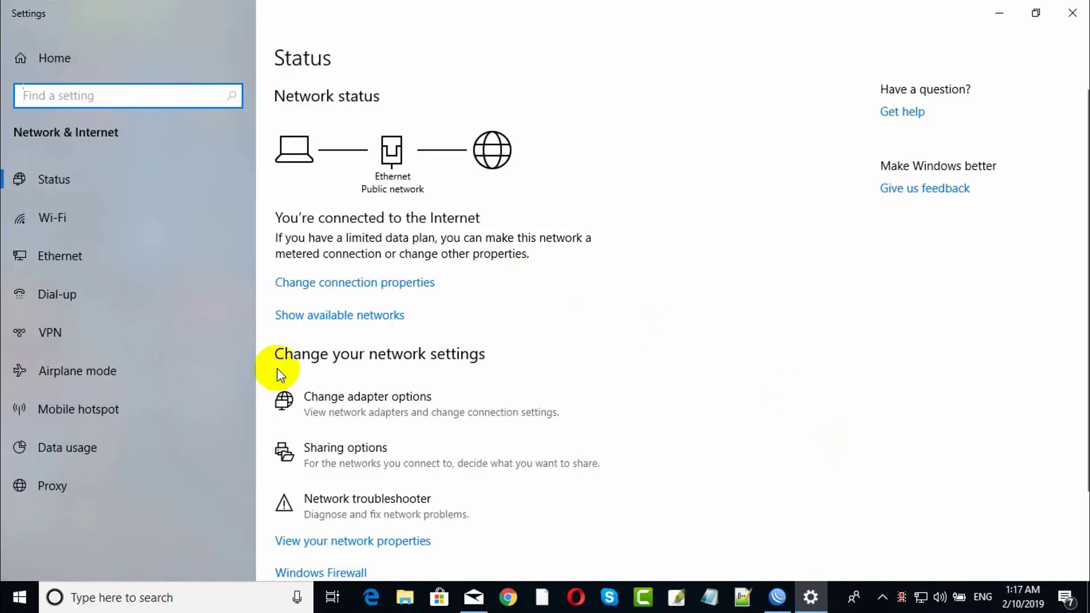
pyautogui.click(328, 395)
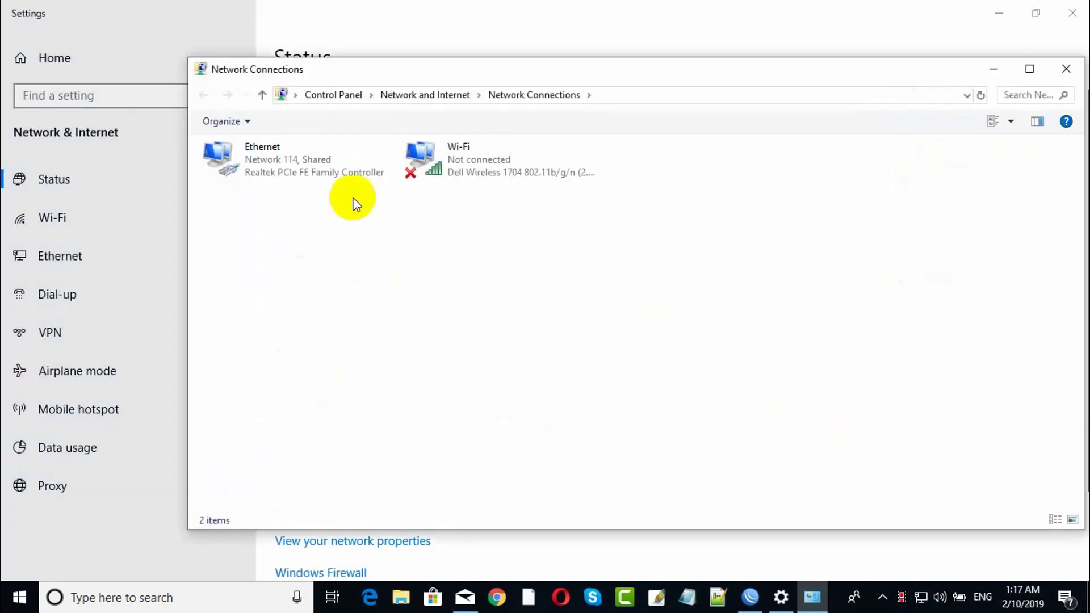
pyautogui.click(325, 159)
pyautogui.rightClick(325, 158)
pyautogui.click(390, 309)
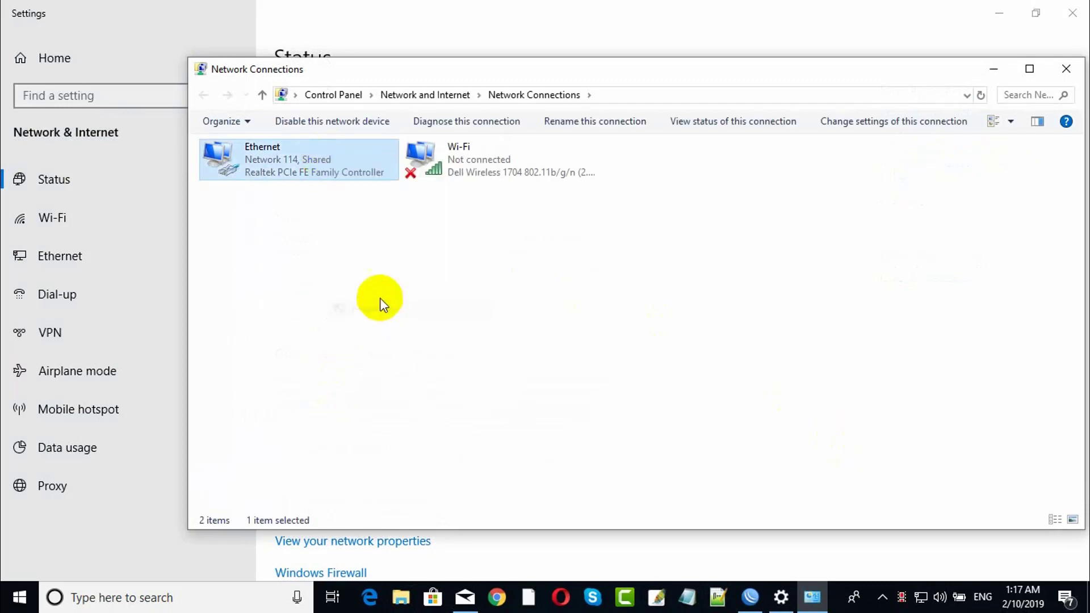
# Switch Ethernet IPv4 to obtain the IP address and DNS servers automatically.
pyautogui.doubleClick(335, 305)
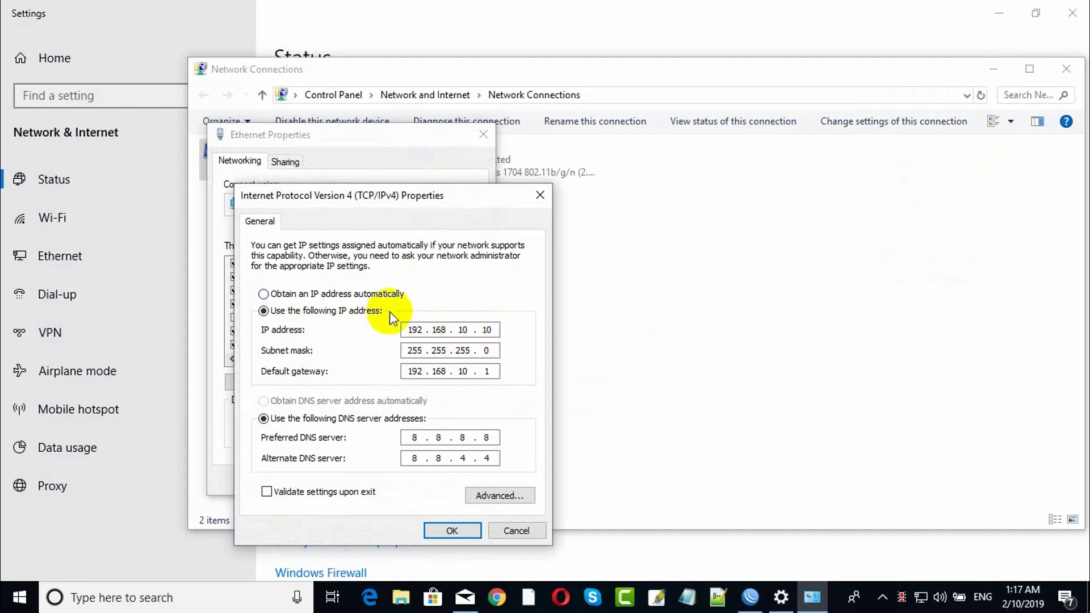
pyautogui.click(379, 295)
pyautogui.click(306, 400)
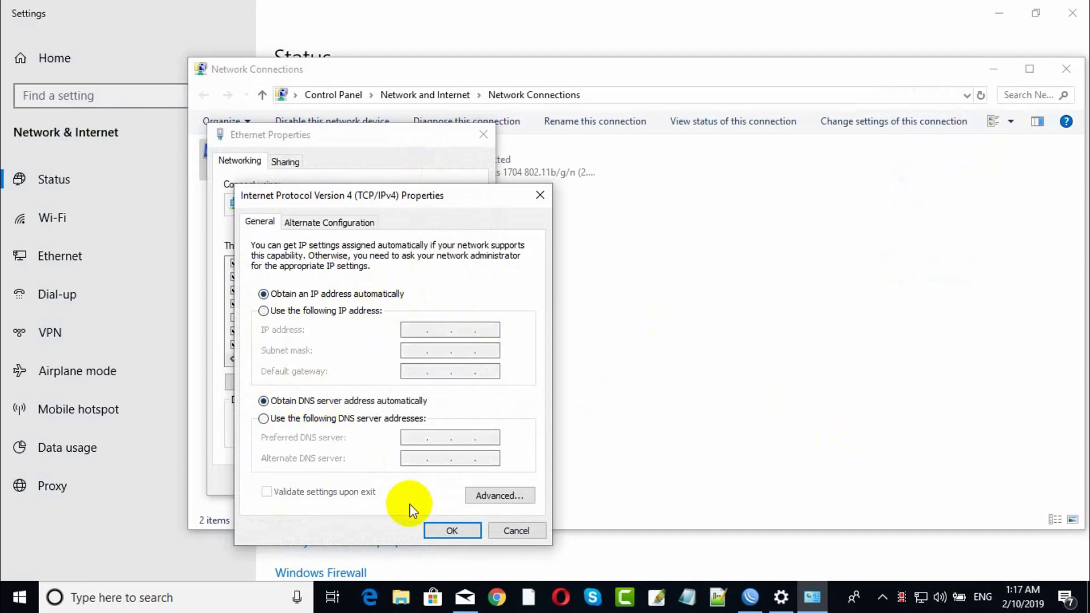
pyautogui.click(437, 529)
pyautogui.click(397, 476)
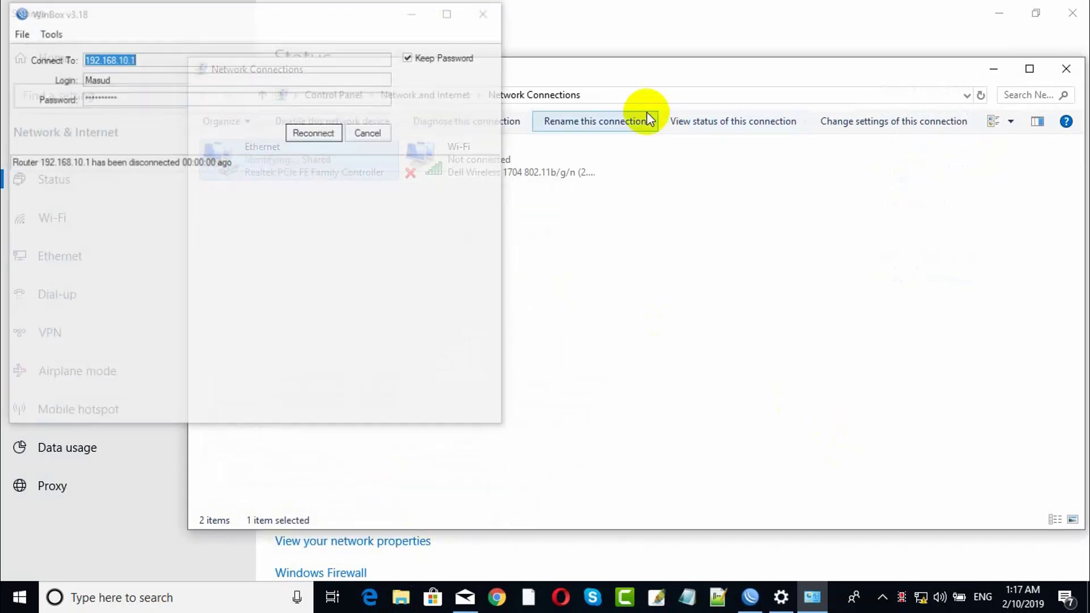
# Close the Settings and Network Connections windows.
pyautogui.click(1072, 12)
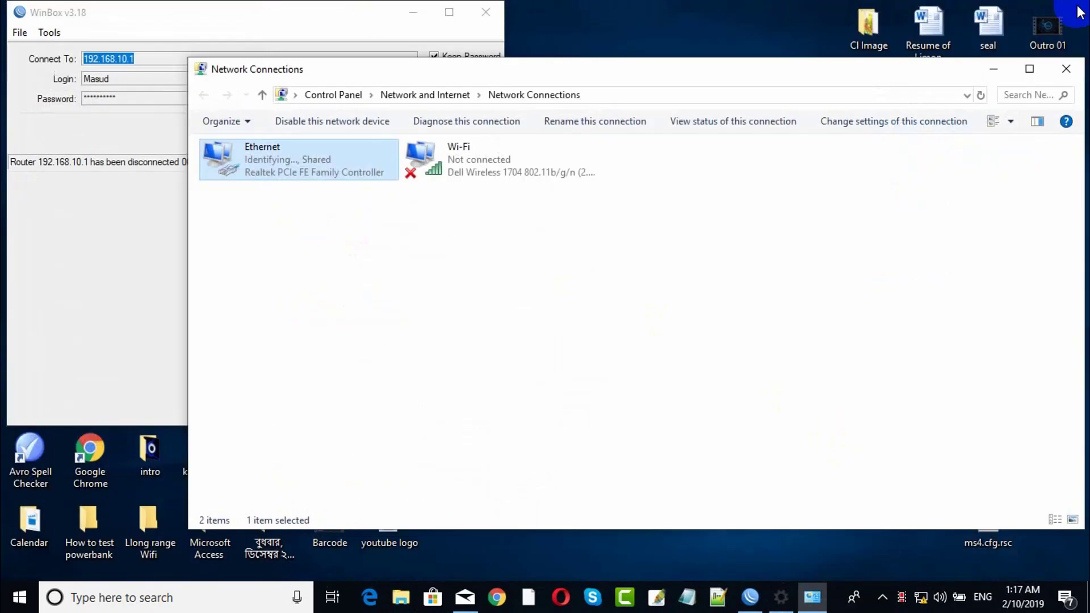
pyautogui.click(1066, 69)
pyautogui.click(335, 134)
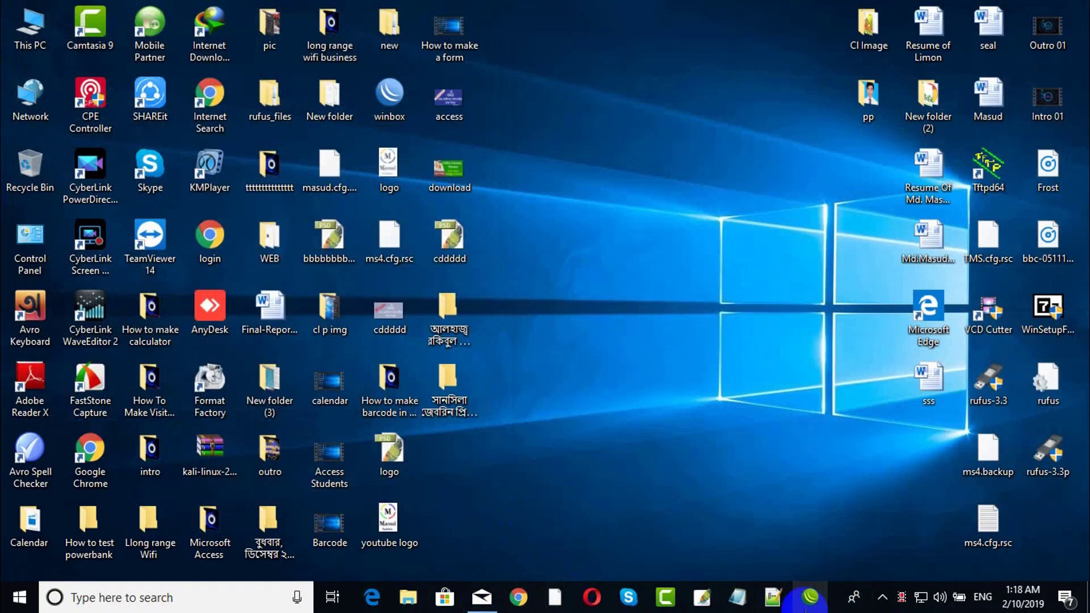
# Retry connecting to the router at 192.168.10.1; the login fails with 'wrong username or password'.
pyautogui.click(810, 597)
pyautogui.click(602, 152)
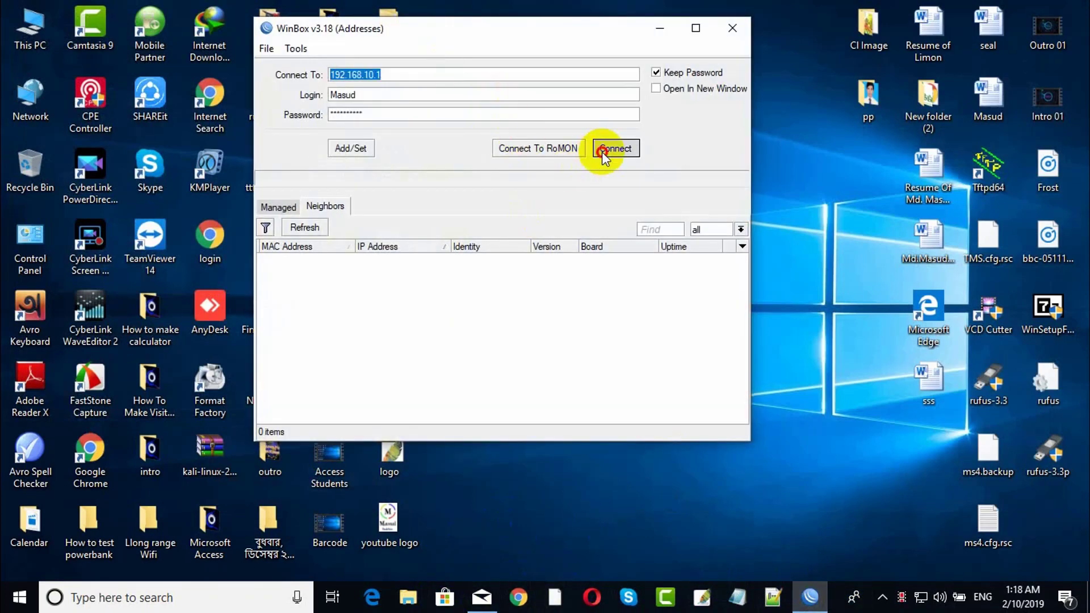
pyautogui.click(601, 151)
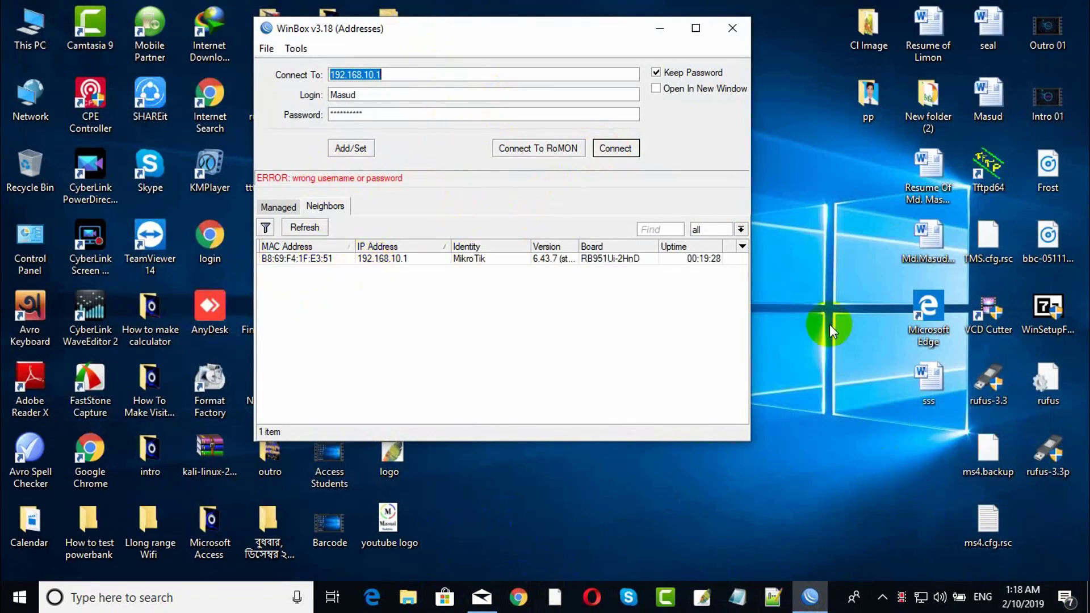
pyautogui.click(376, 257)
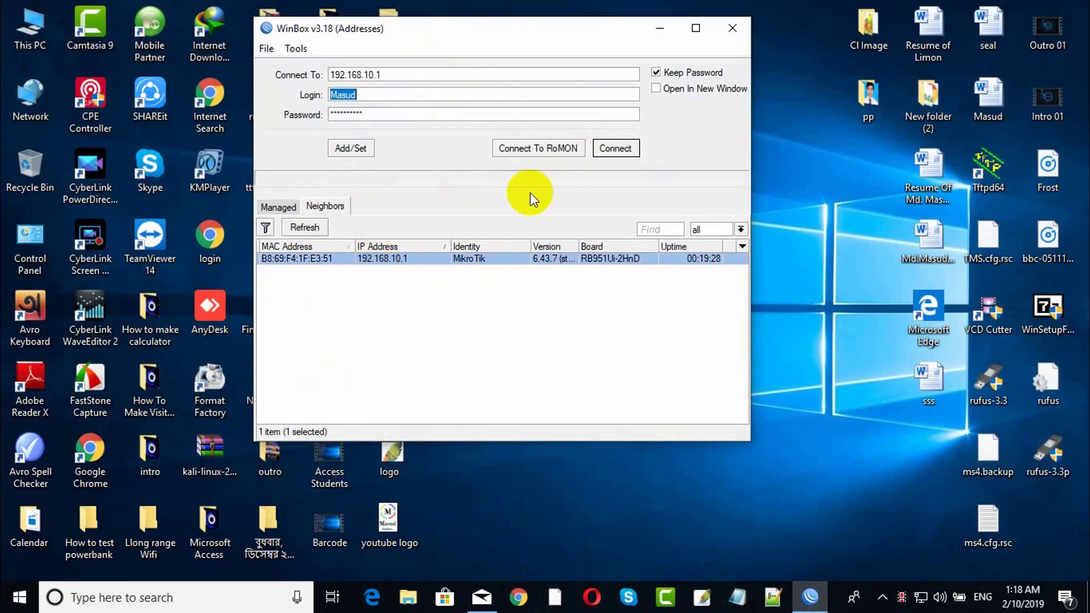
pyautogui.click(615, 149)
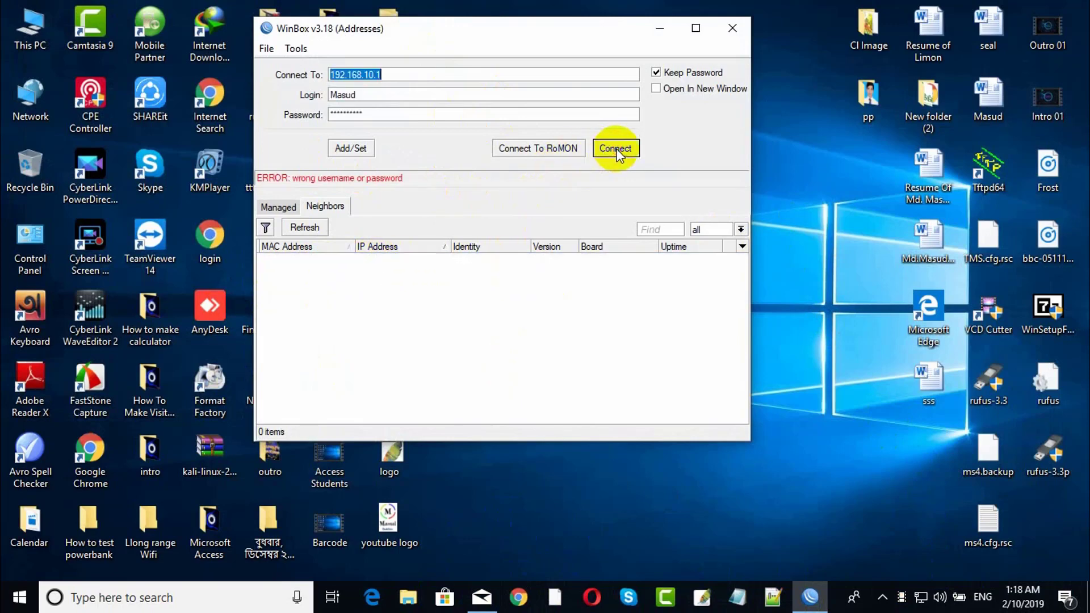
pyautogui.rightClick(919, 596)
# Open the Ethernet adapter's IPv4 properties from Network & Internet settings.
pyautogui.click(918, 583)
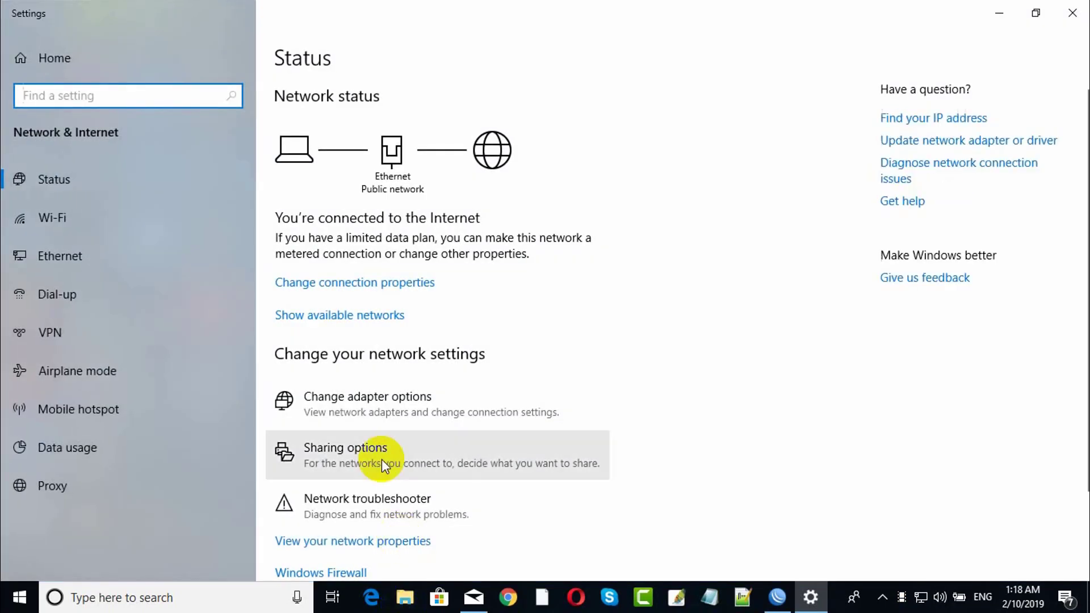
pyautogui.click(364, 397)
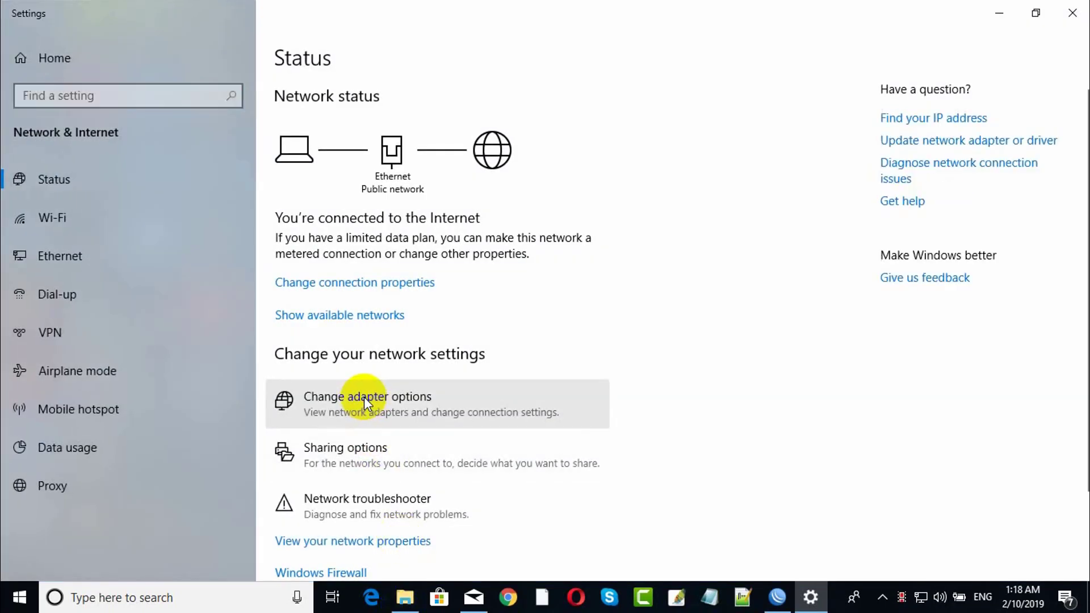
pyautogui.rightClick(321, 173)
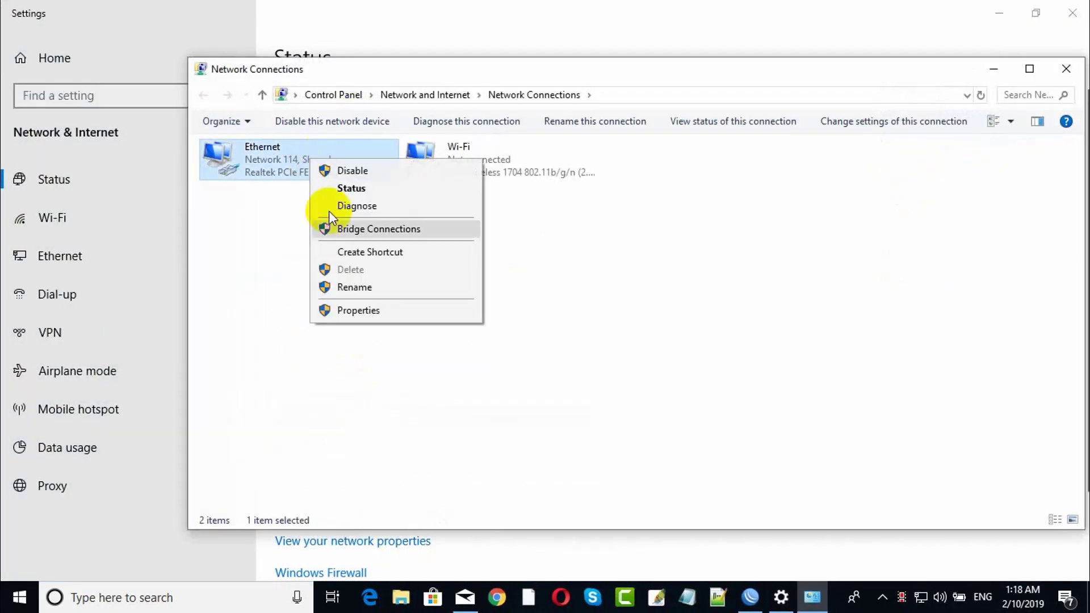
pyautogui.click(340, 312)
pyautogui.doubleClick(349, 303)
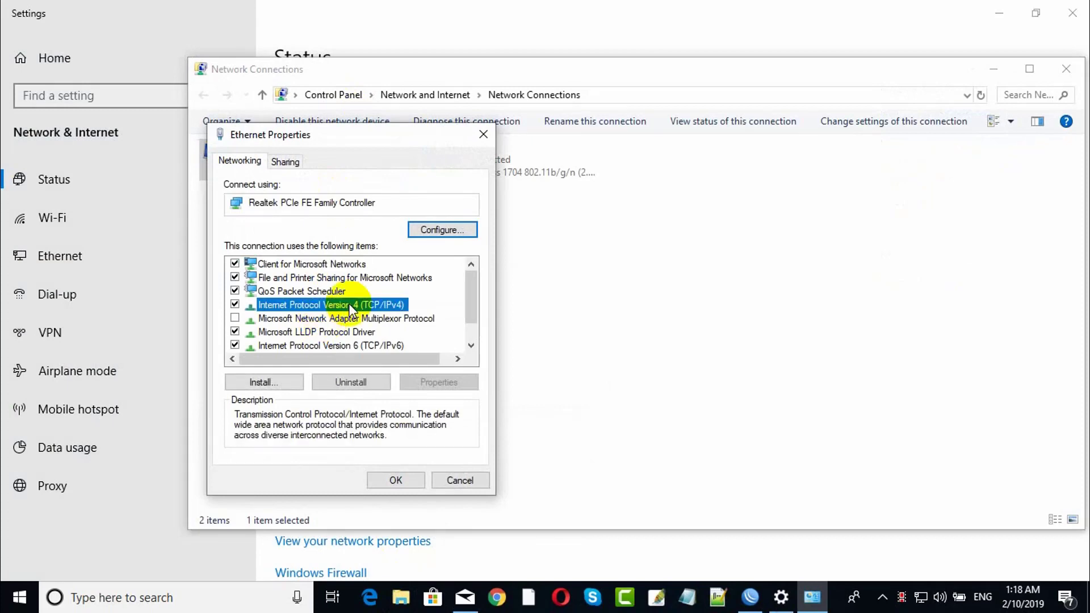
# Set static IP 192.168.10.10, mask 255.255.255.0, gateway 192.168.10.1, DNS 8.8.8.8 and 8.8.4.4.
pyautogui.click(298, 311)
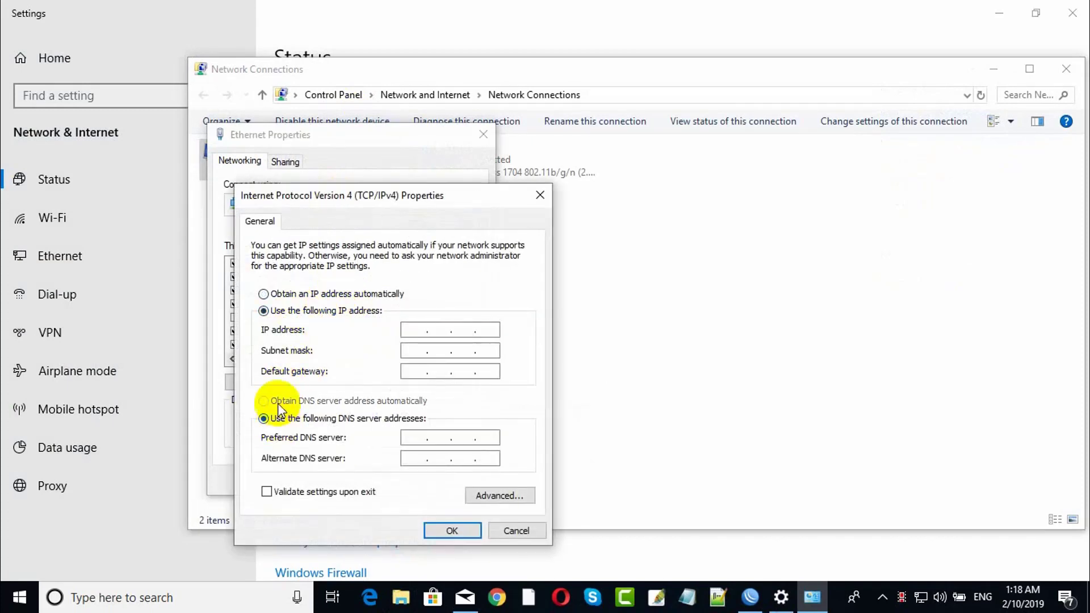
pyautogui.click(409, 330)
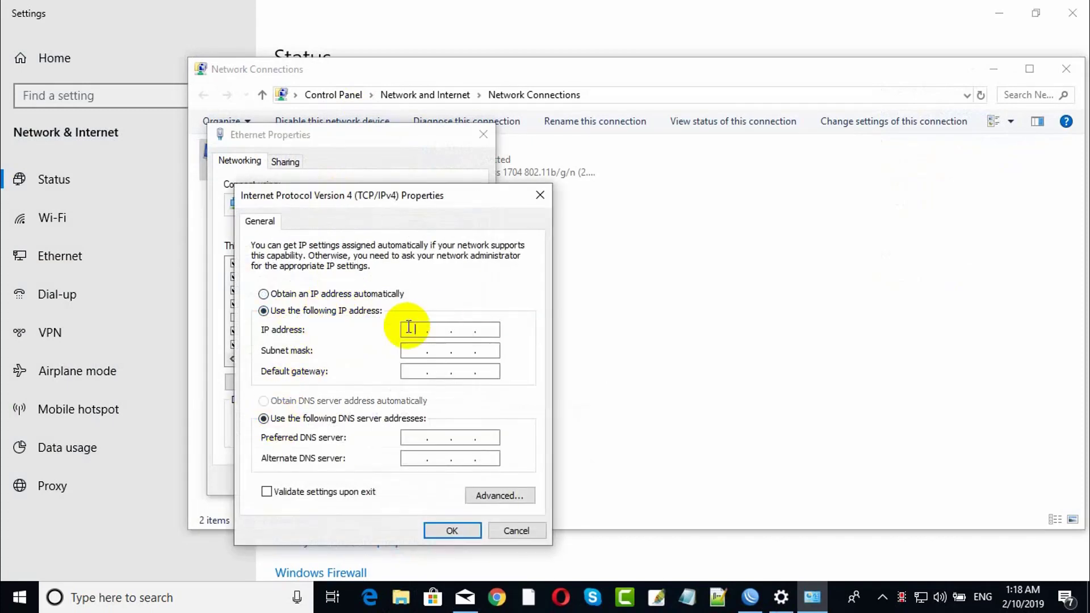
pyautogui.write('192 . 168 . 10 . 10')
pyautogui.click(409, 350)
pyautogui.click(404, 371)
pyautogui.write('1')
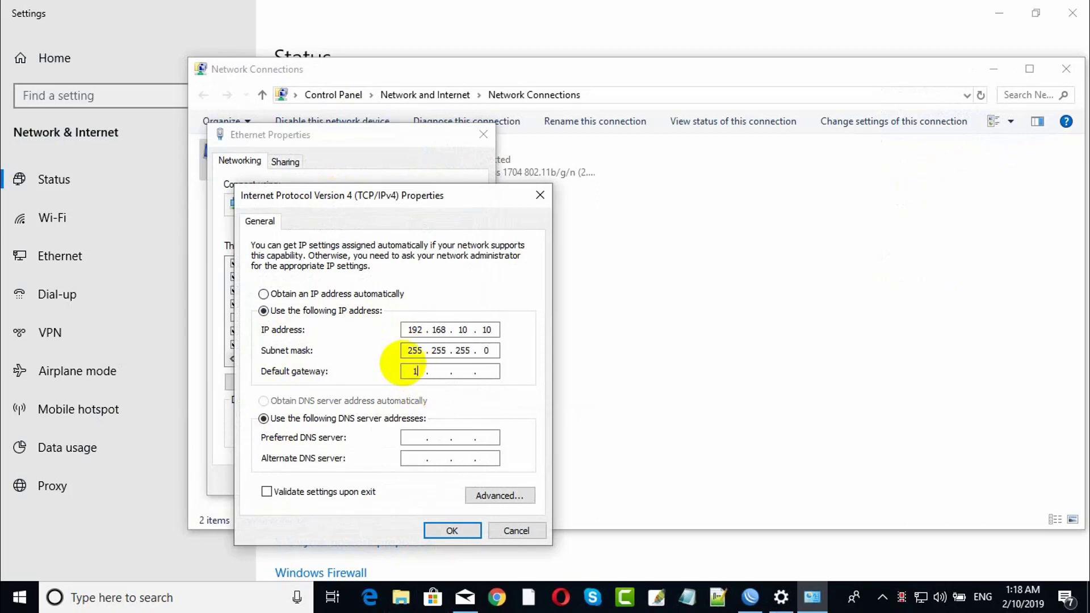
pyautogui.write('92 . 168 . 10')
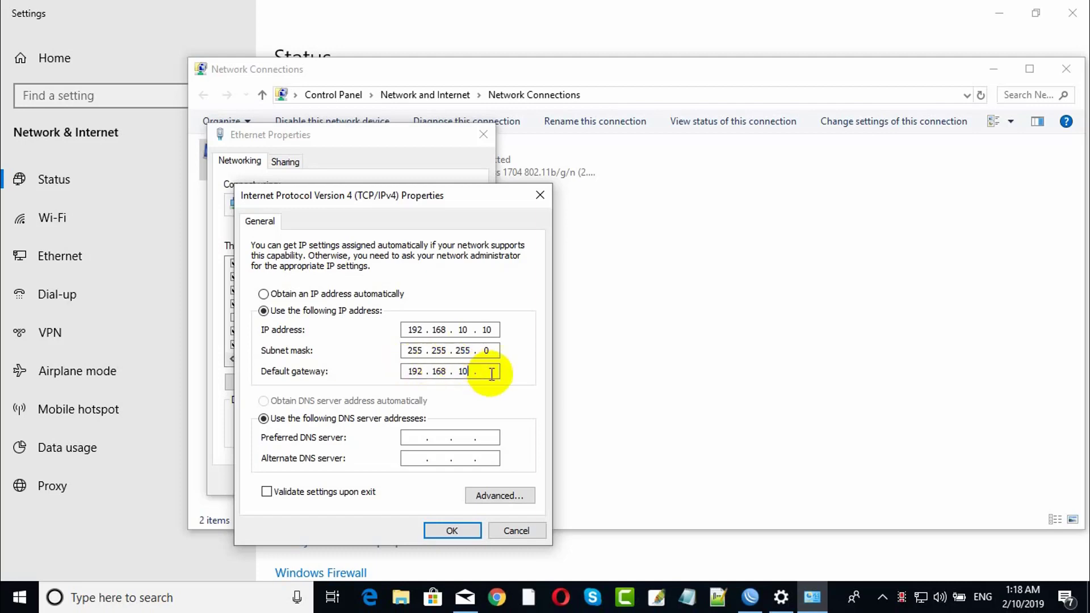
pyautogui.click(486, 371)
pyautogui.write('1')
pyautogui.click(419, 434)
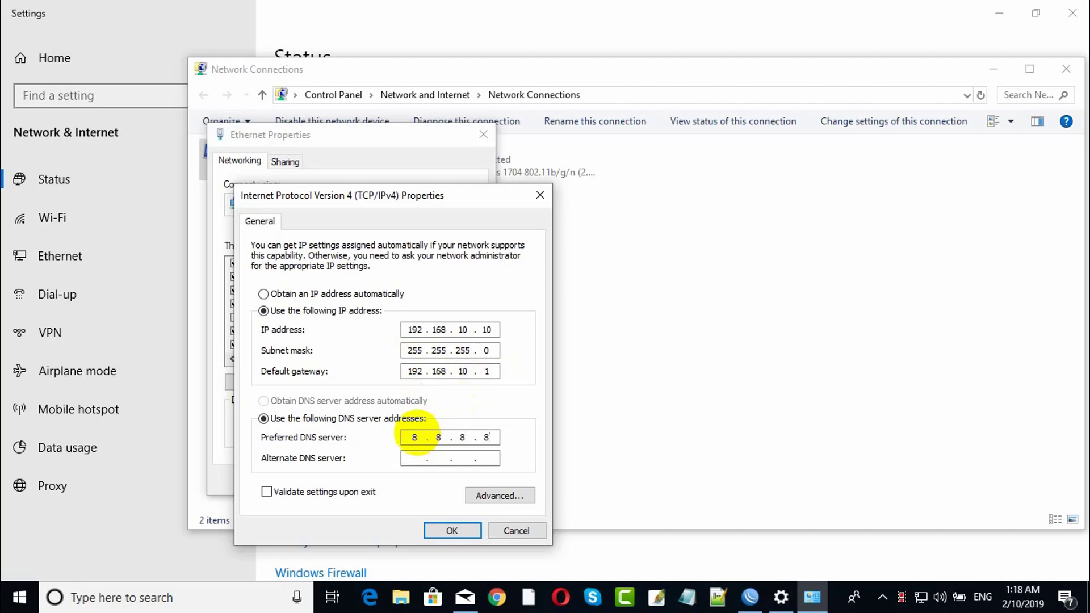
pyautogui.click(413, 459)
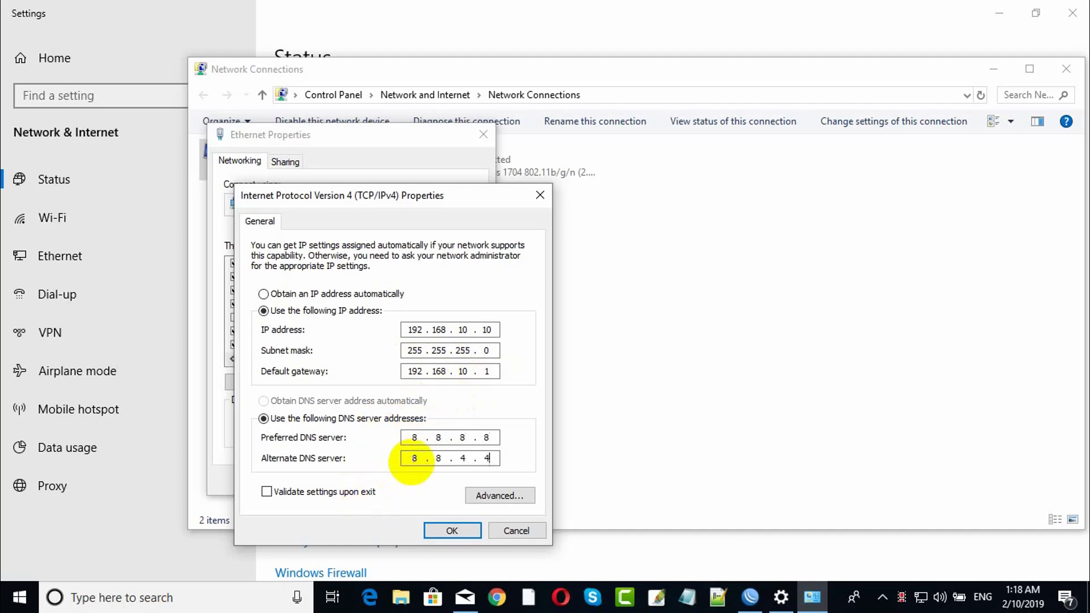
# Confirm the IPv4 and Ethernet properties dialogs and close the network settings windows.
pyautogui.click(440, 528)
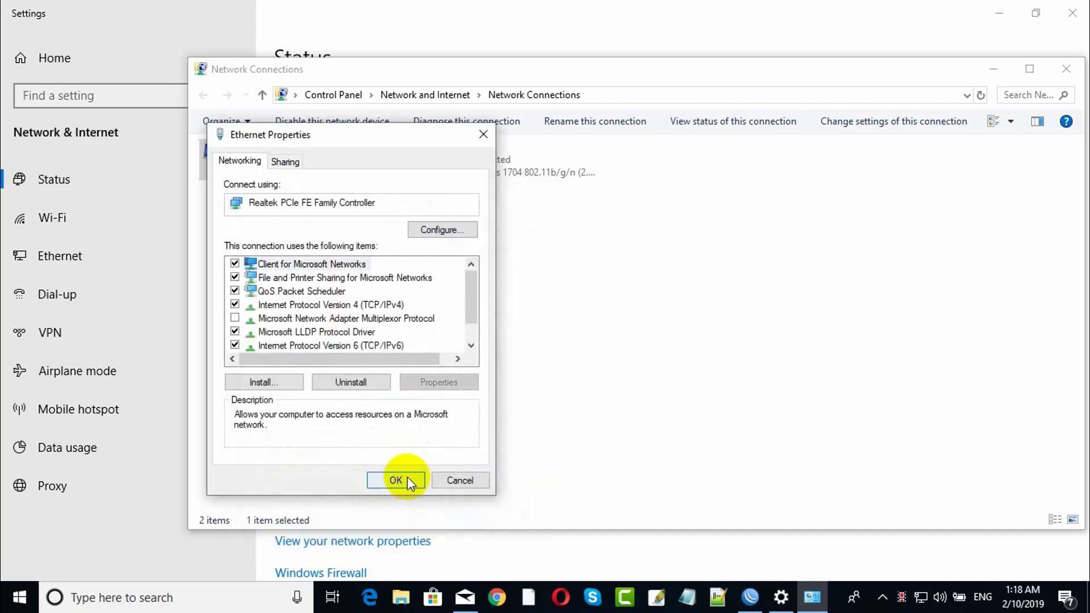
pyautogui.click(407, 479)
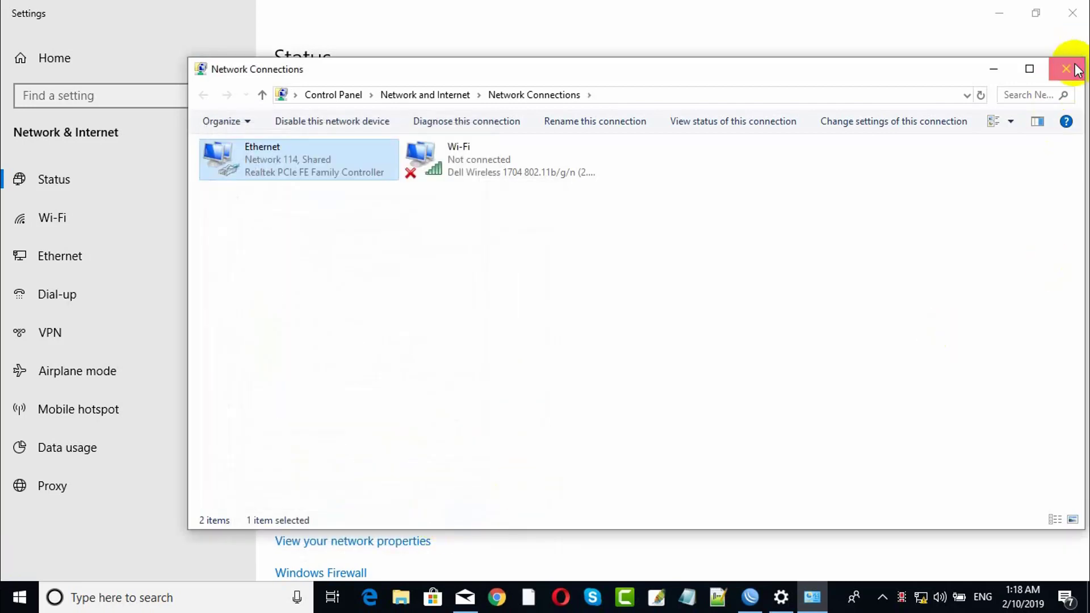
pyautogui.click(1076, 69)
pyautogui.click(1072, 12)
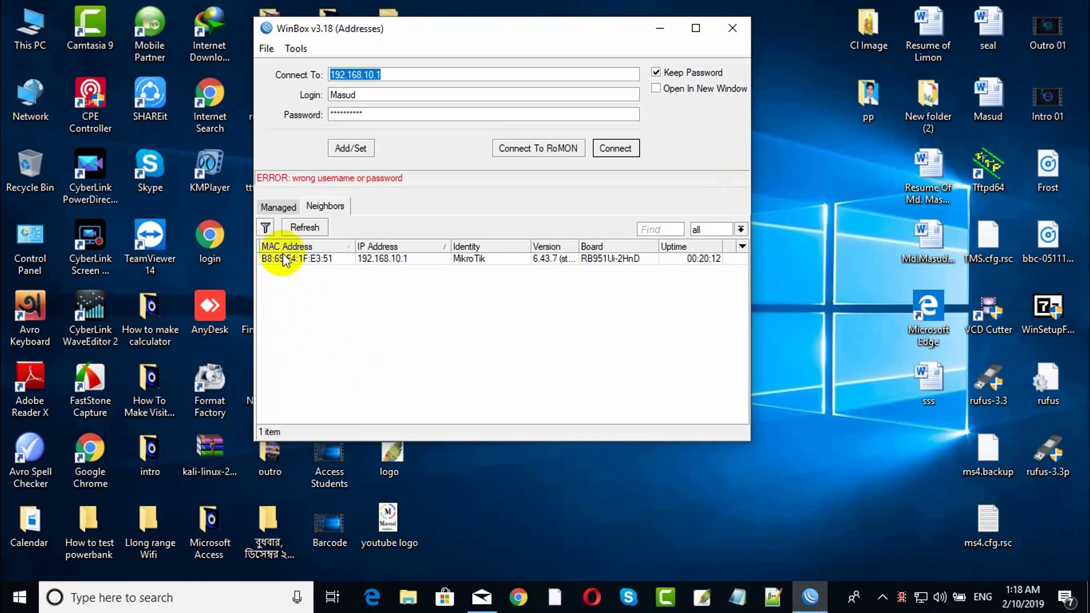
# Log back in to the router at 192.168.10.1, maximize the session, and expand the IP menu.
pyautogui.click(614, 149)
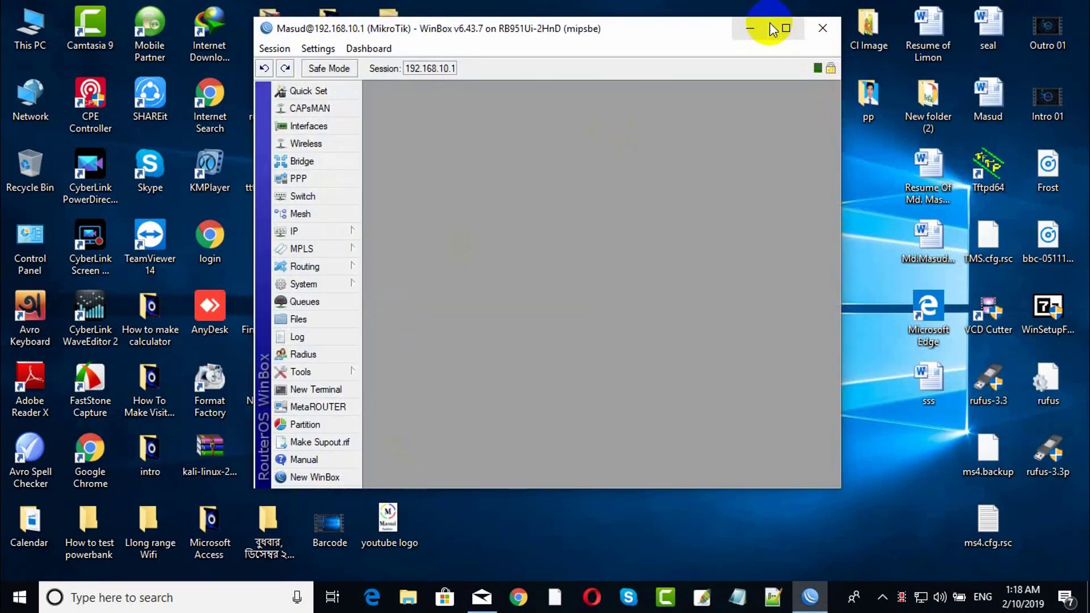
pyautogui.click(783, 25)
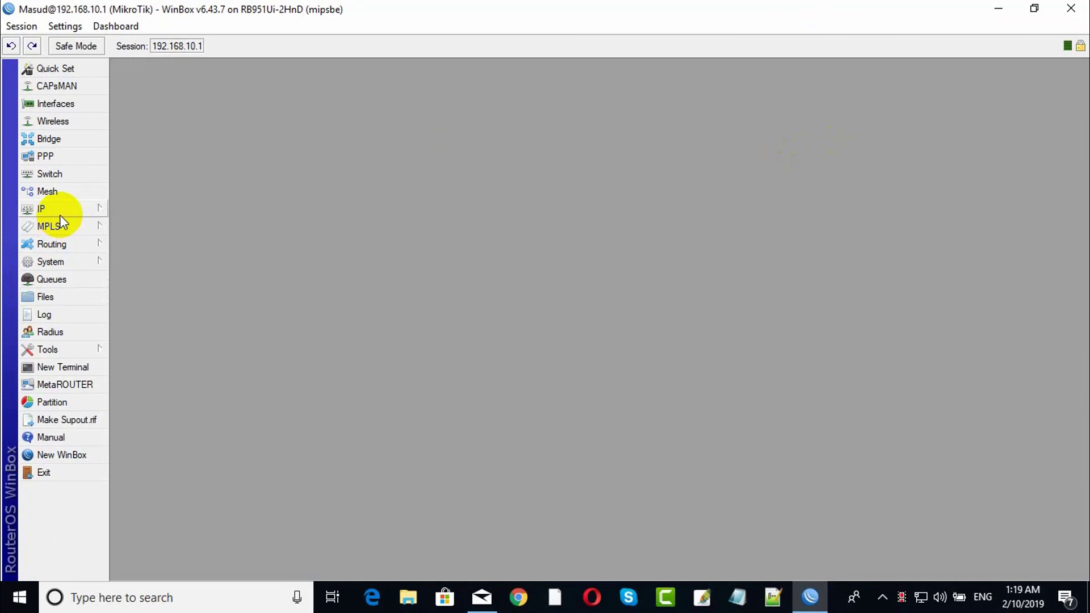
pyautogui.click(56, 212)
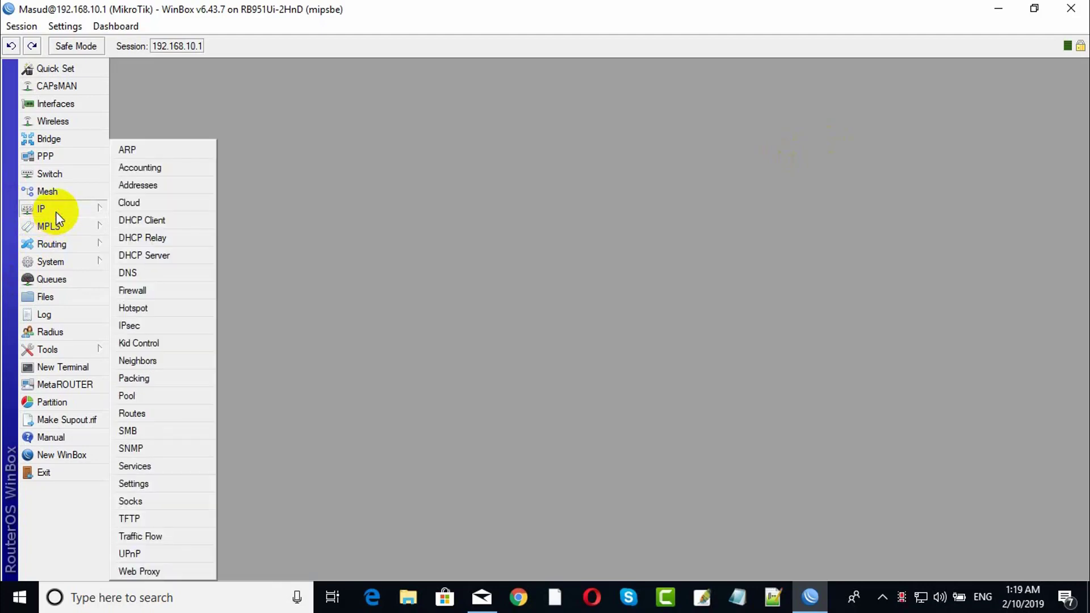
pyautogui.click(43, 206)
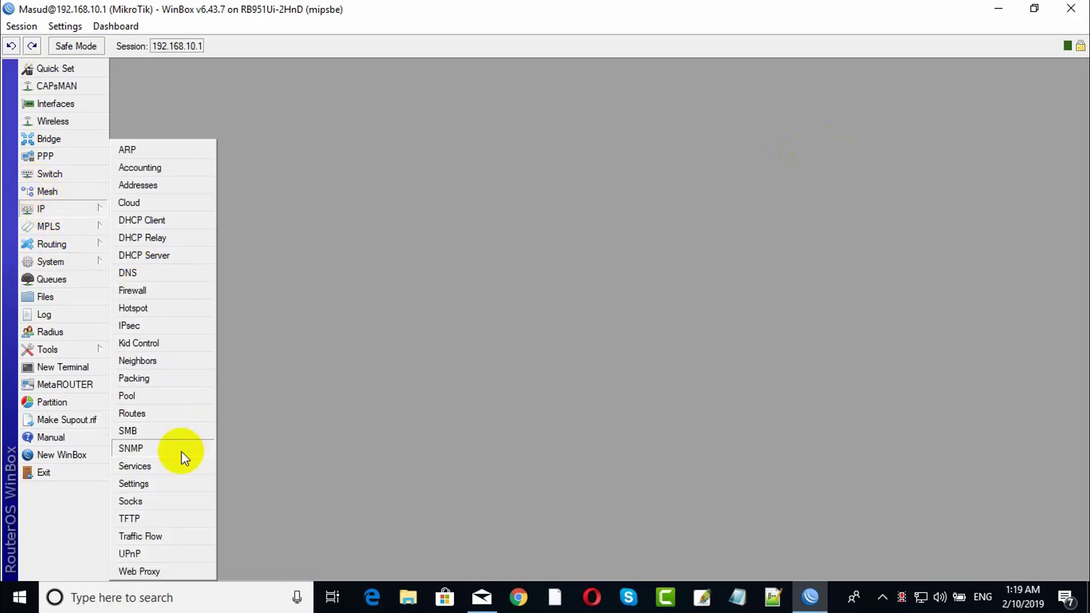
# Open IP > Services and disable the api and api-ssl services.
pyautogui.click(136, 466)
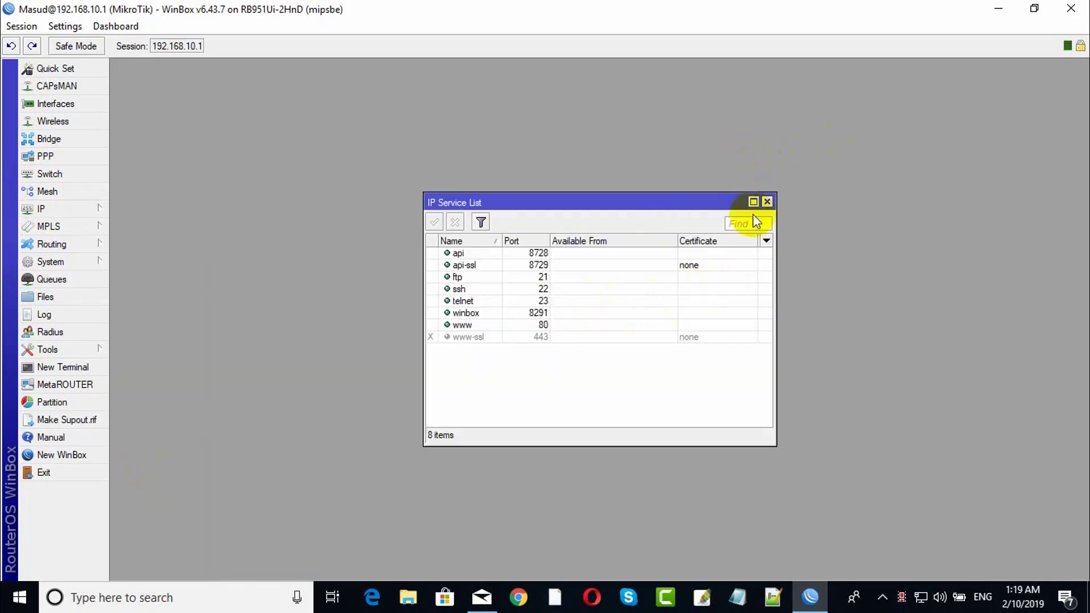
pyautogui.click(478, 256)
pyautogui.click(481, 265)
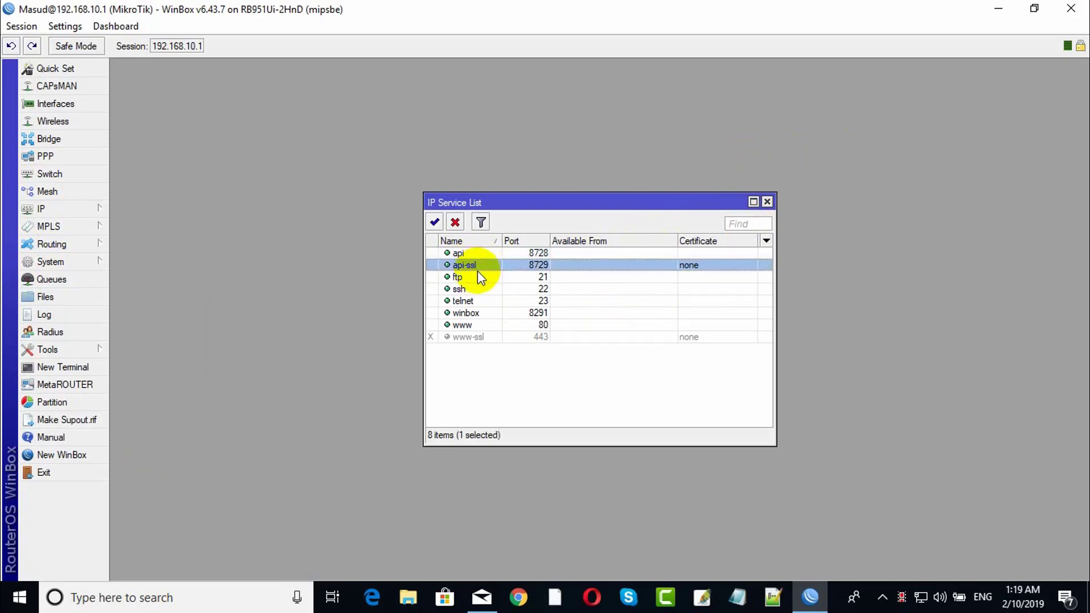
pyautogui.click(471, 253)
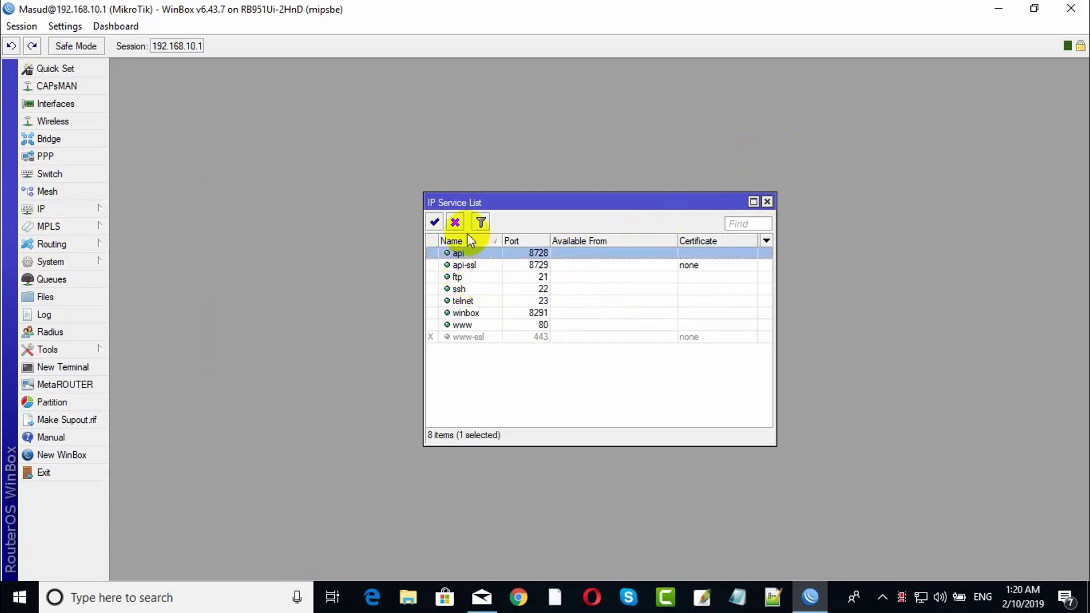
pyautogui.click(455, 221)
pyautogui.click(461, 265)
pyautogui.click(454, 221)
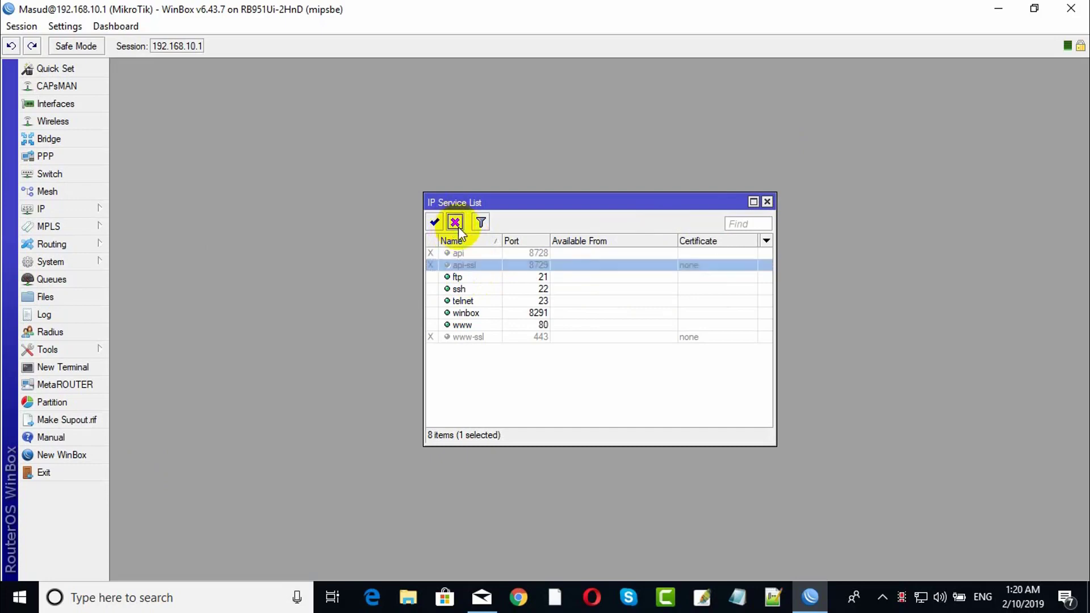
# Disable the ftp, telnet and www services, leaving only ssh and winbox enabled.
pyautogui.click(471, 278)
pyautogui.click(455, 221)
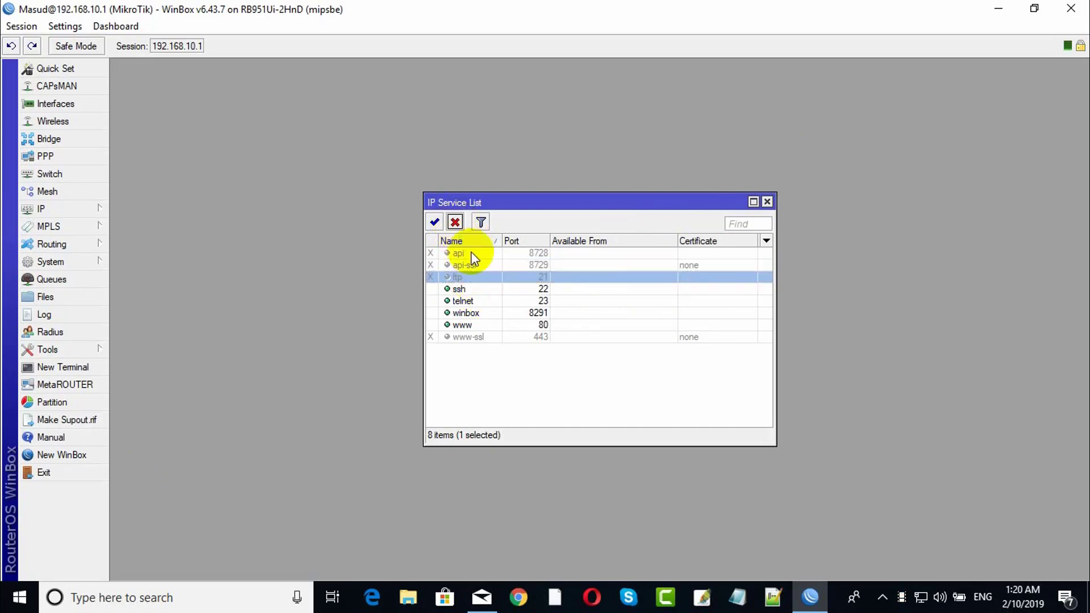
pyautogui.click(465, 300)
pyautogui.click(454, 222)
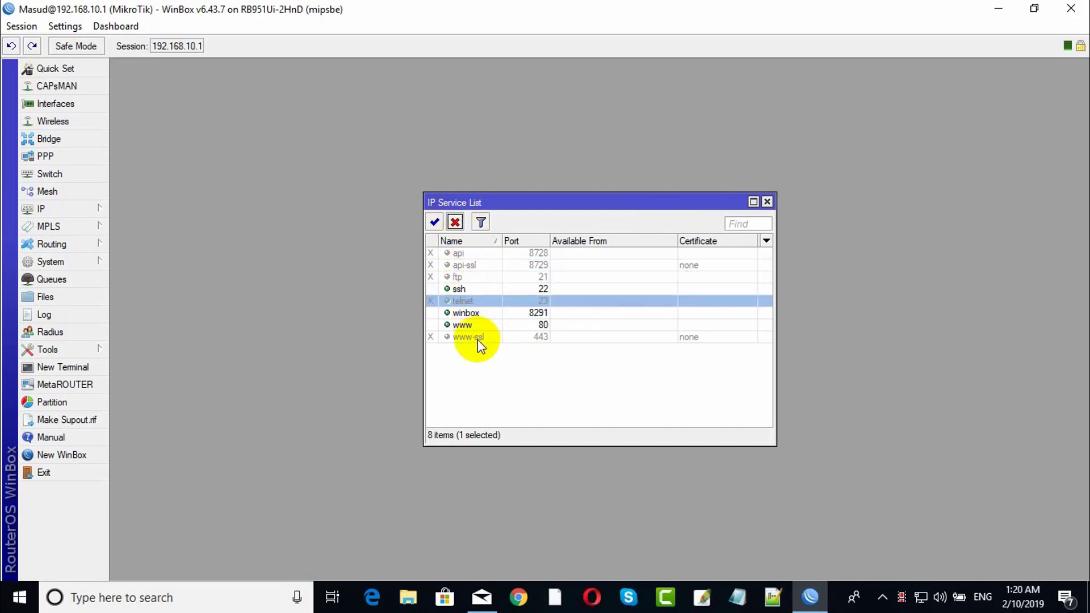
pyautogui.click(478, 324)
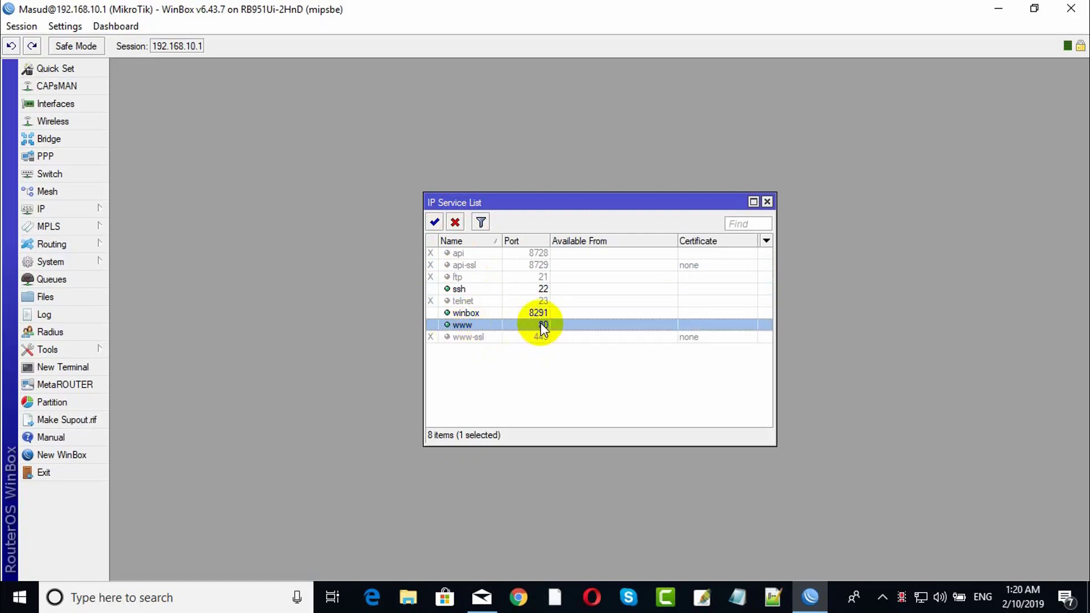
pyautogui.click(450, 224)
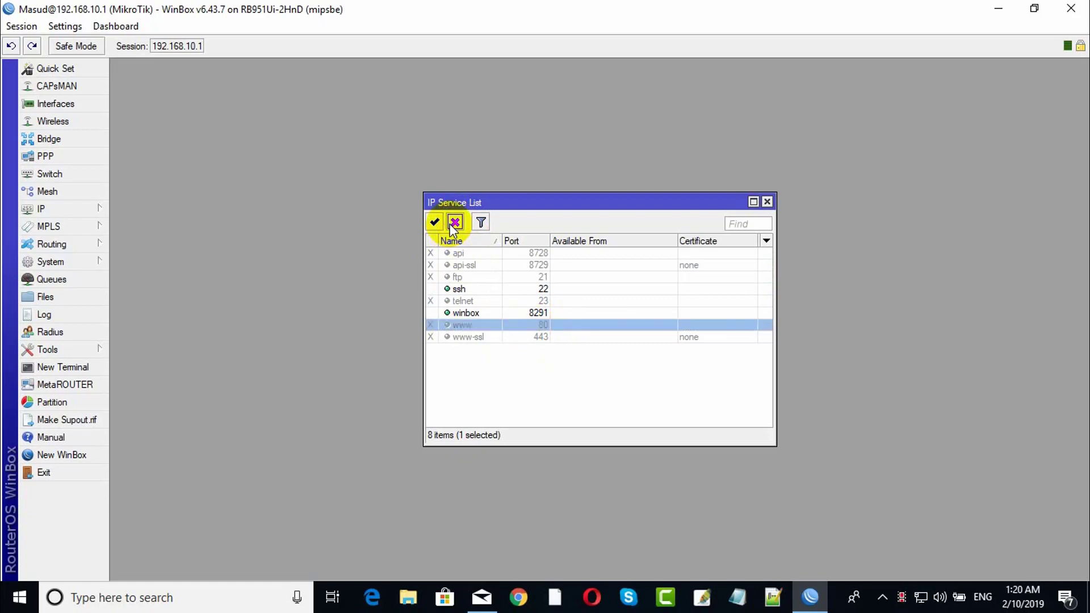
pyautogui.click(527, 599)
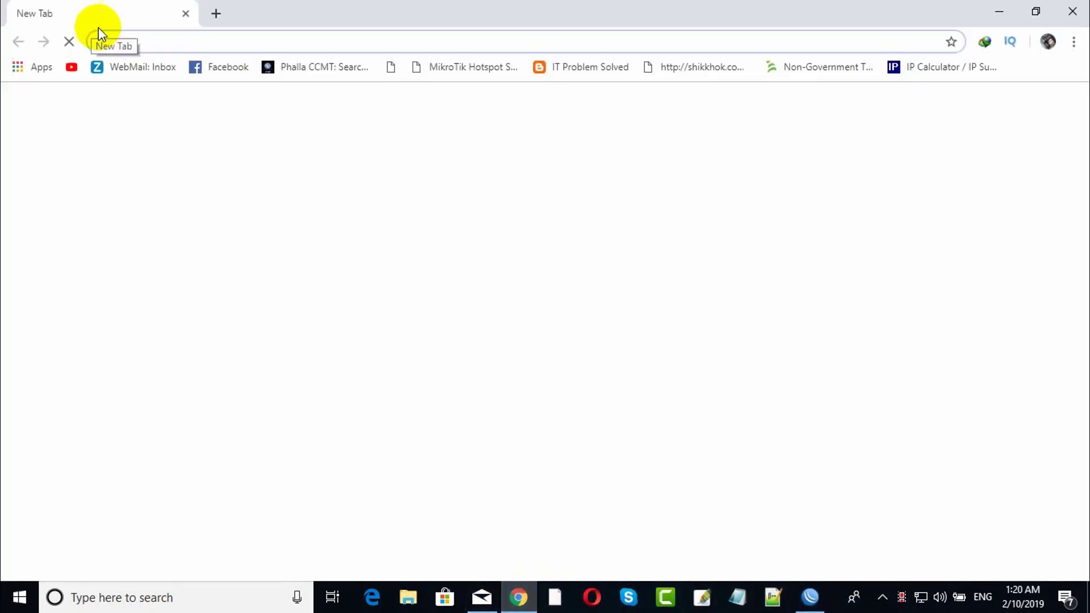
# Browse to 192.168.10.1 in Chrome, which is refused with www disabled.
pyautogui.write('192')
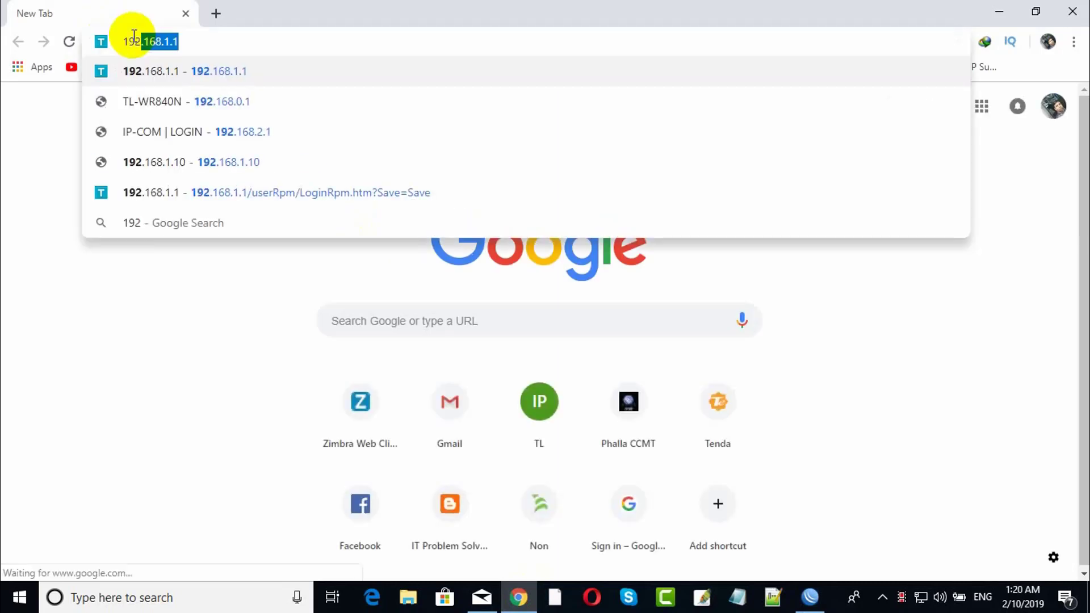
pyautogui.write('.17')
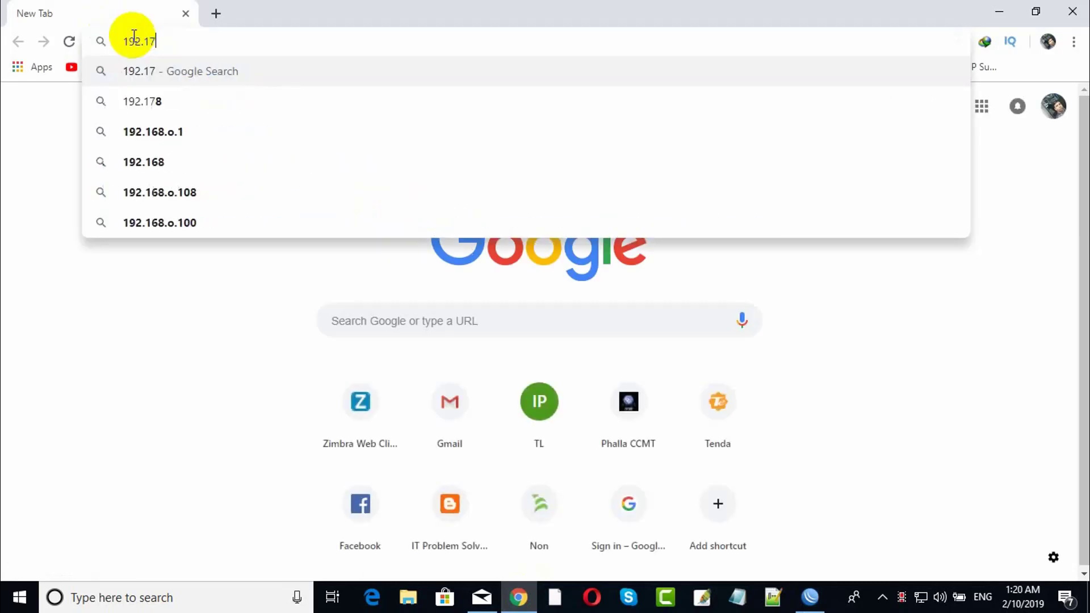
pyautogui.press('BackSpace')
pyautogui.write('68')
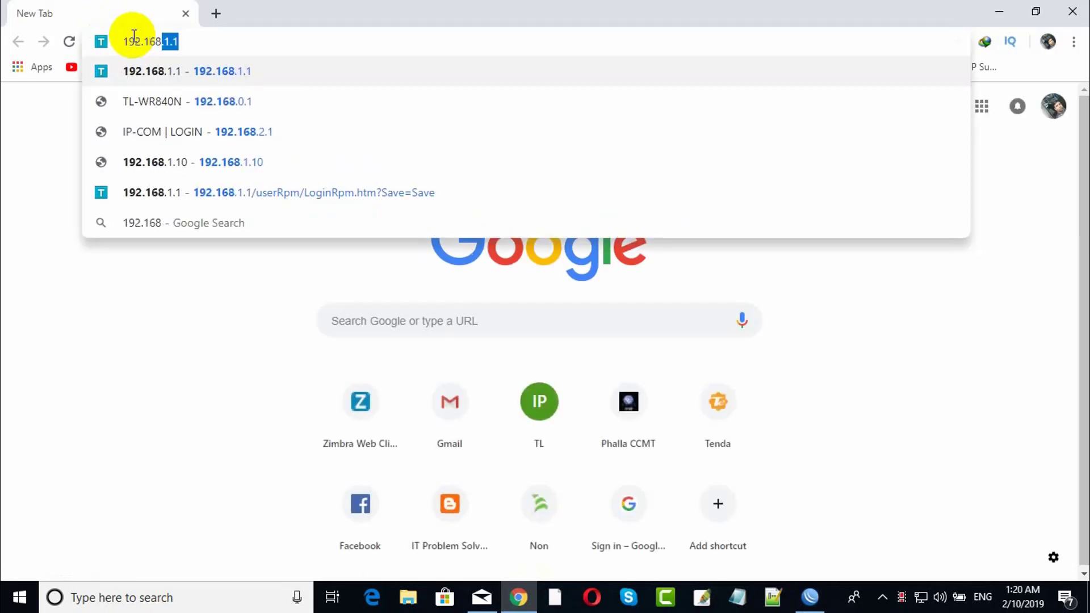
pyautogui.write('.10.1')
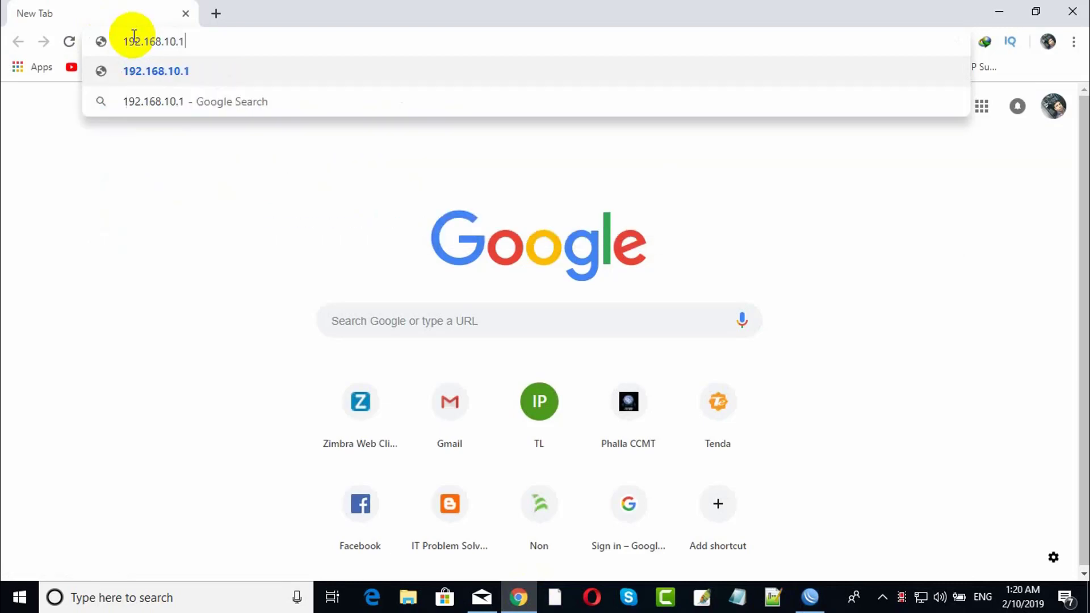
pyautogui.press('Return')
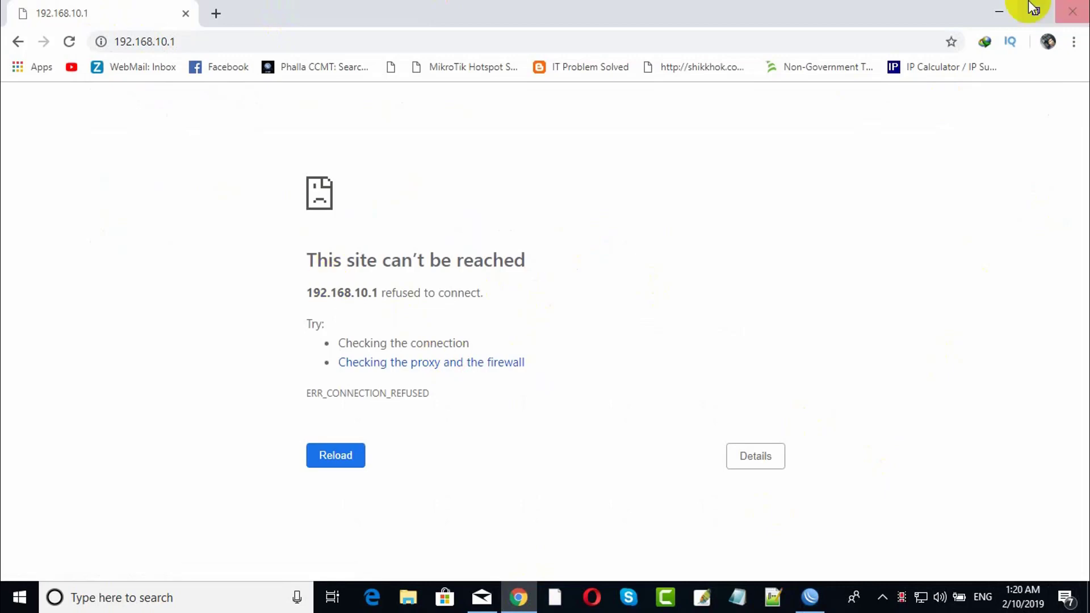
# Re-enable the www service in WinBox and reload 192.168.10.1 to reach the WebFig login.
pyautogui.click(999, 10)
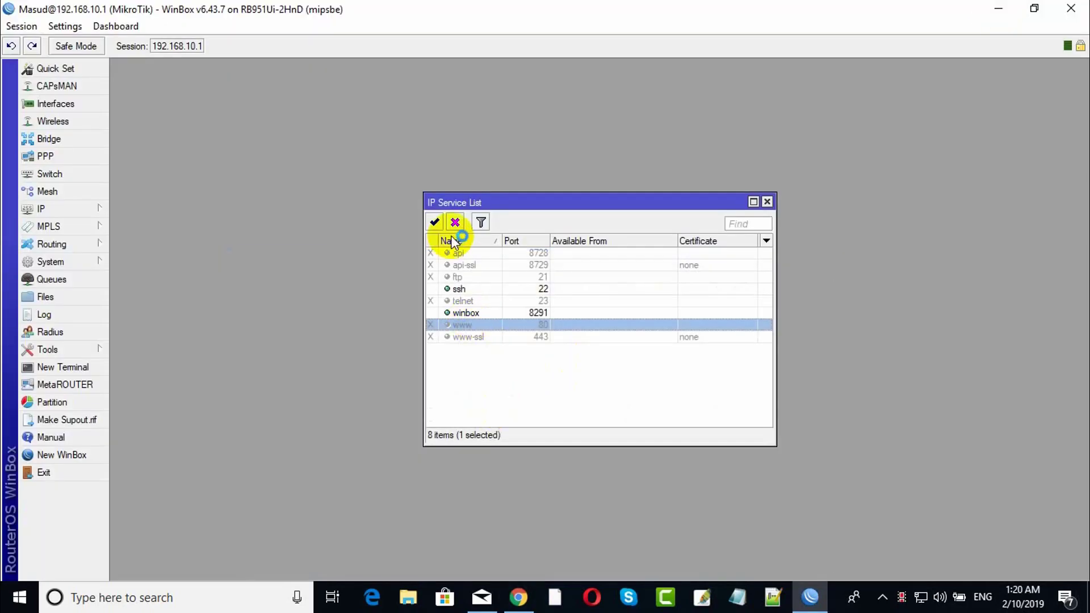
pyautogui.click(518, 597)
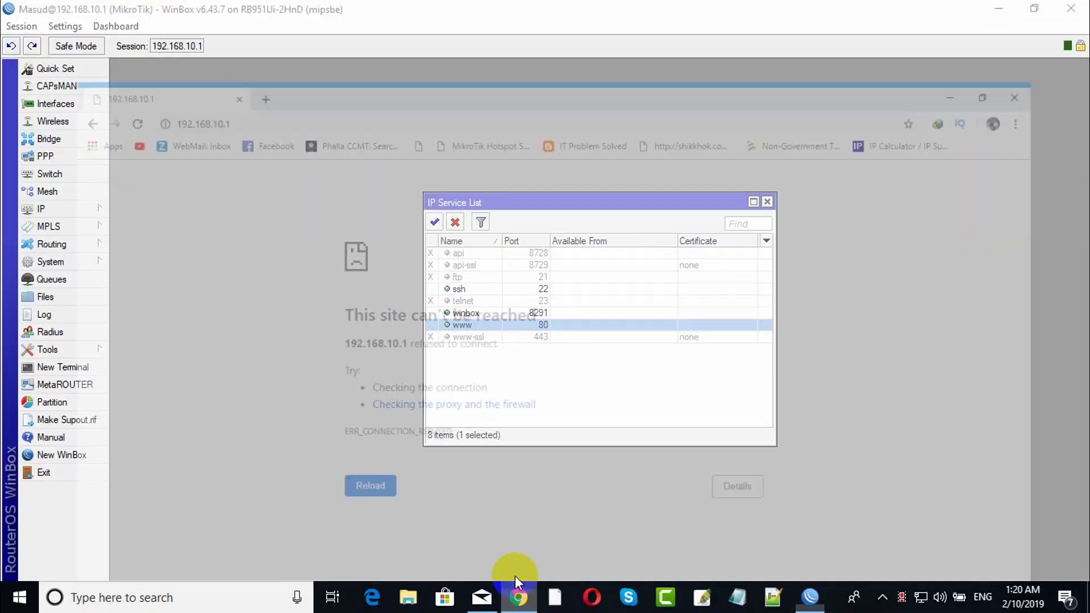
pyautogui.click(71, 42)
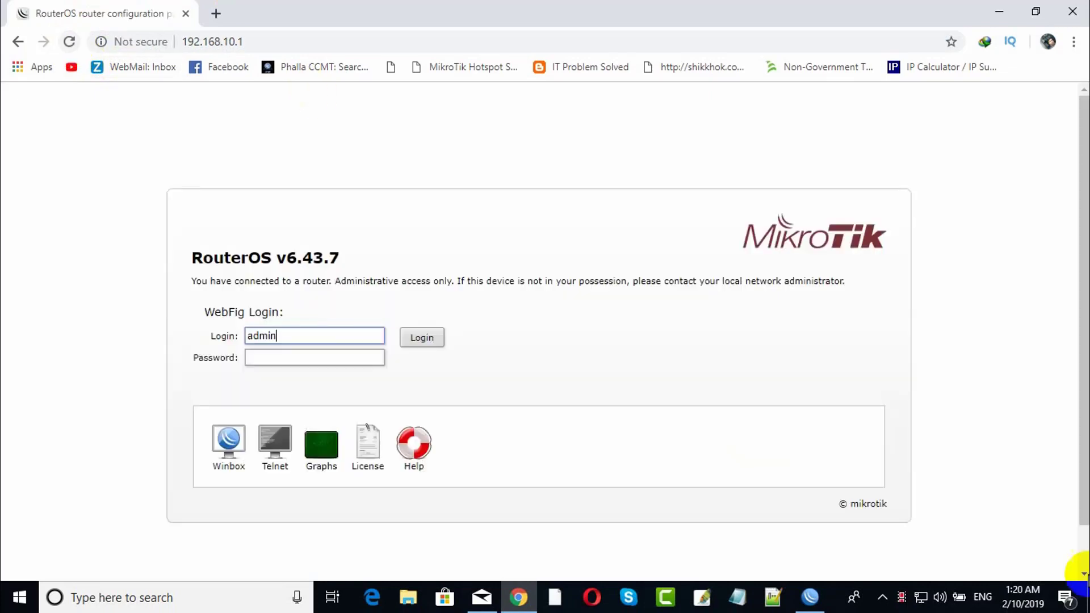
pyautogui.click(1002, 11)
# Change the www service port to 85.
pyautogui.doubleClick(499, 324)
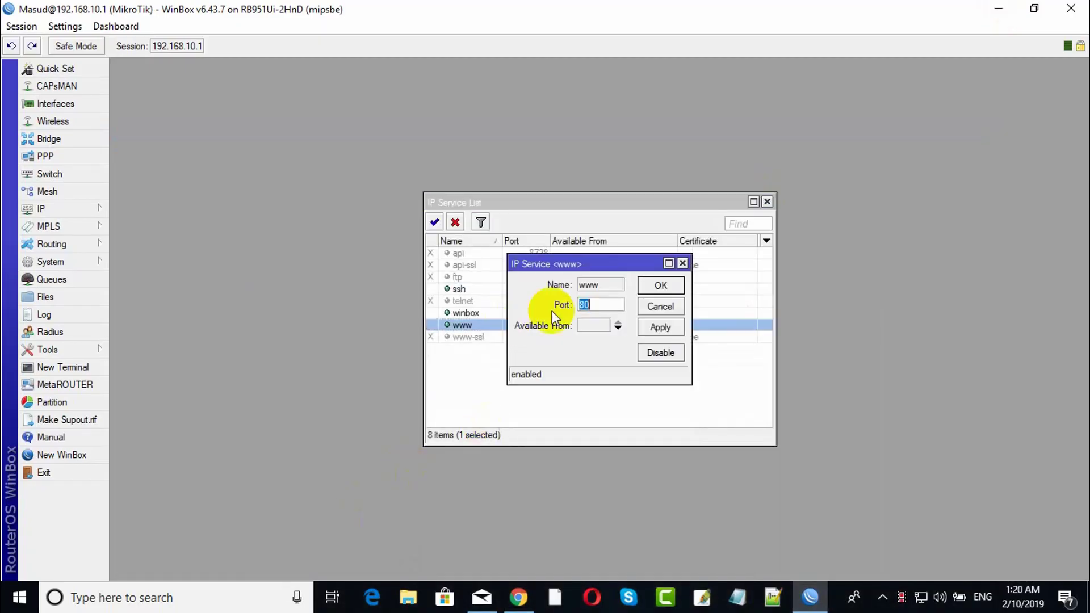
pyautogui.click(593, 305)
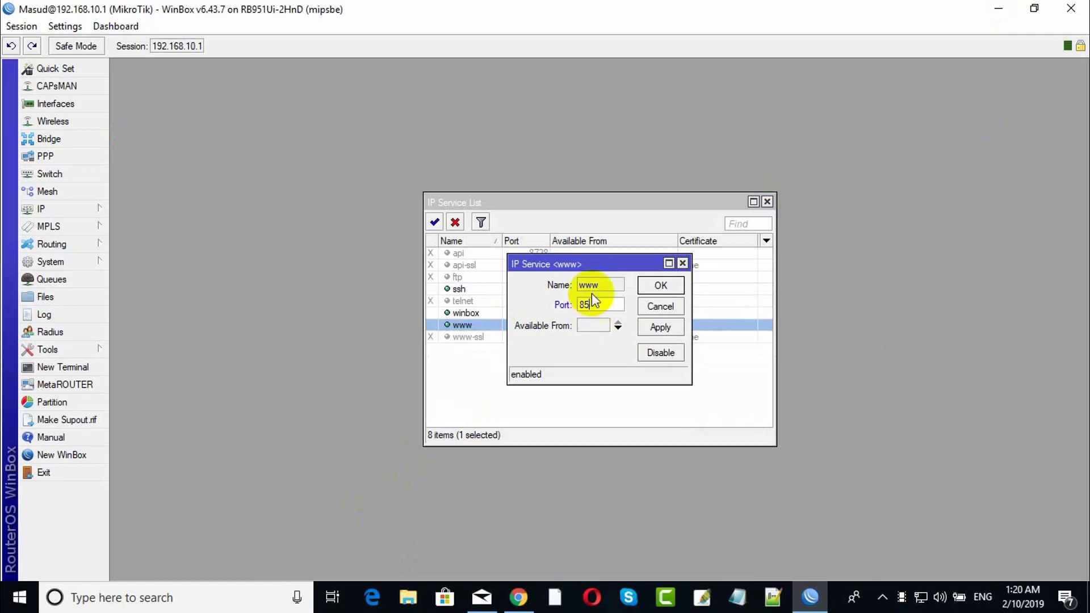
pyautogui.click(660, 286)
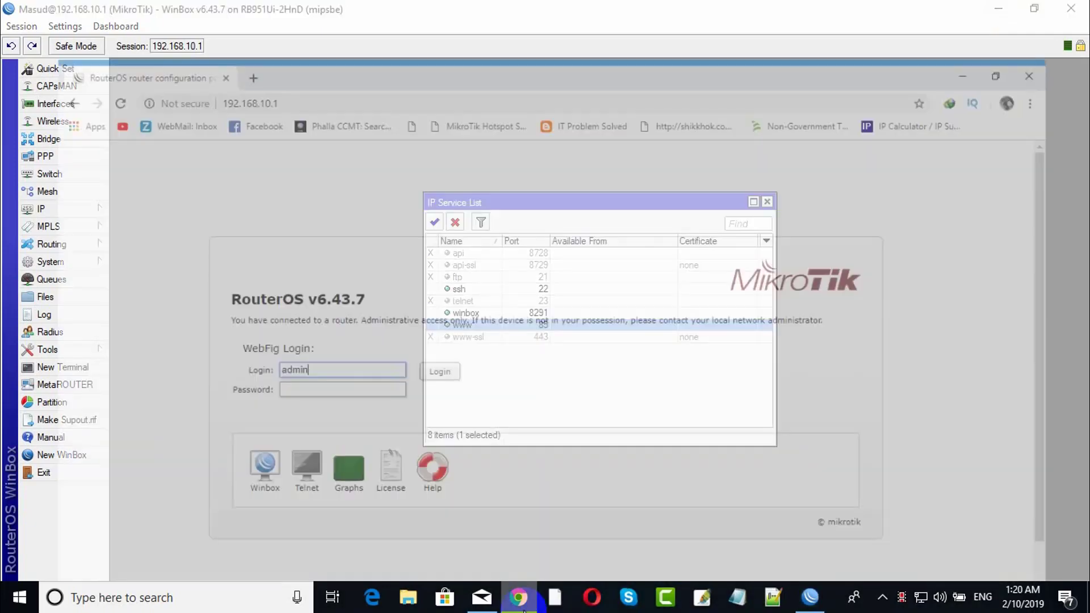
# Test in Chrome: plain 192.168.10.1 now refuses, so load 192.168.10.1:85 instead.
pyautogui.click(518, 596)
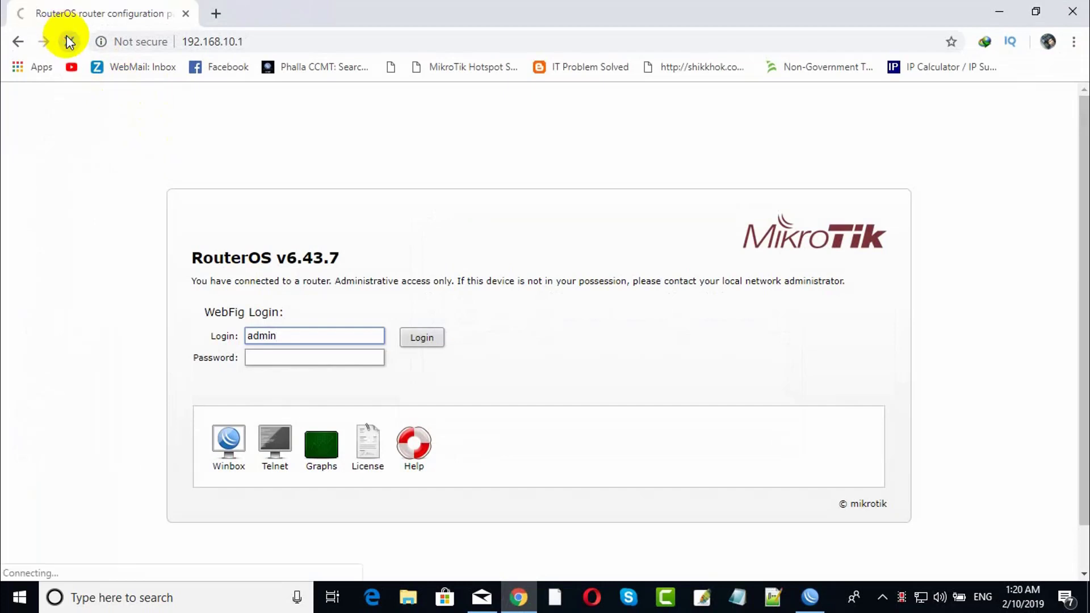
pyautogui.click(244, 41)
pyautogui.click(244, 41)
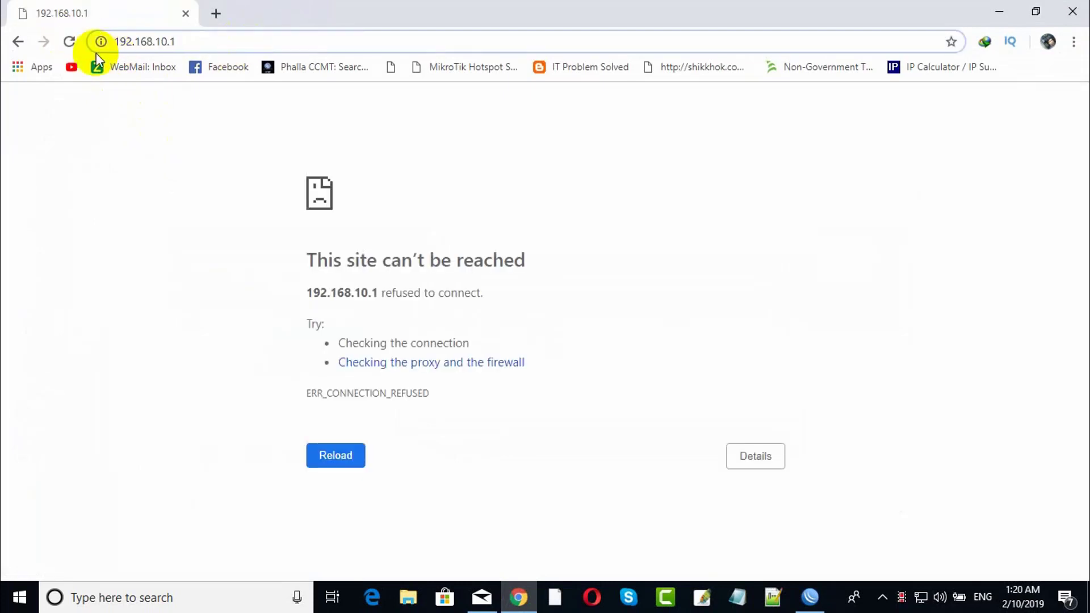
pyautogui.write(':')
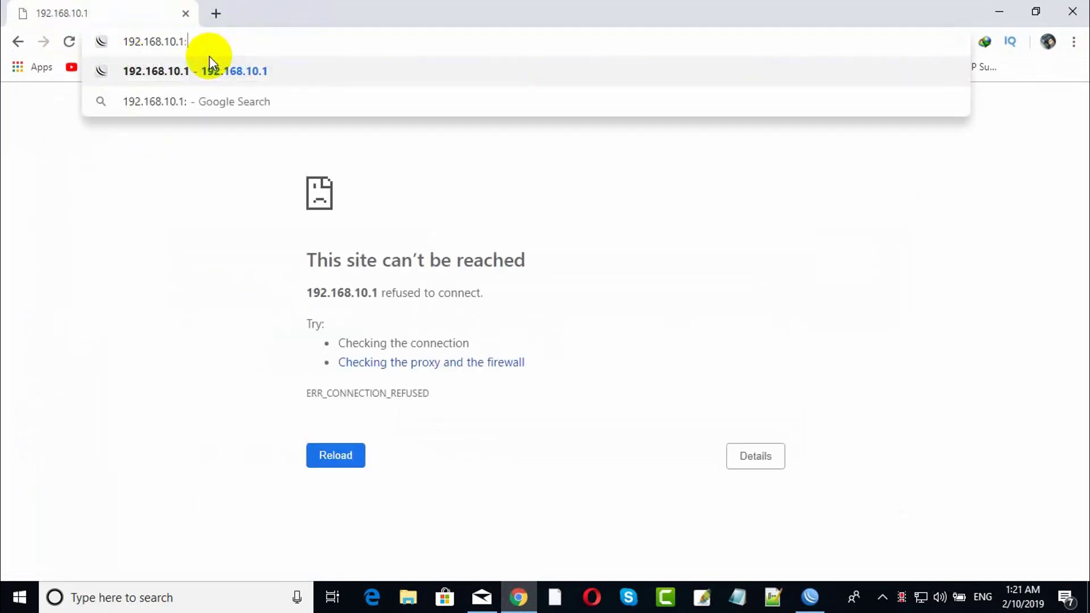
pyautogui.write('85')
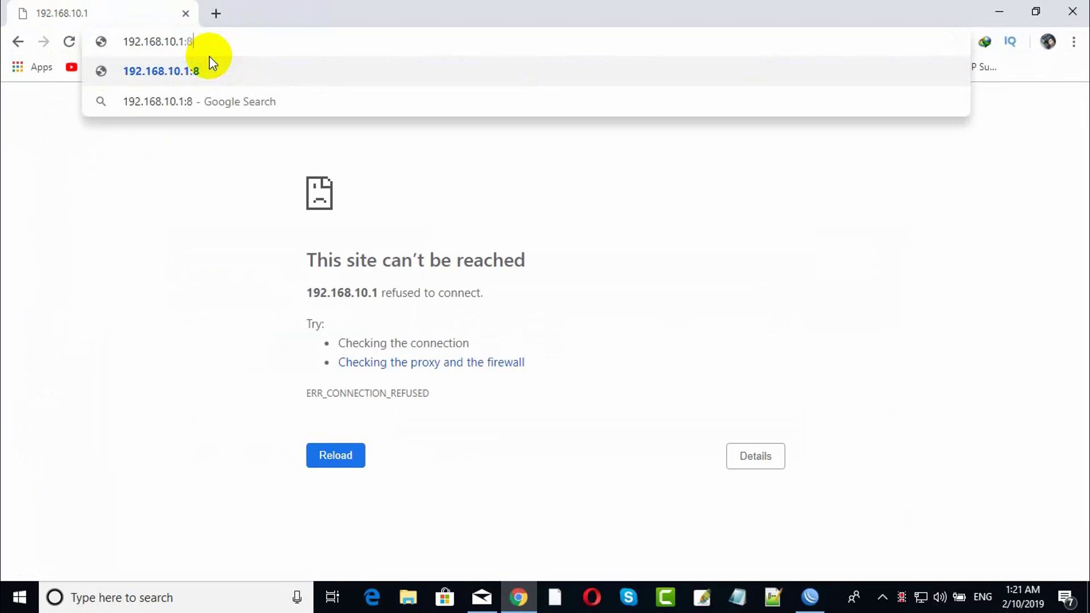
pyautogui.press('Return')
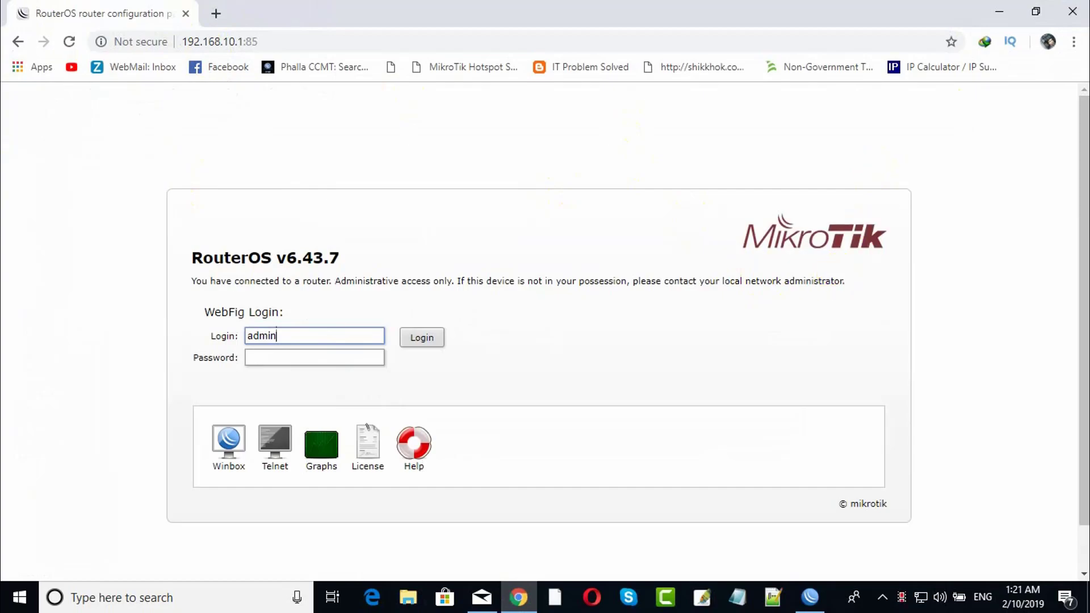
# Open the winbox service settings, juggling the browser and router session windows.
pyautogui.click(999, 11)
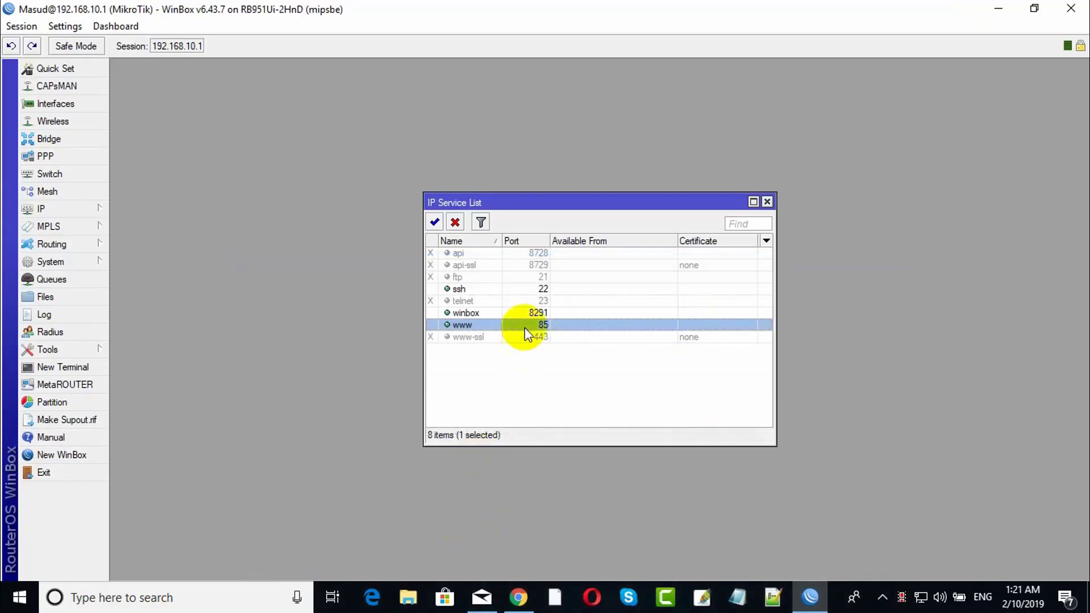
pyautogui.doubleClick(477, 312)
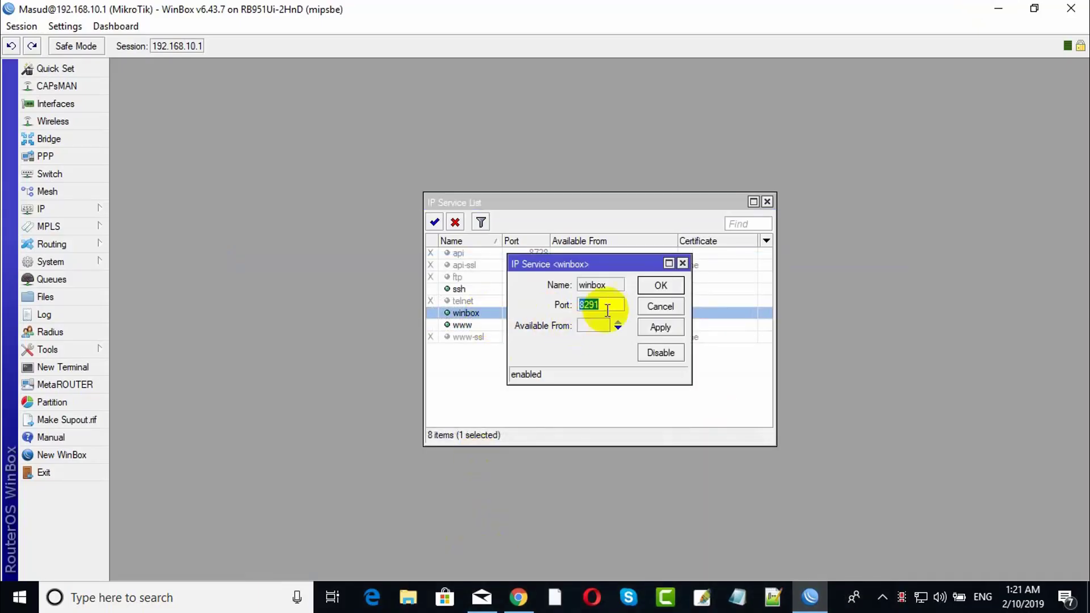
pyautogui.moveTo(629, 262)
pyautogui.mouseDown()
pyautogui.moveTo(718, 241)
pyautogui.moveTo(625, 243)
pyautogui.mouseUp()
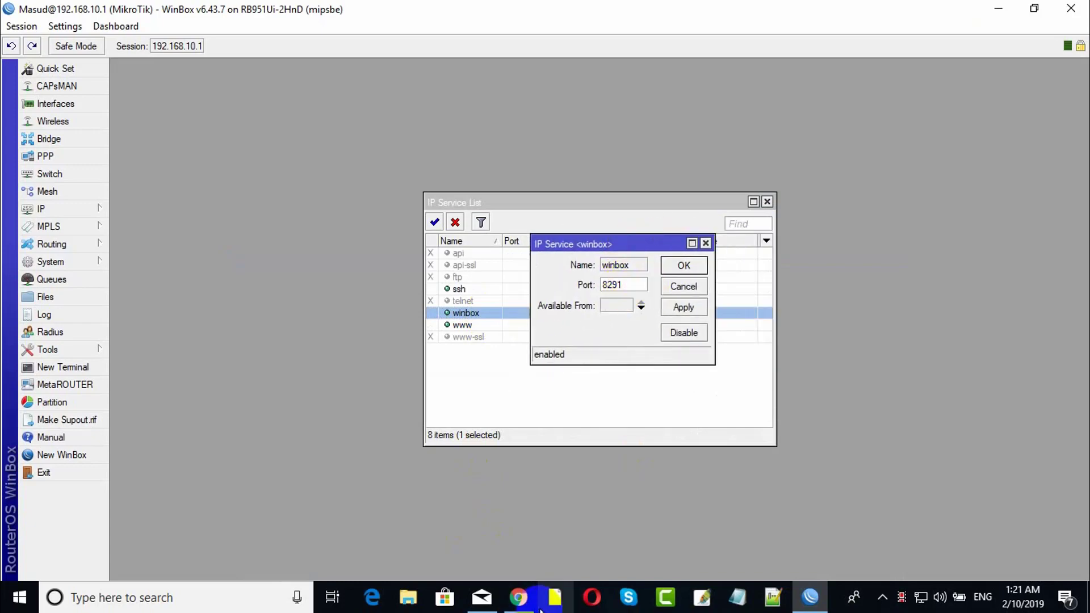
pyautogui.click(518, 597)
pyautogui.click(810, 597)
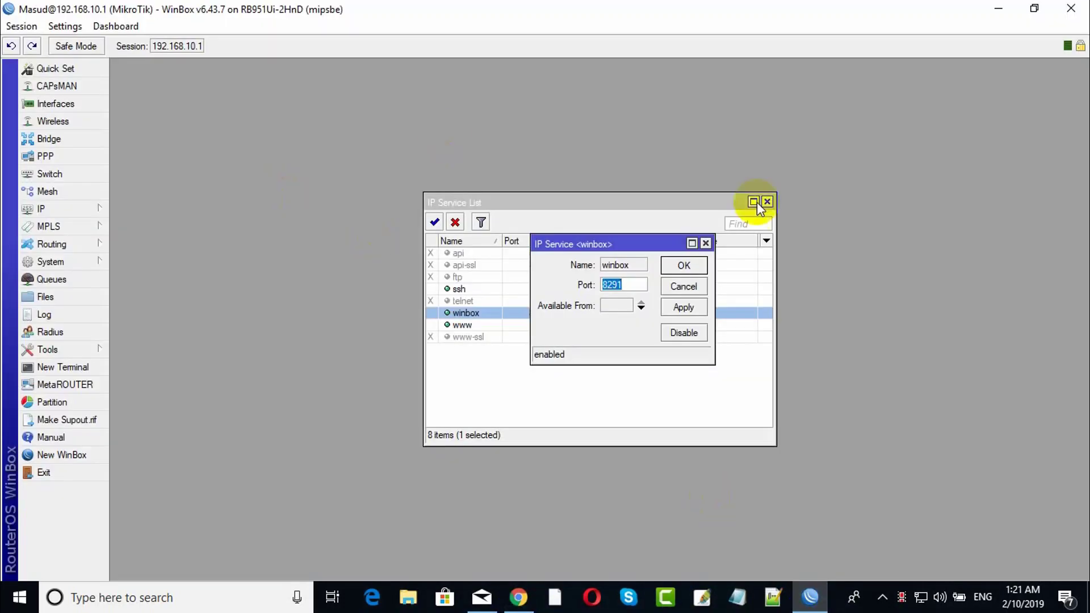
pyautogui.click(1009, 10)
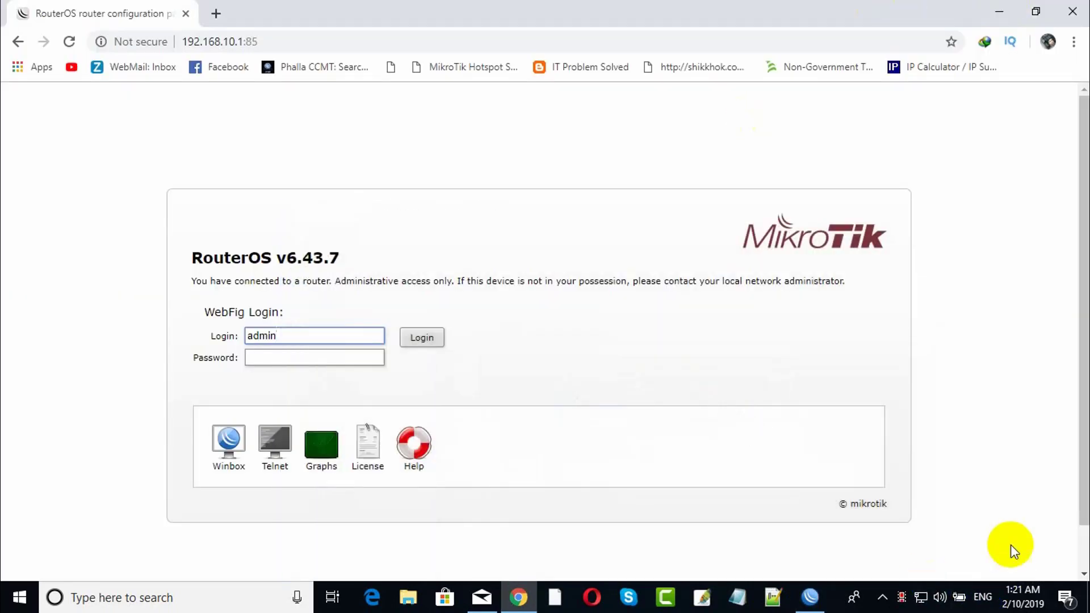
pyautogui.click(810, 597)
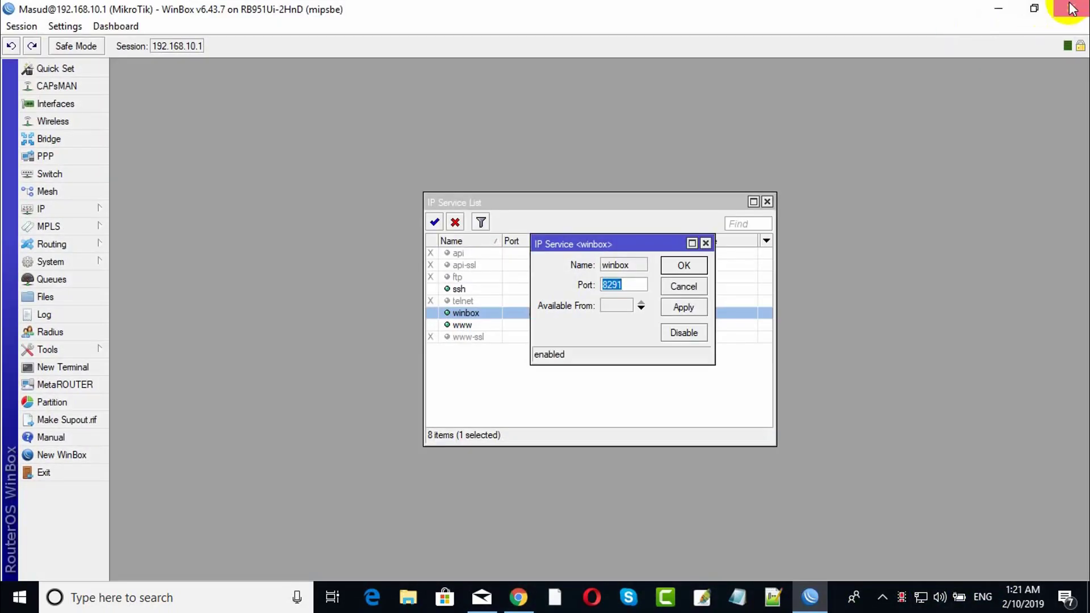
pyautogui.click(997, 17)
pyautogui.click(997, 11)
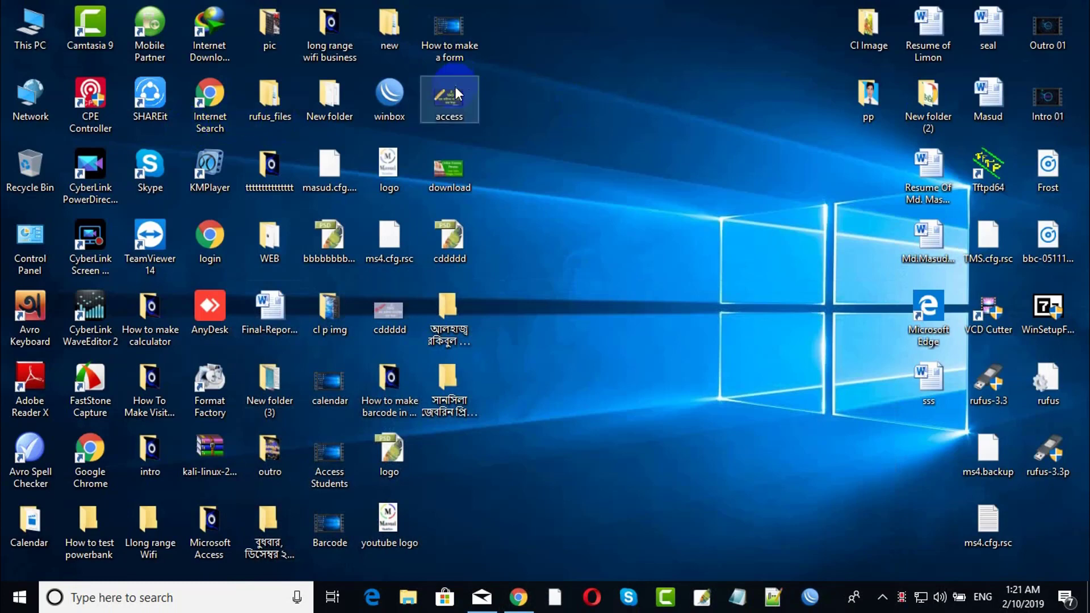
# Change the winbox service port from 8291 to 8229, apply and save.
pyautogui.doubleClick(408, 91)
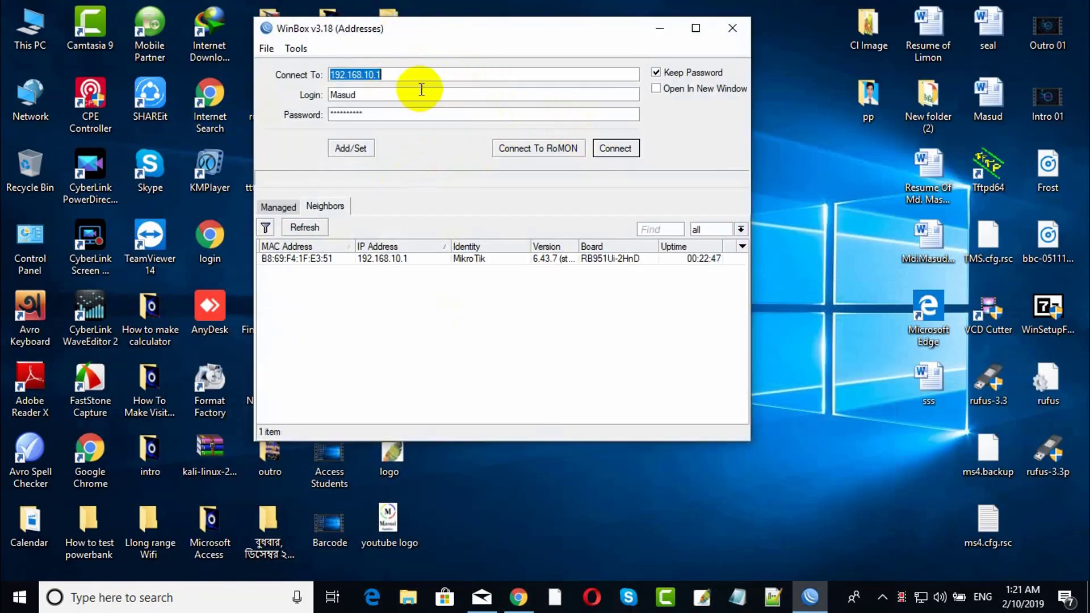
pyautogui.click(616, 149)
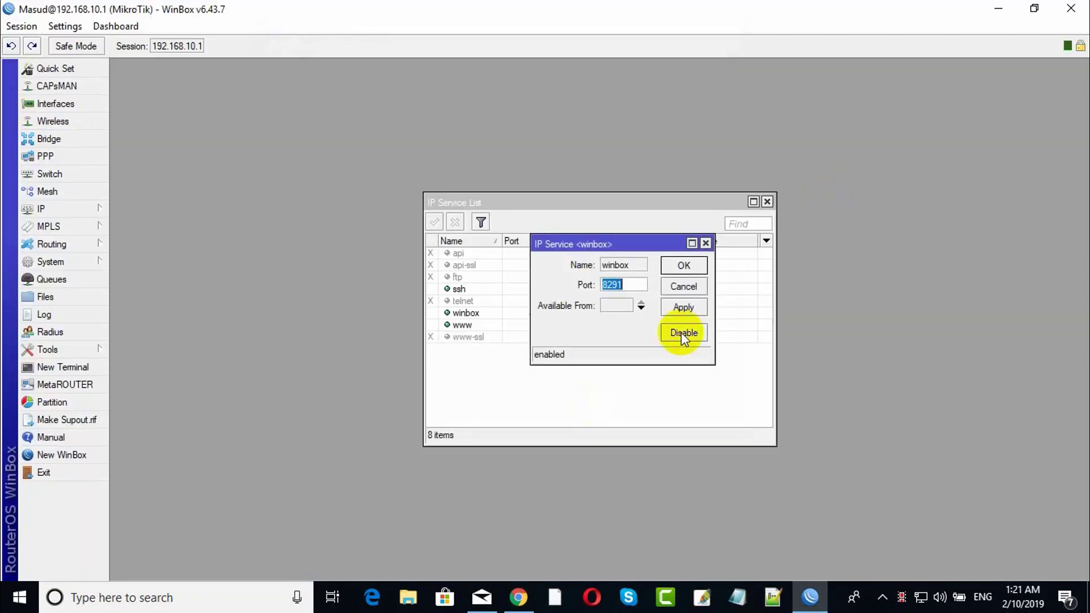
pyautogui.moveTo(621, 248); pyautogui.dragTo(626, 265)
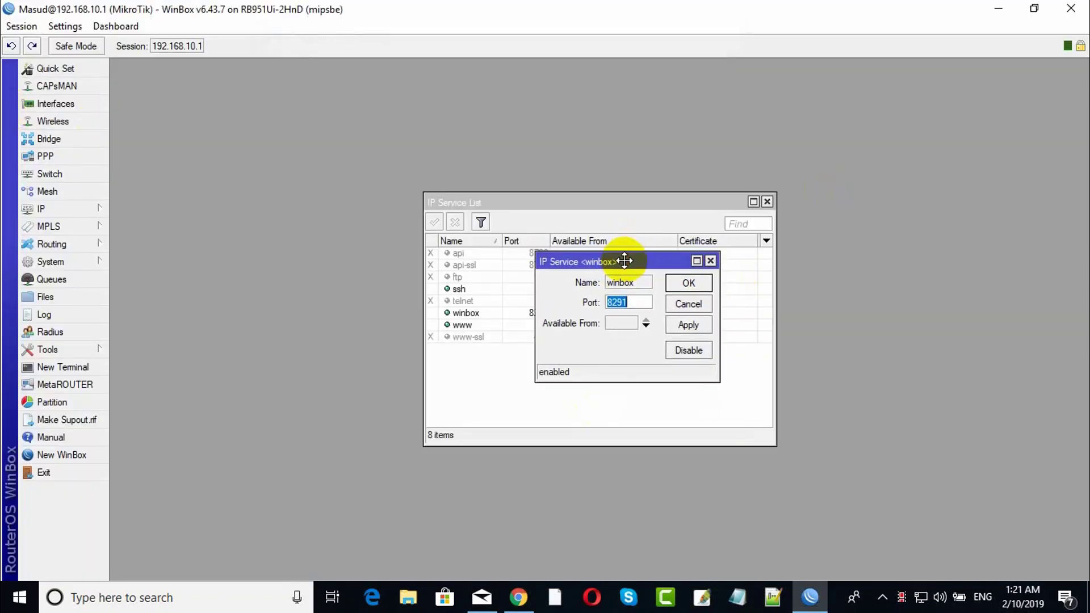
pyautogui.click(640, 302)
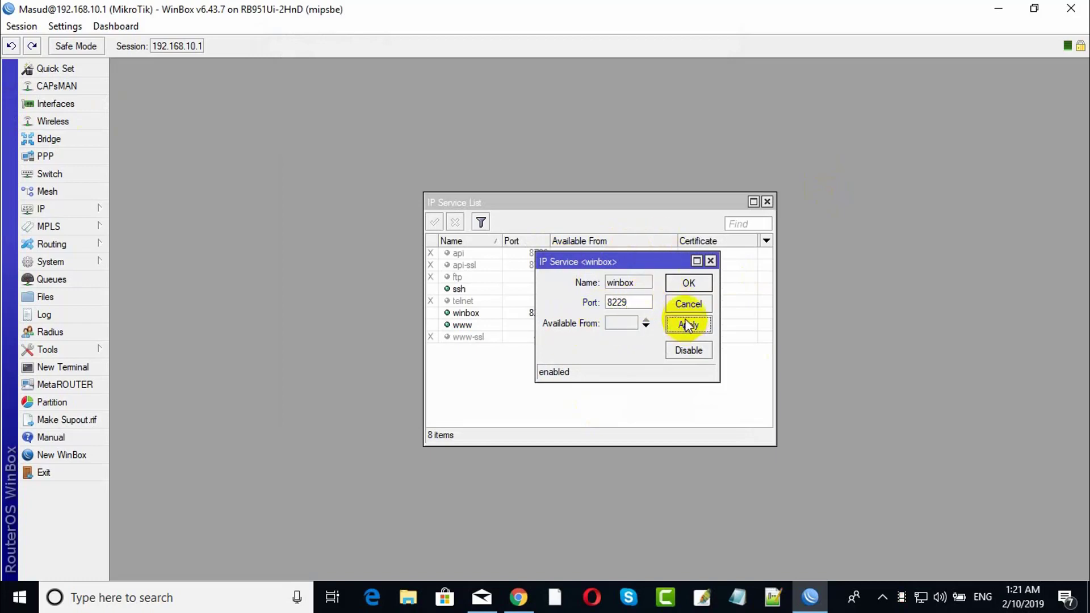
pyautogui.click(690, 283)
pyautogui.click(690, 286)
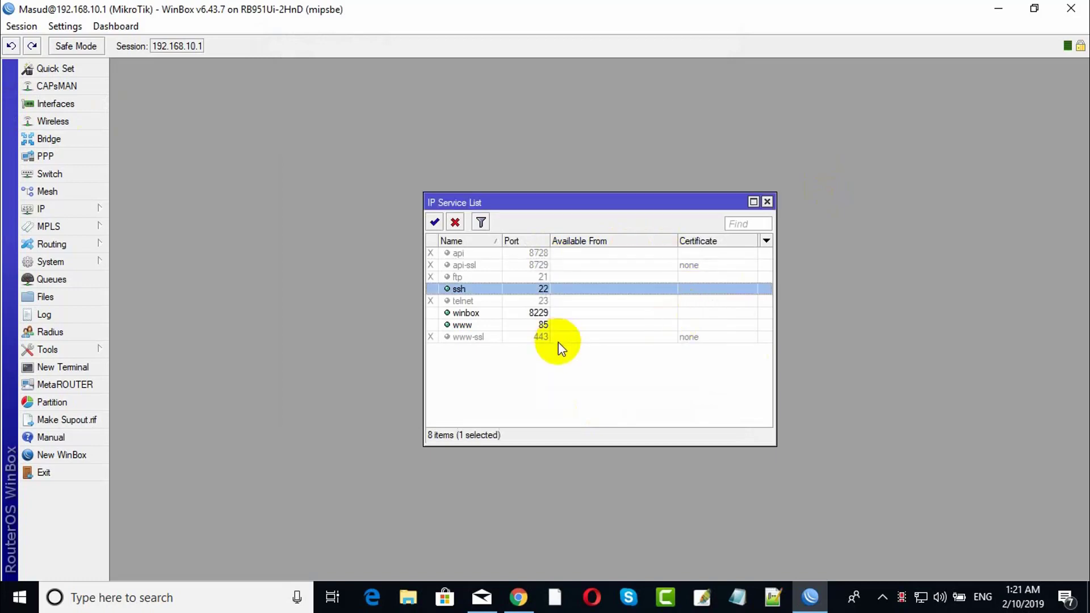
# Relaunch WinBox and connect to 192.168.10.1 on the default port, getting 'could not connect'.
pyautogui.click(999, 9)
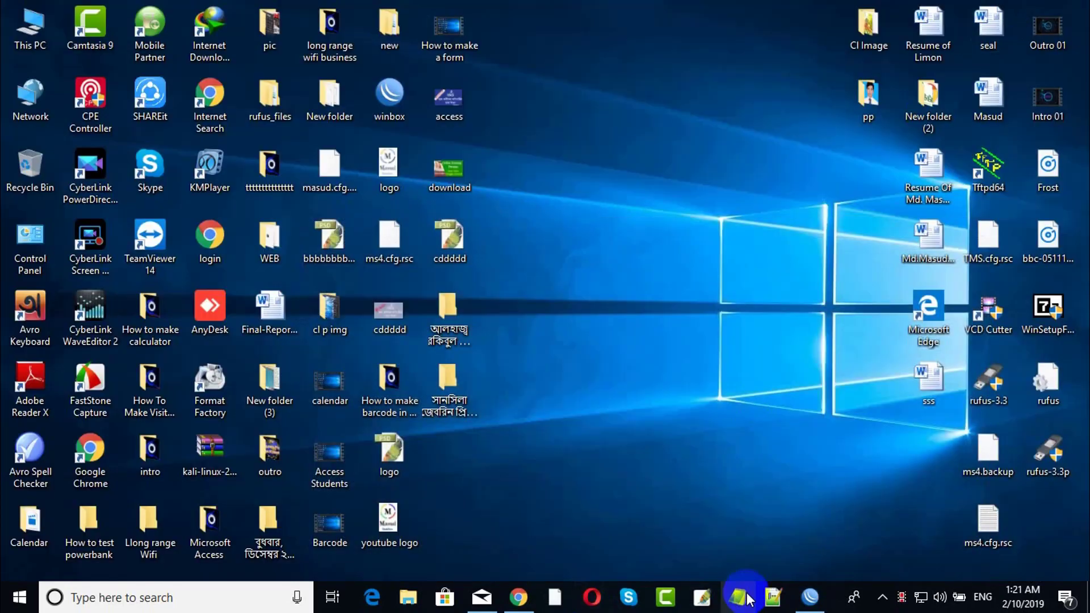
pyautogui.click(518, 597)
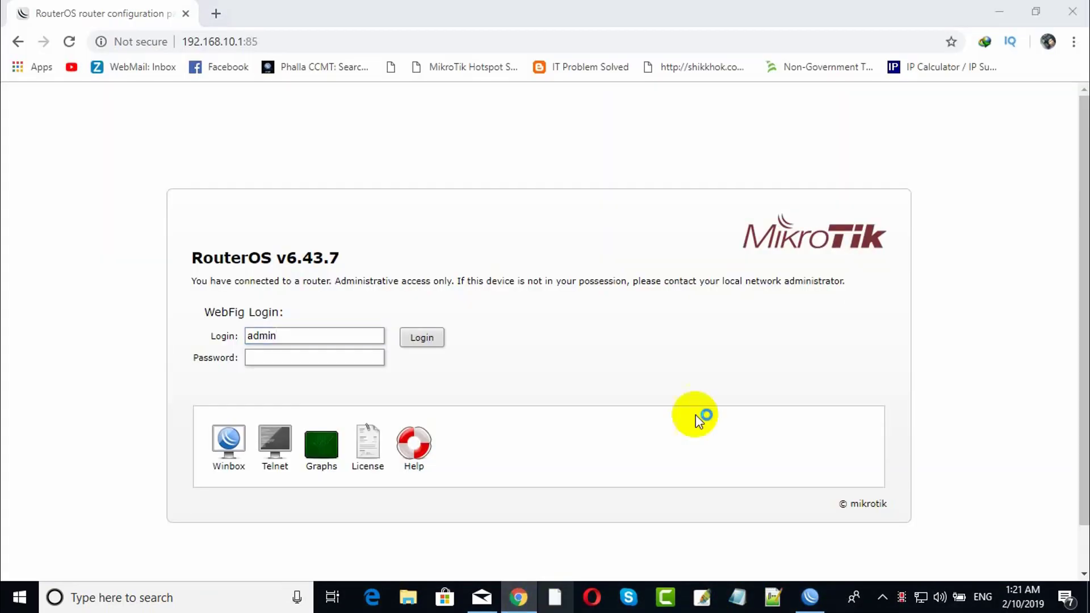
pyautogui.click(999, 9)
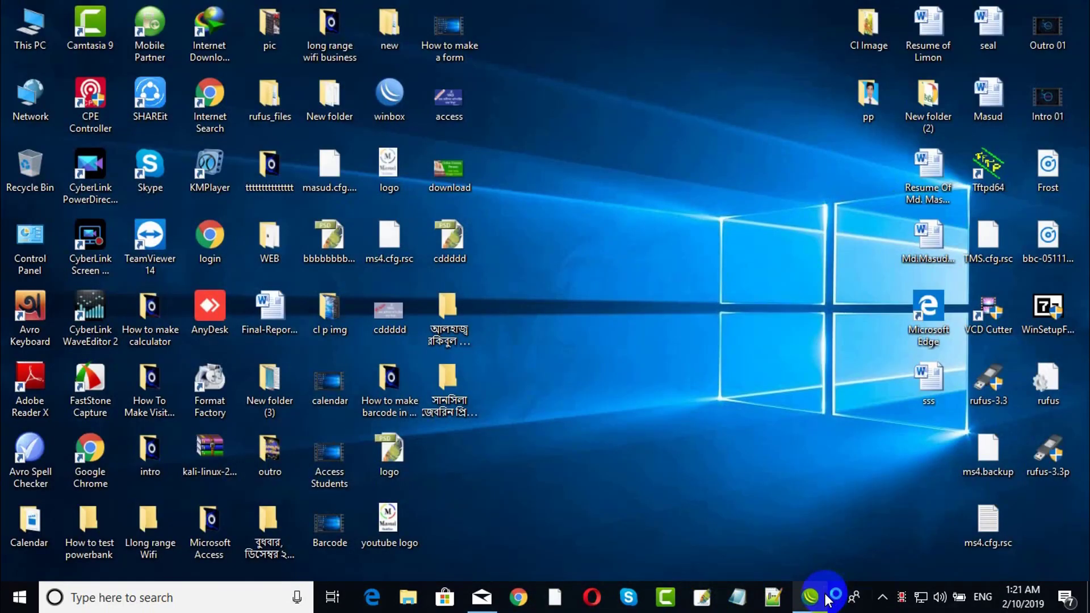
pyautogui.click(826, 598)
pyautogui.click(998, 9)
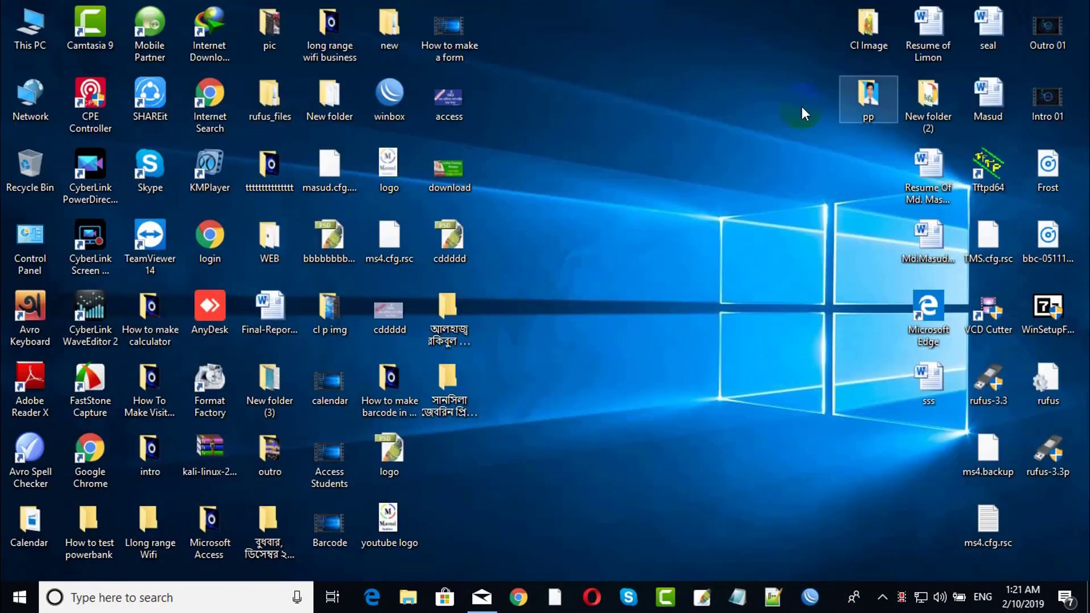
pyautogui.doubleClick(392, 94)
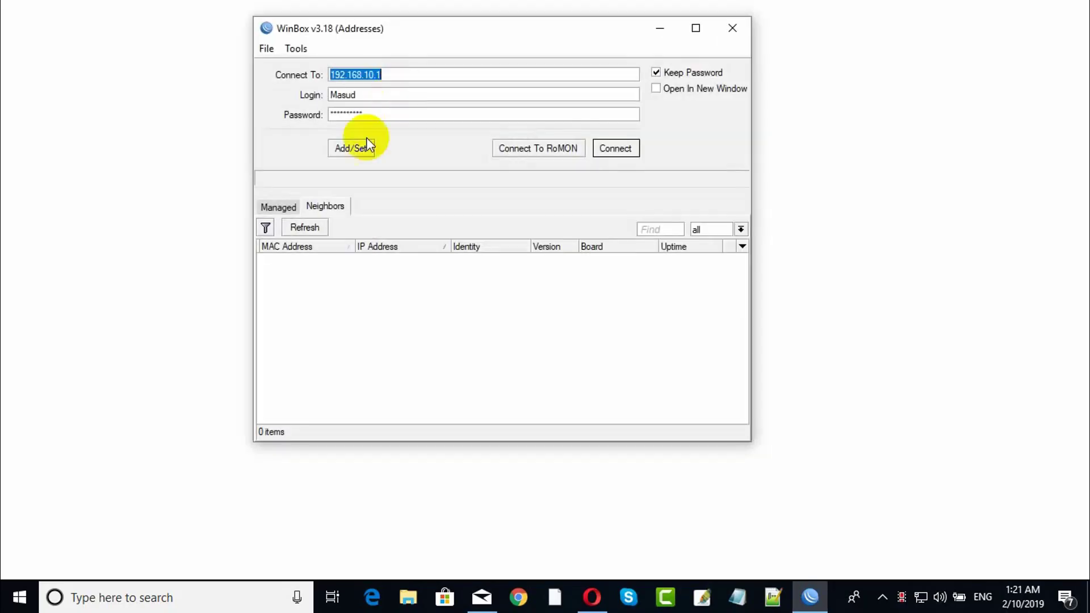
pyautogui.click(615, 149)
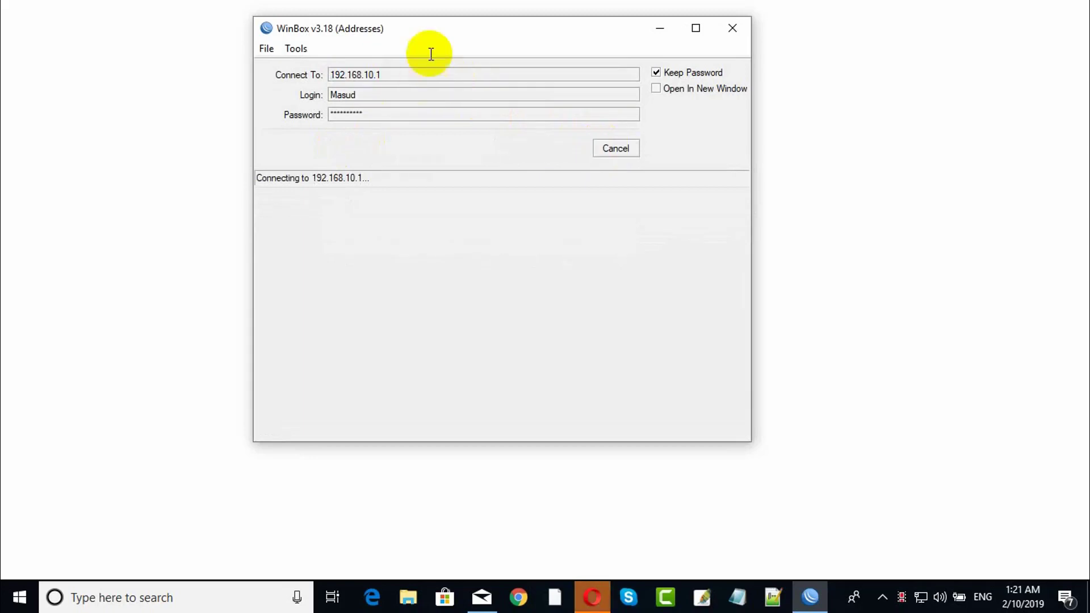
pyautogui.click(1038, 8)
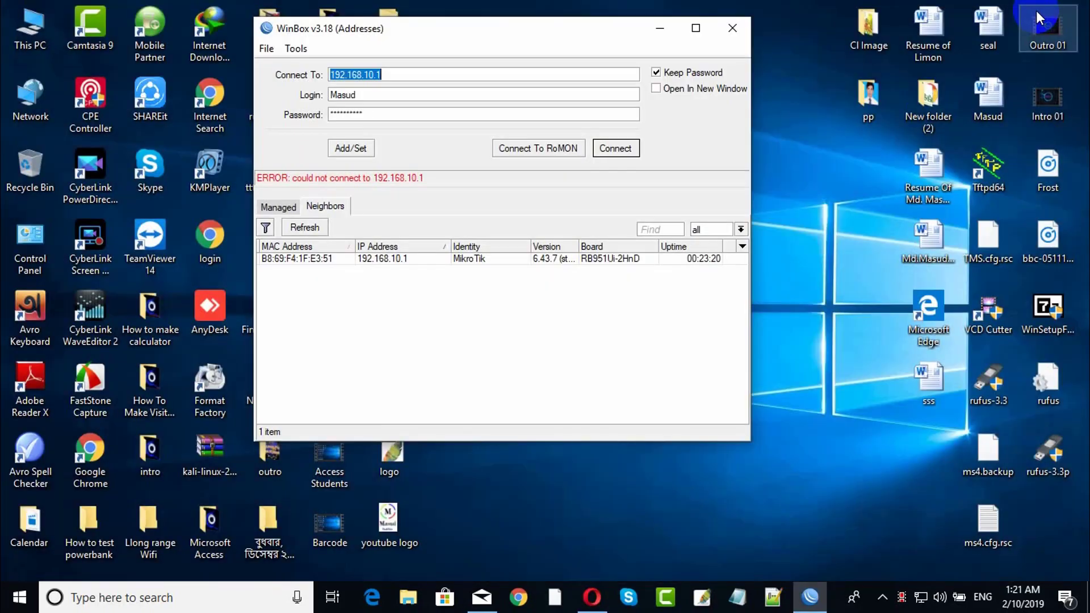
# Connect WinBox to 192.168.10.1:8229 and maximize the router session.
pyautogui.click(400, 75)
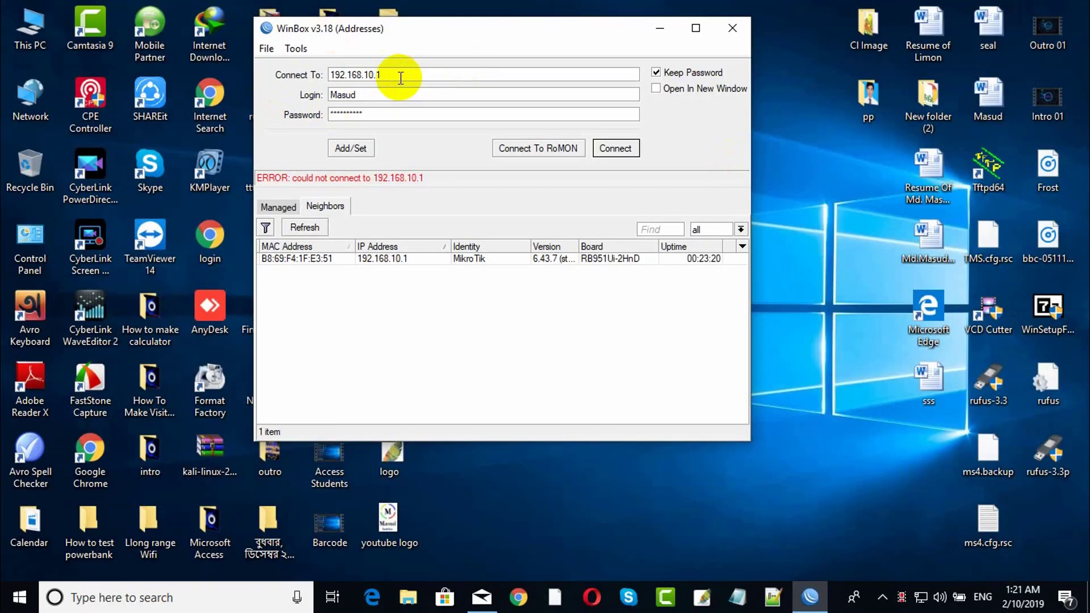
pyautogui.write(':8229')
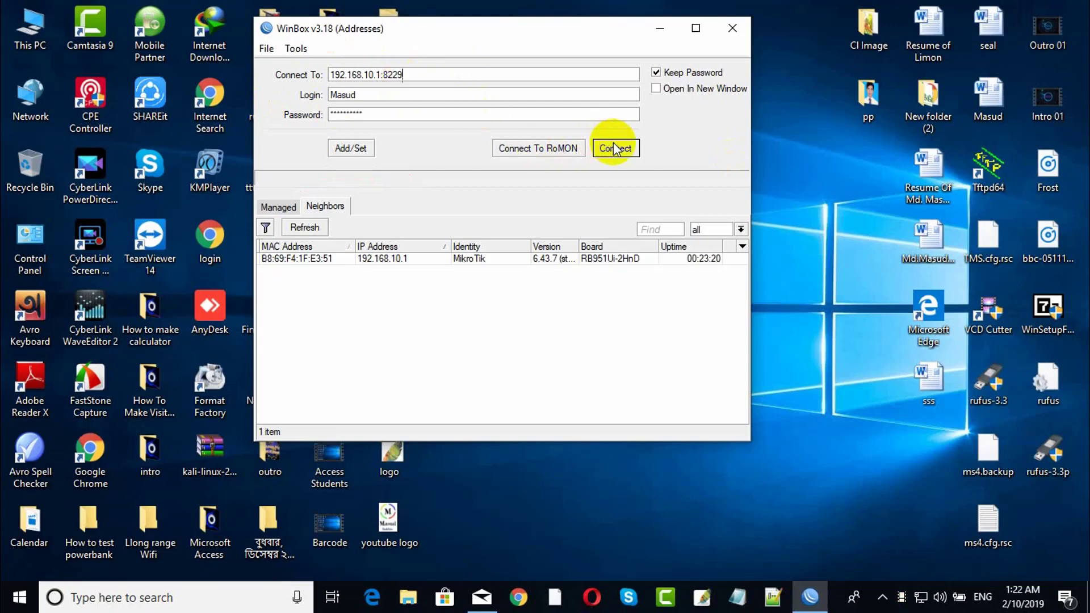
pyautogui.click(616, 148)
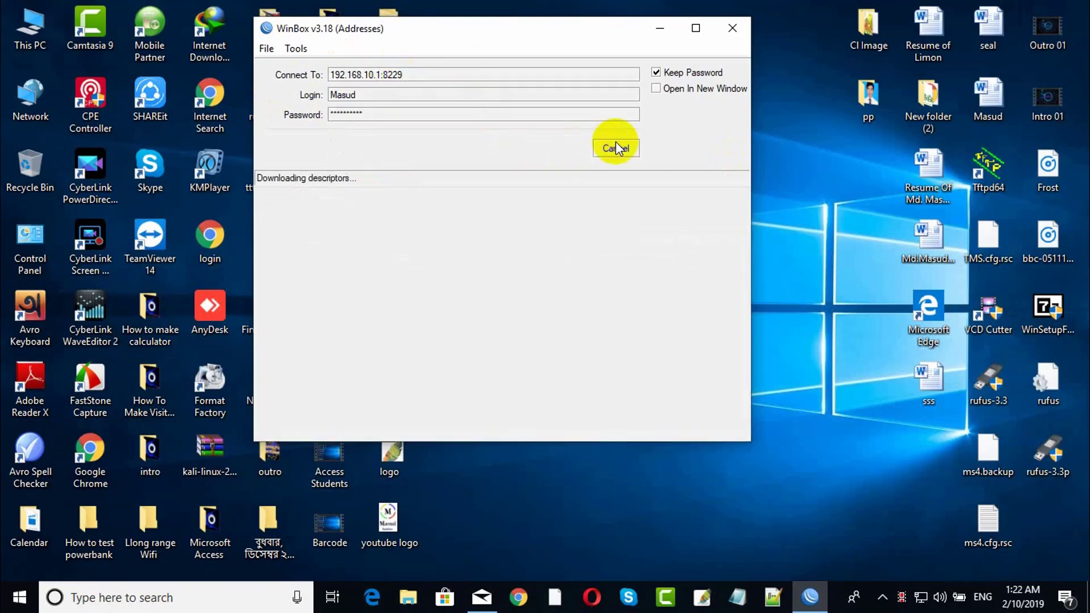
pyautogui.click(785, 28)
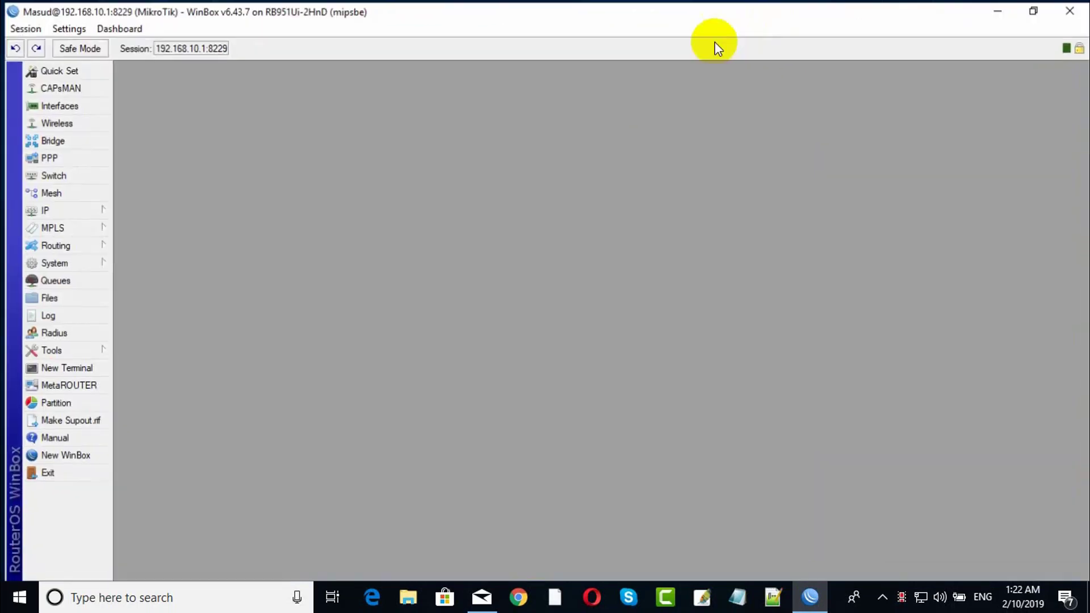
# View Wireless and Interfaces, then IP > Services with ssh selected, confirming winbox on 8229.
pyautogui.click(57, 122)
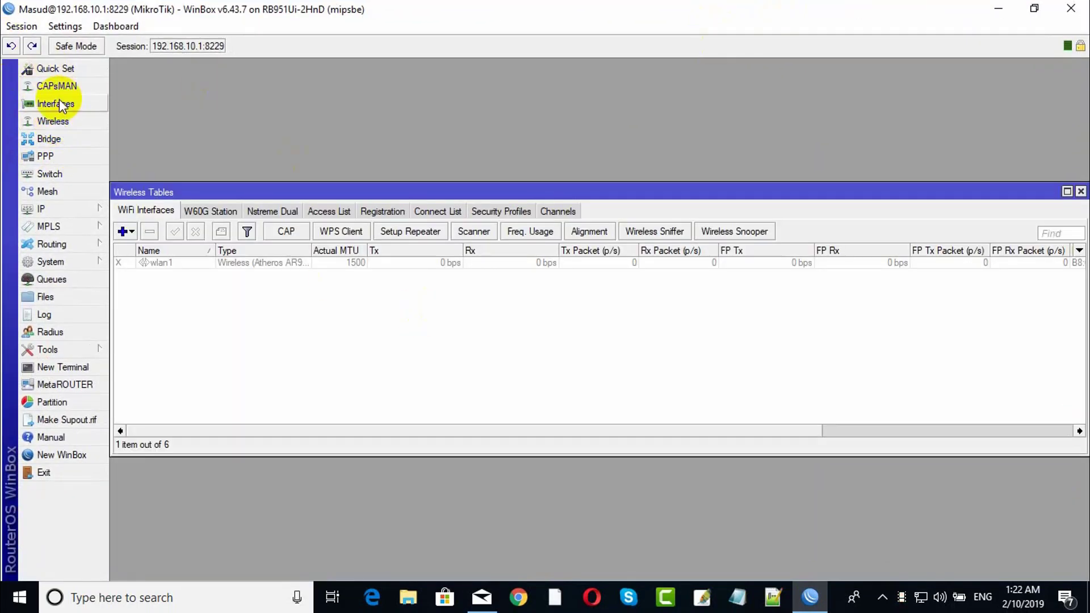
pyautogui.click(55, 104)
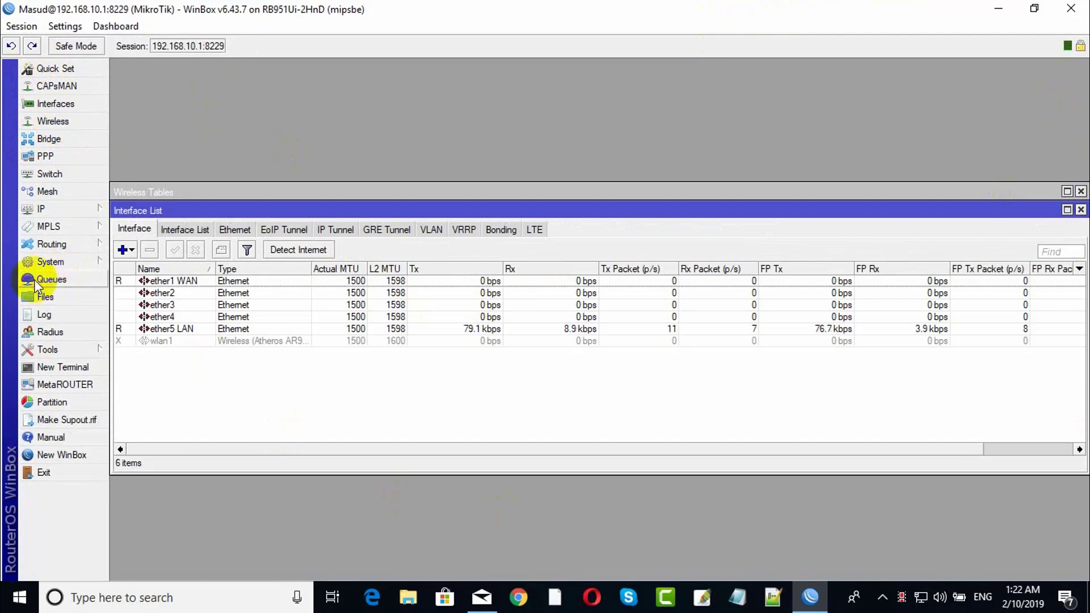
pyautogui.click(65, 211)
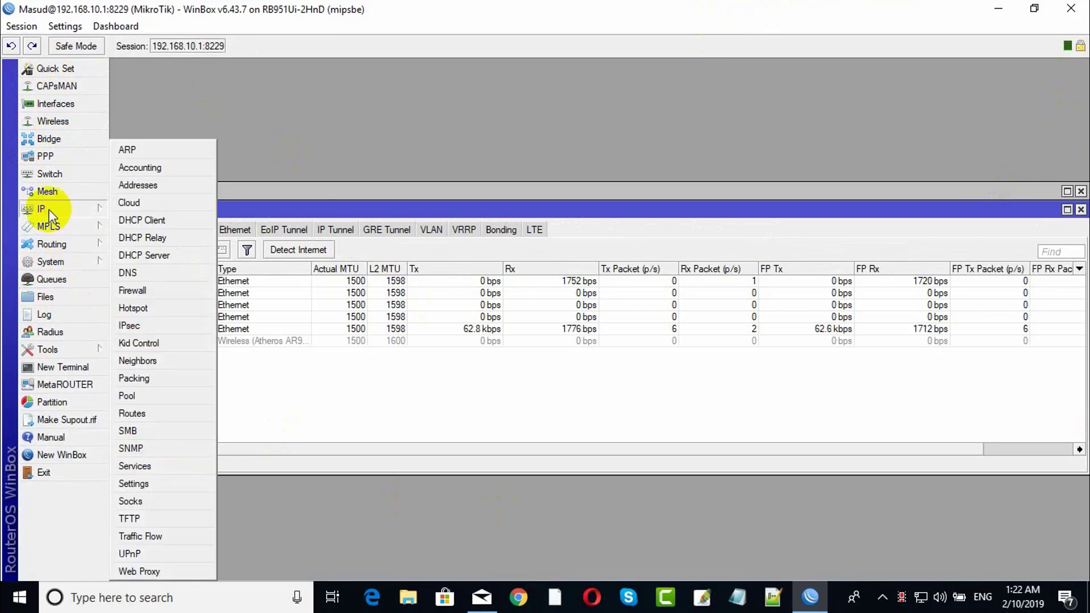
pyautogui.click(151, 468)
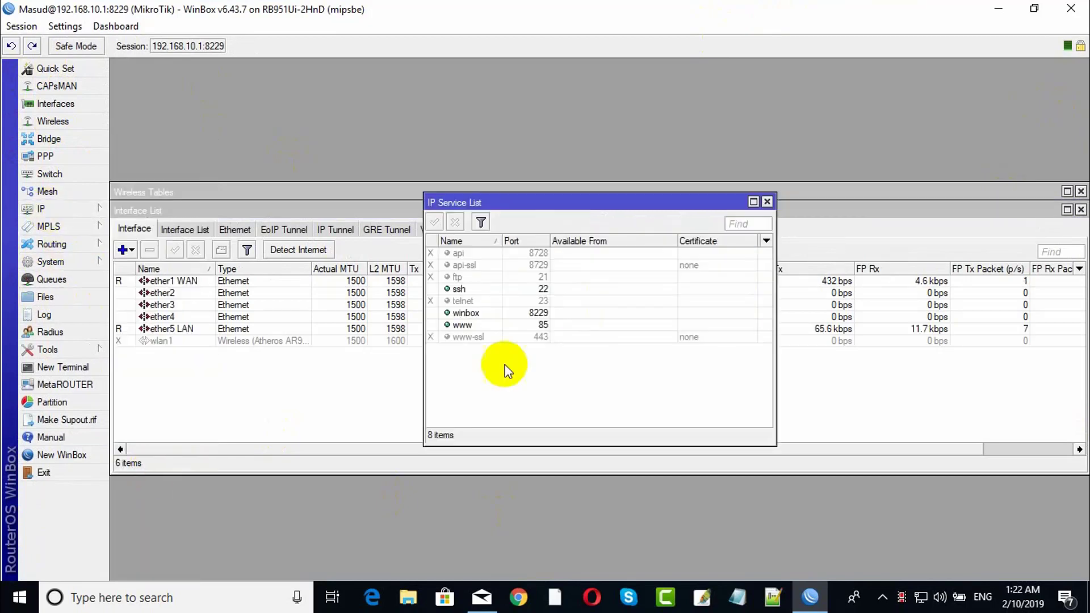
pyautogui.click(478, 293)
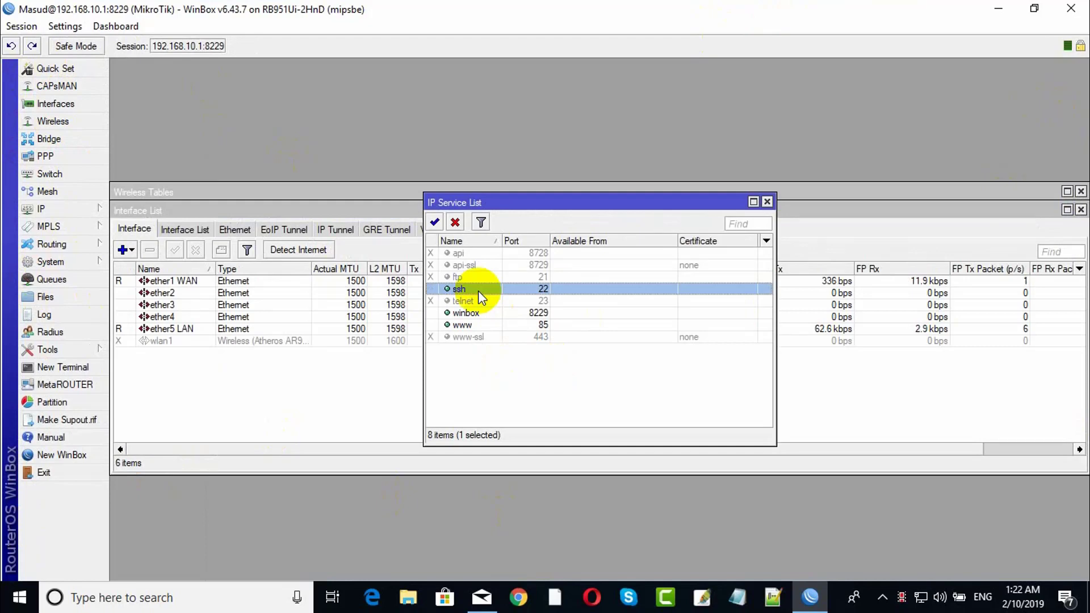
# Launch PuTTY and open an SSH connection to 192.168.10.1 on port 22.
pyautogui.click(18, 597)
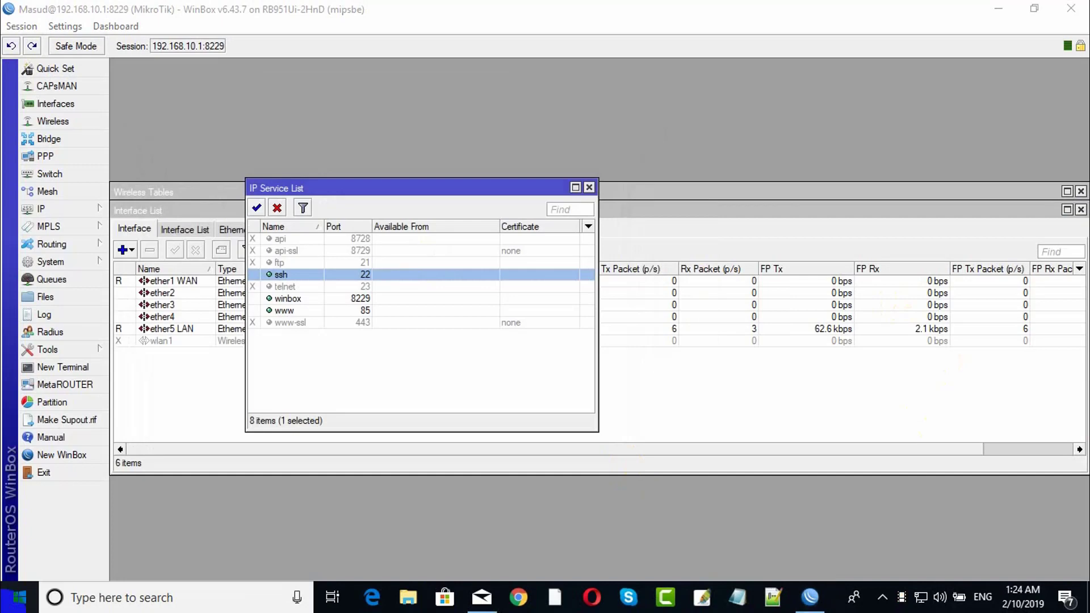
pyautogui.click(19, 597)
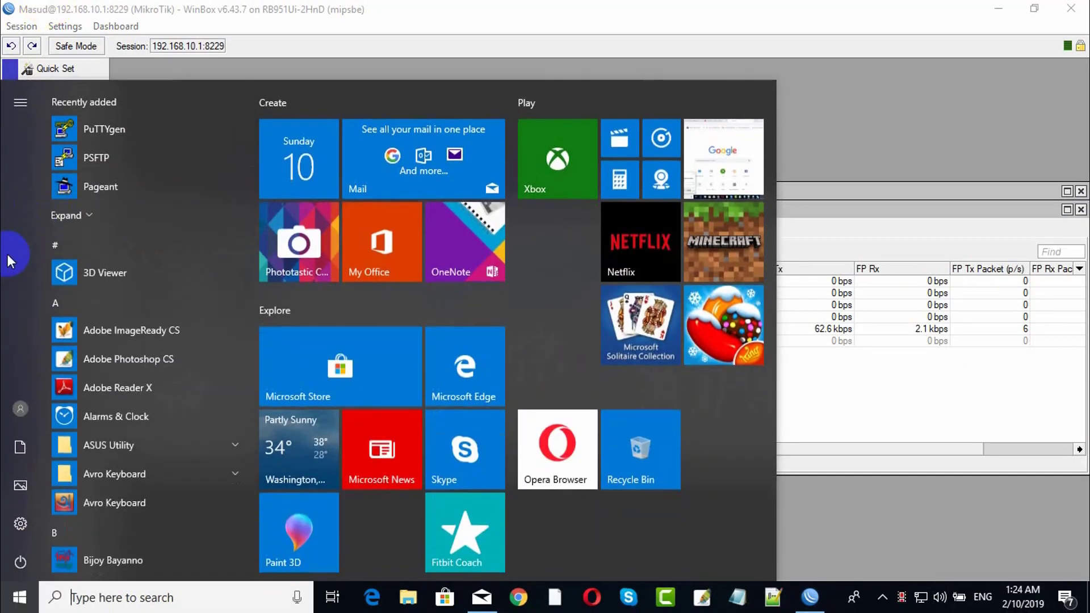
pyautogui.click(83, 210)
pyautogui.click(110, 220)
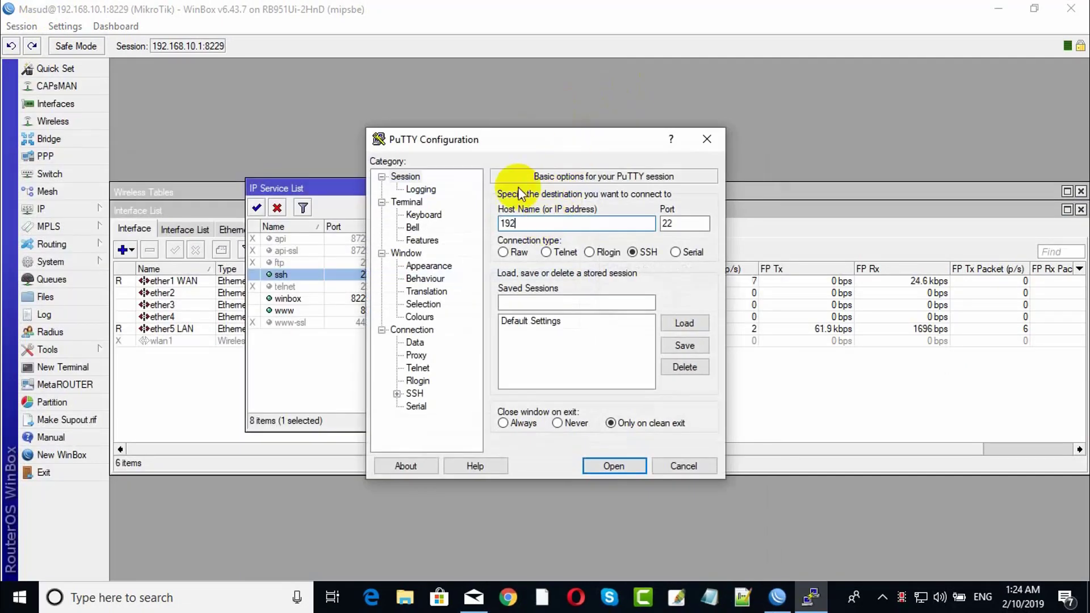
pyautogui.write('192.168.10.1')
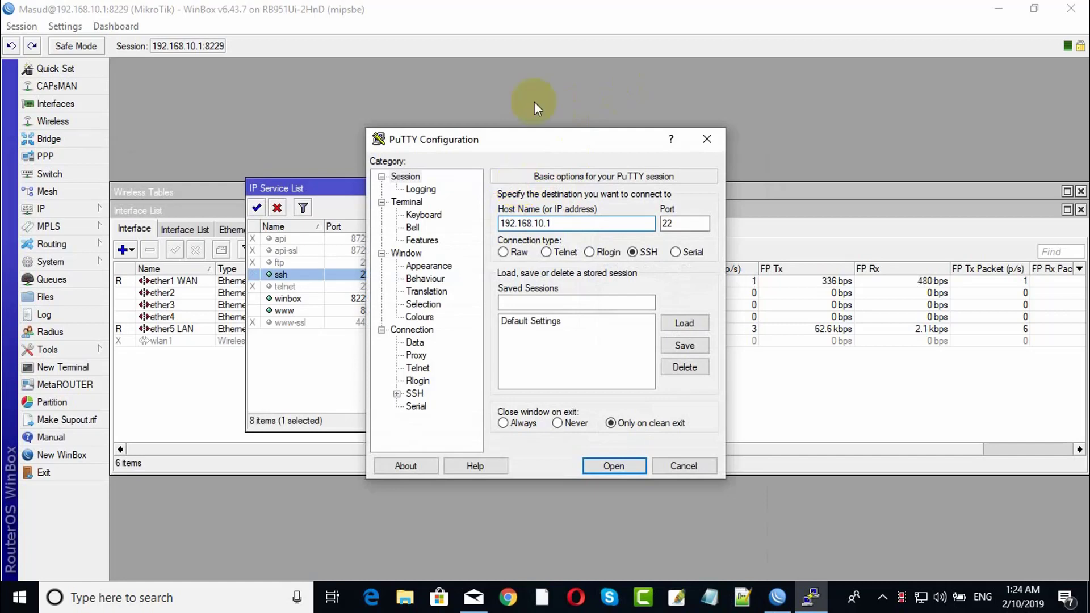
pyautogui.click(609, 463)
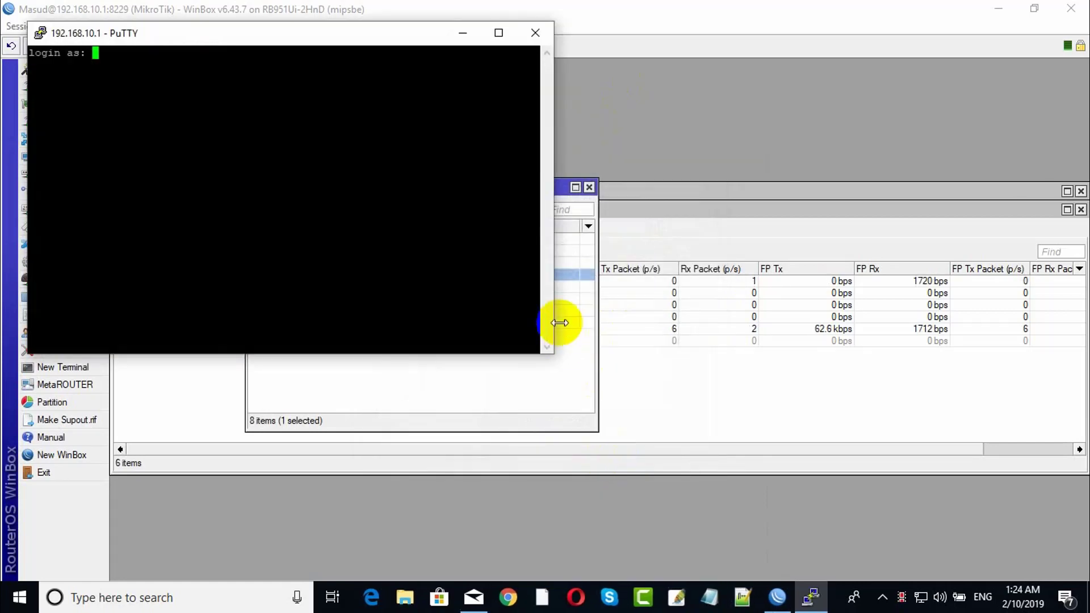
# Log in with the account's user name and password and review the login-failure log.
pyautogui.write('Masud')
pyautogui.press('Return')
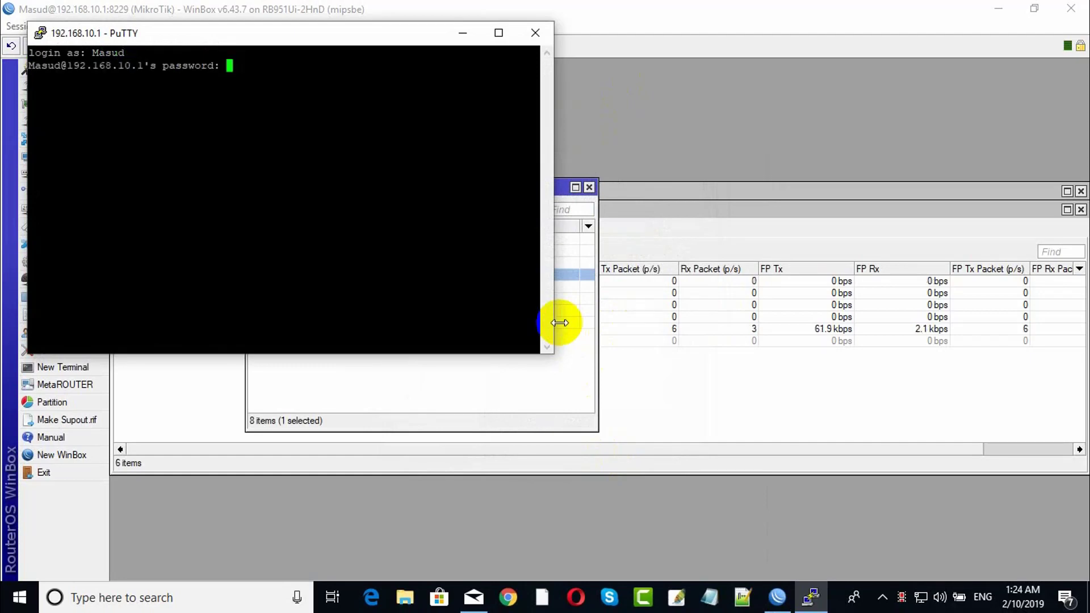
pyautogui.press('Return')
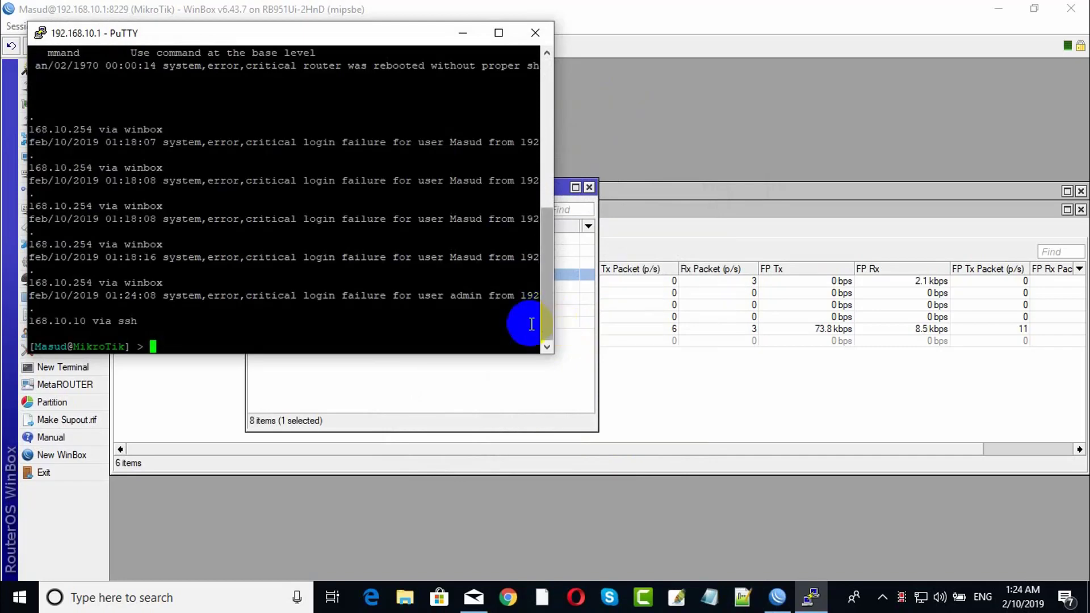
pyautogui.scroll(9, 328, 231)
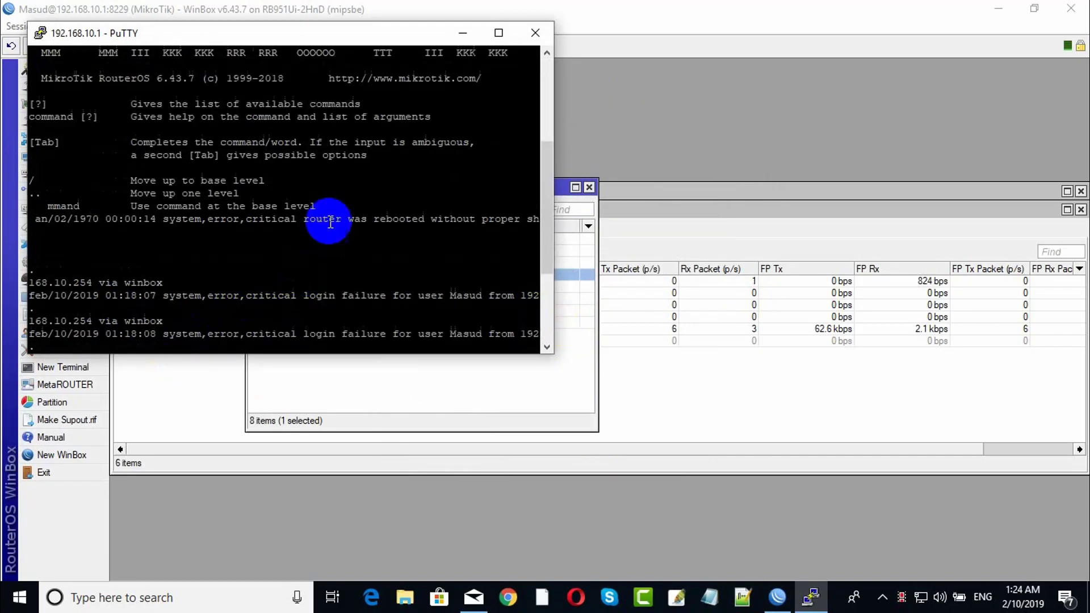
pyautogui.moveTo(423, 32); pyautogui.dragTo(639, 83)
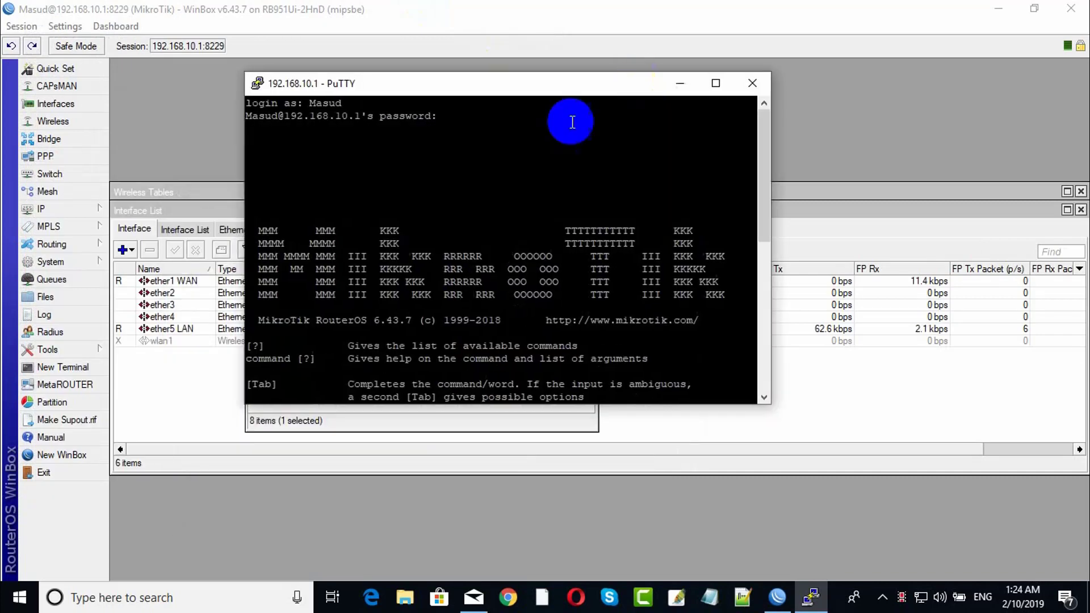
pyautogui.scroll(-9, 475, 275)
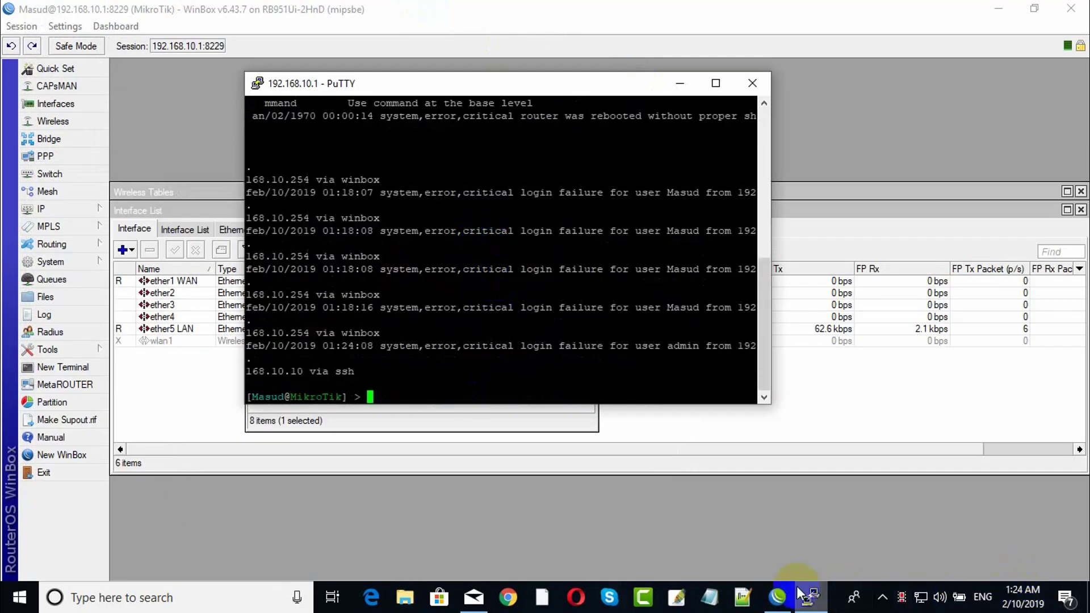
pyautogui.click(777, 597)
# Change the ssh service port from 22 to 223 and return to the PuTTY session.
pyautogui.doubleClick(362, 275)
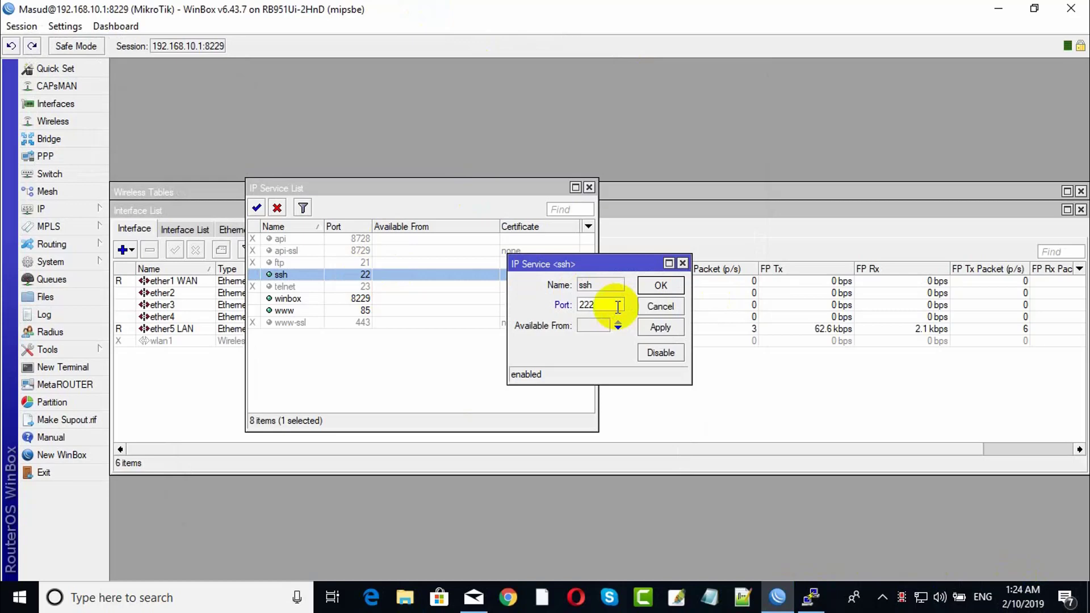
pyautogui.write('3')
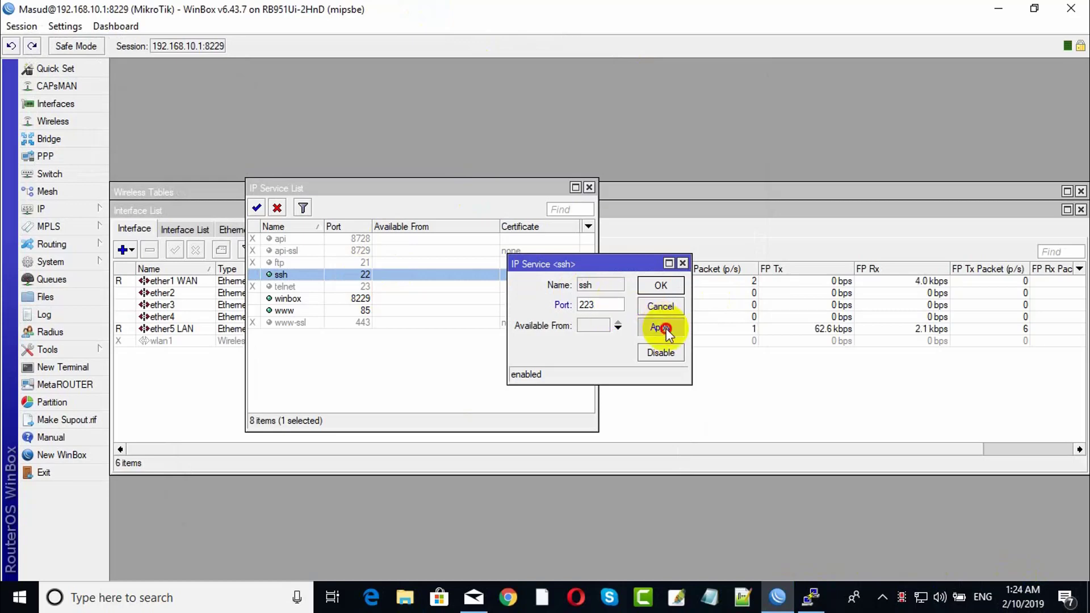
pyautogui.click(661, 283)
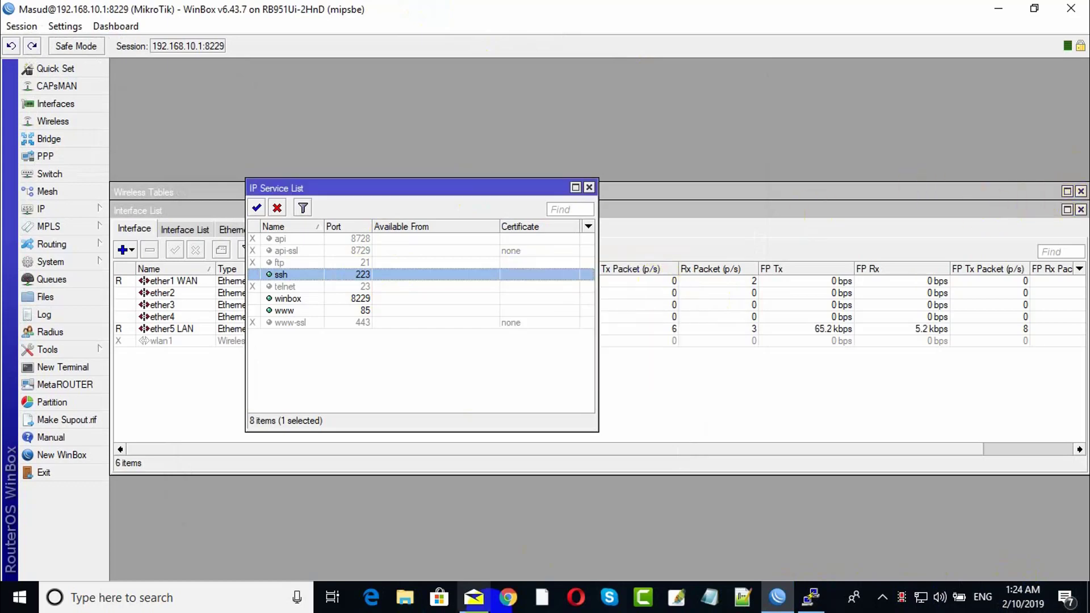
pyautogui.click(810, 596)
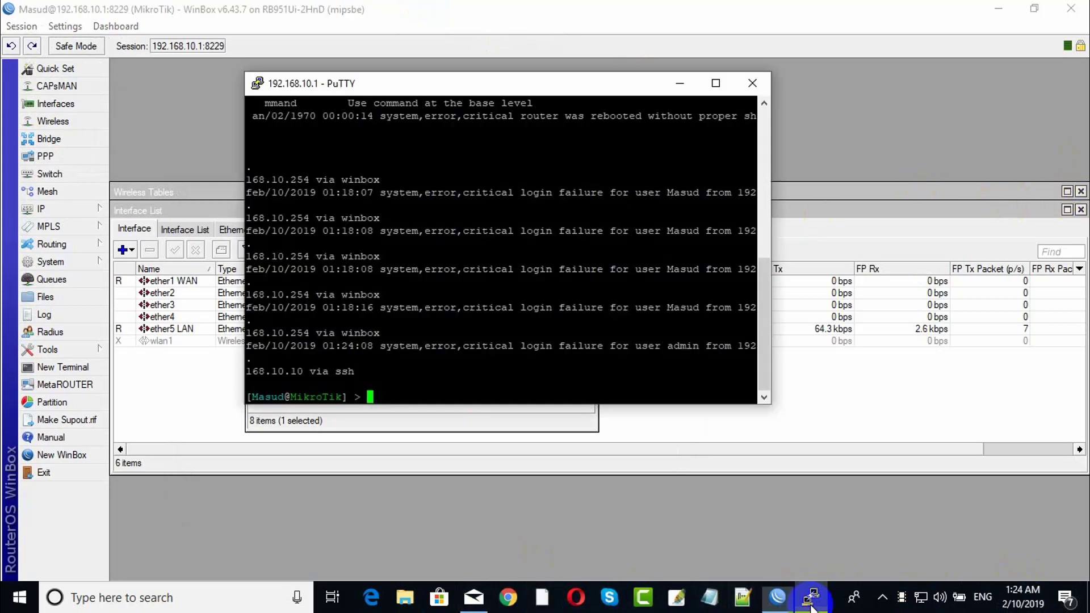
# Close the current SSH session and relaunch PuTTY from the Start menu.
pyautogui.click(752, 83)
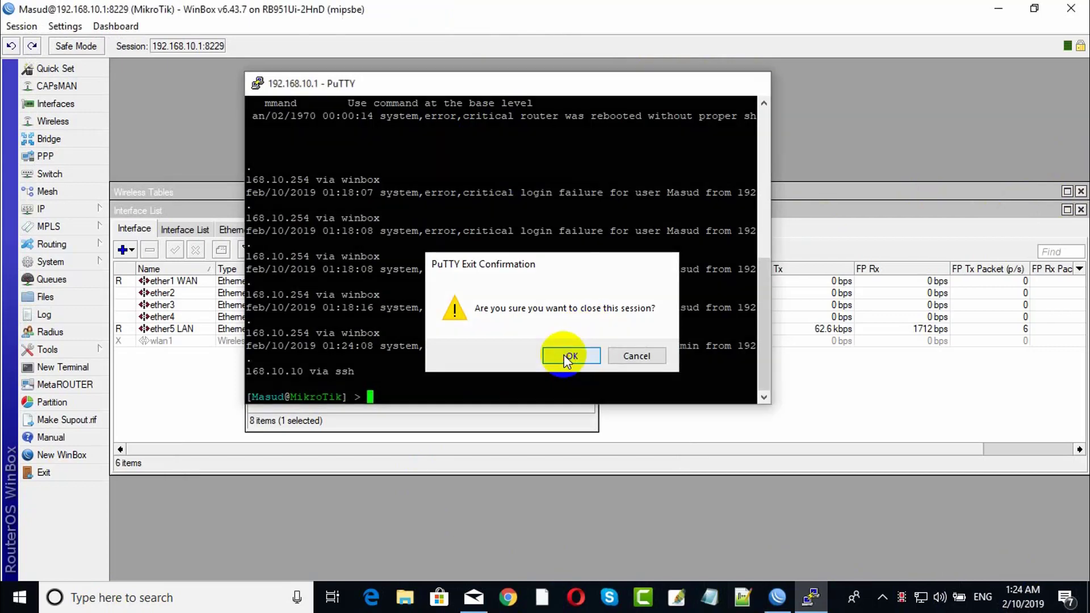
pyautogui.click(567, 355)
pyautogui.click(20, 597)
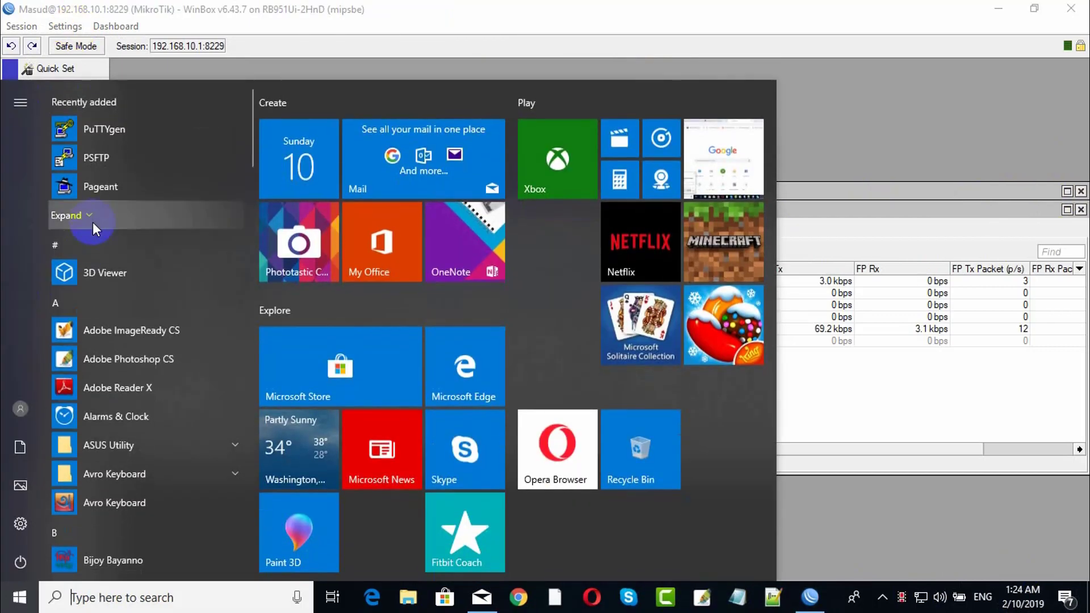
pyautogui.click(100, 182)
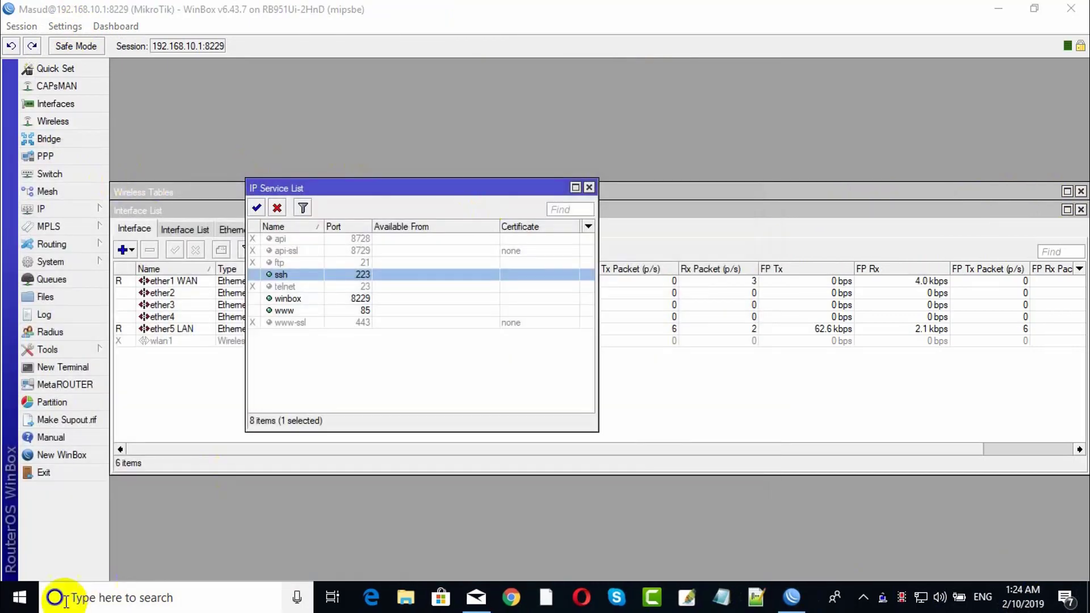
pyautogui.click(19, 597)
pyautogui.click(93, 217)
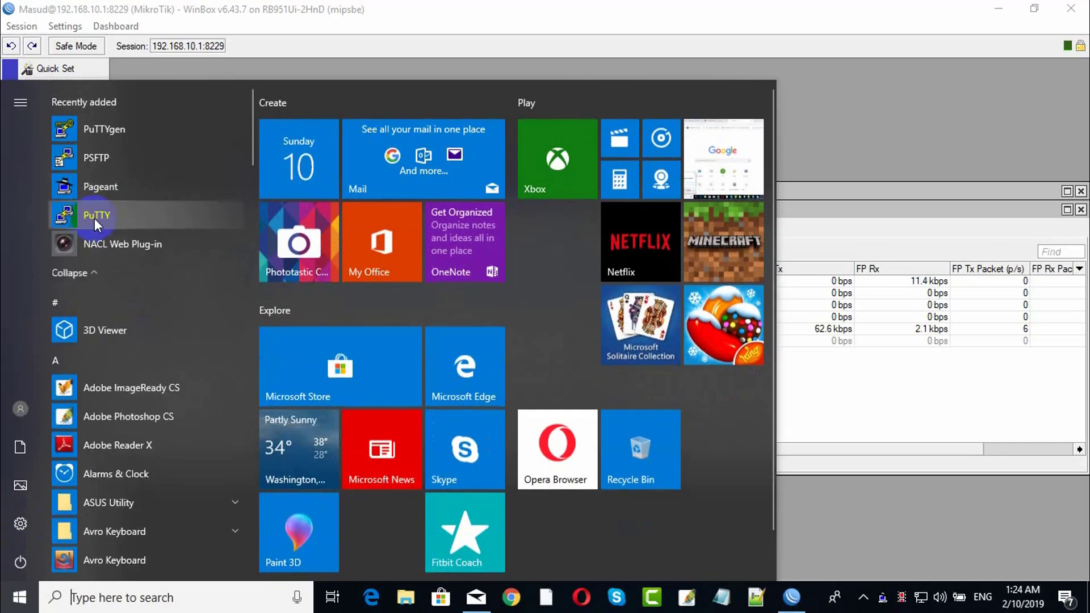
pyautogui.click(94, 215)
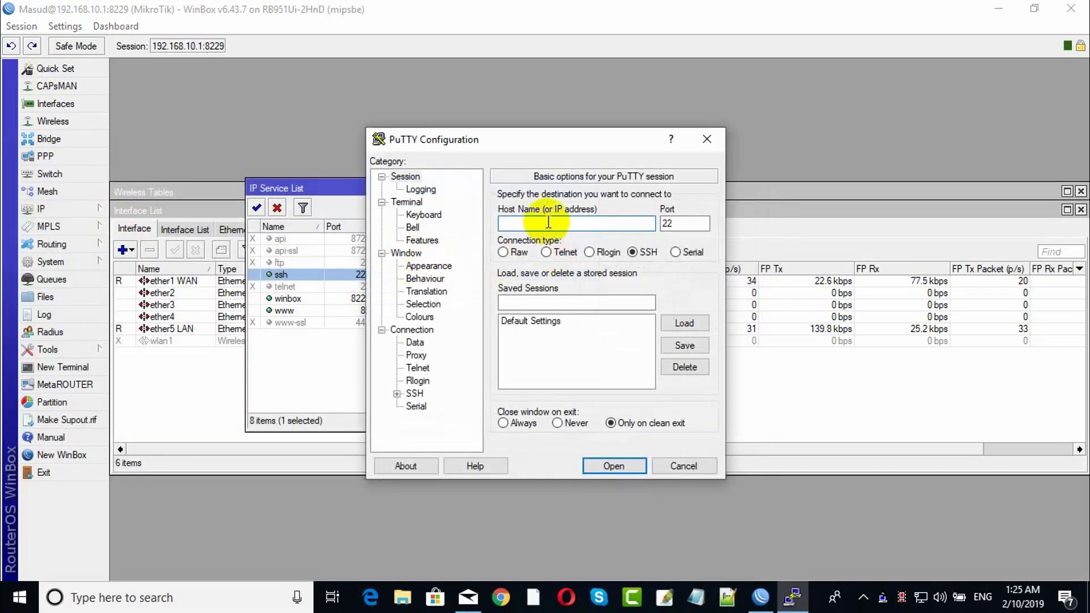
# Try SSH to 192.168.10.1 on port 22, dismiss the connection-refused error, and close PuTTY.
pyautogui.click(548, 223)
pyautogui.write('192')
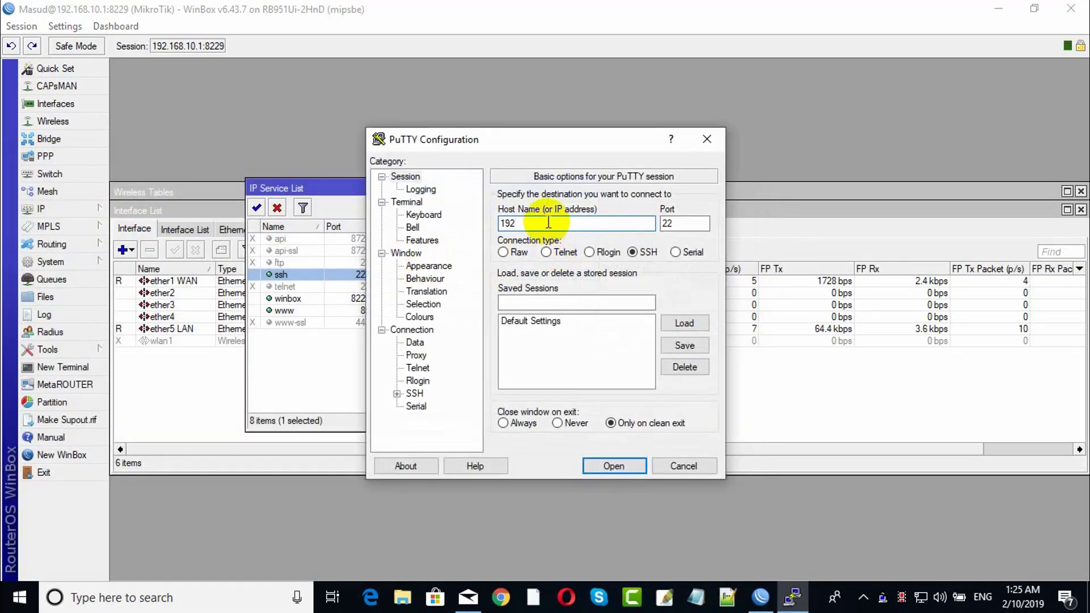
pyautogui.write('.168.10.')
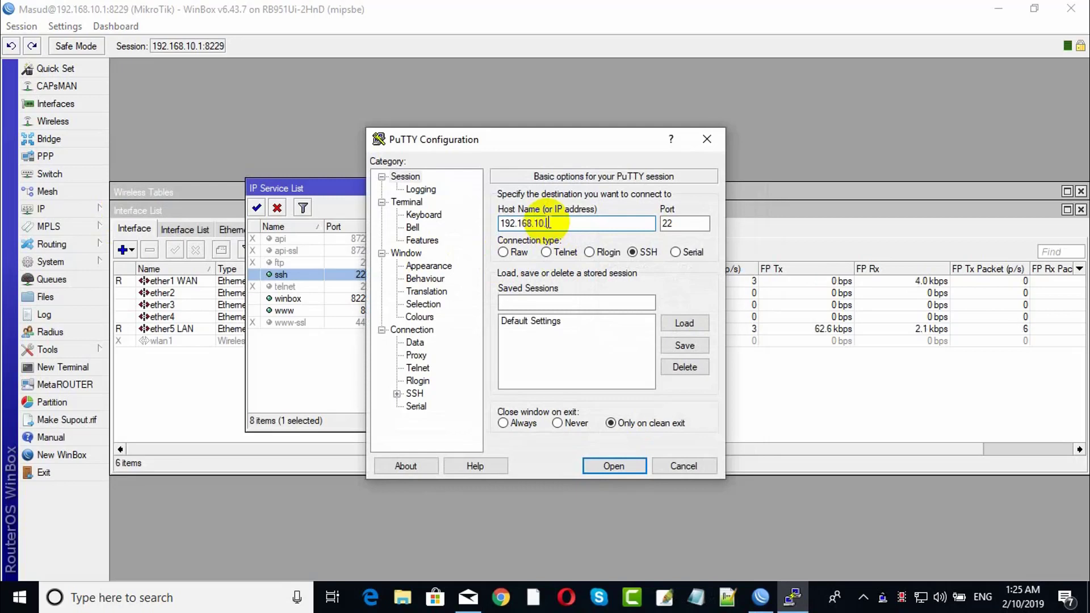
pyautogui.write('1')
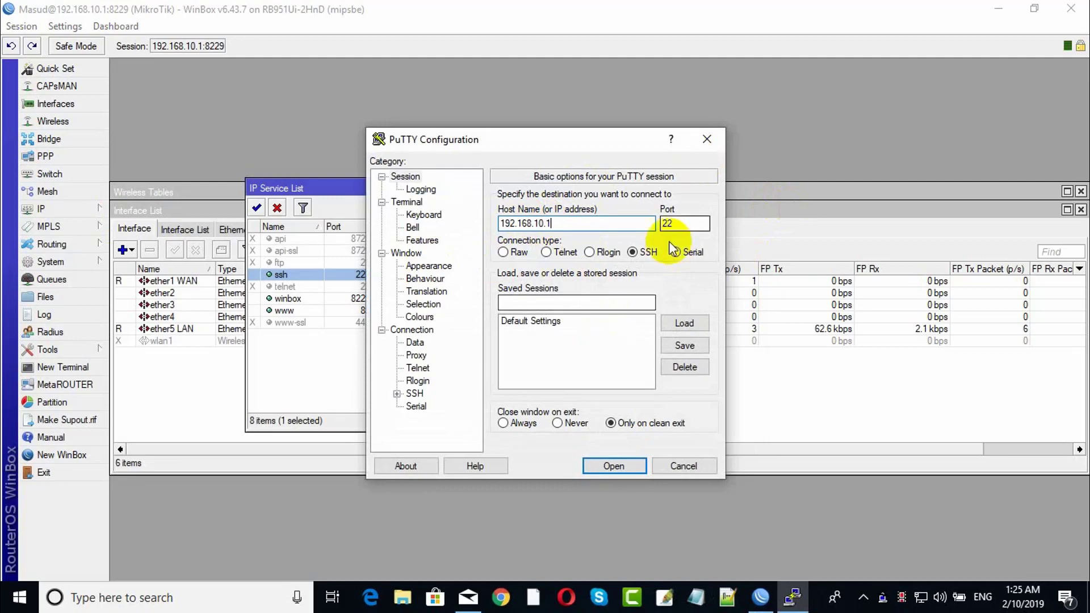
pyautogui.click(617, 465)
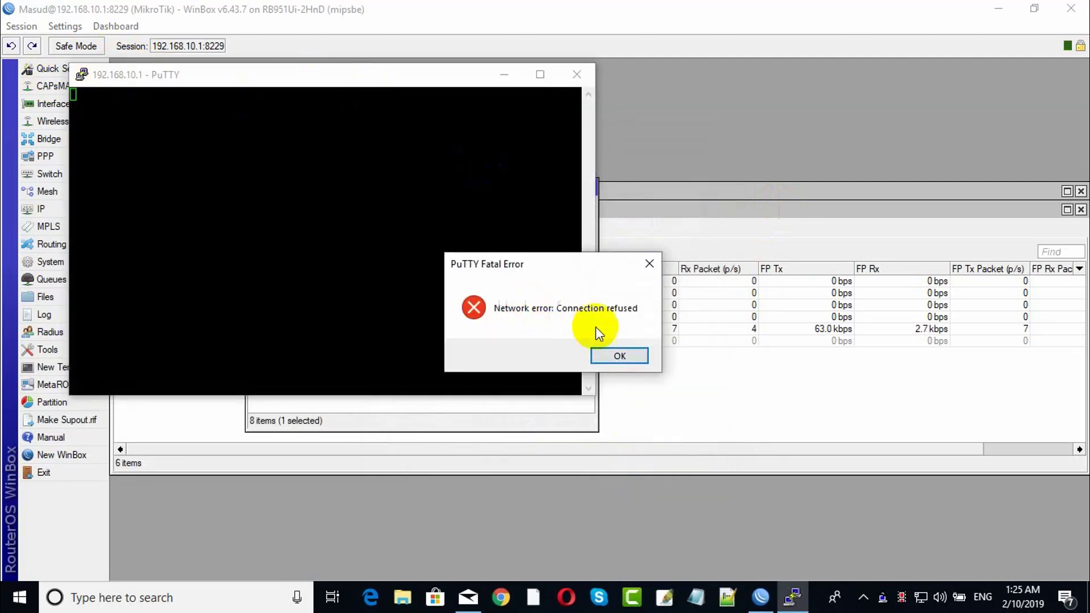
pyautogui.click(614, 356)
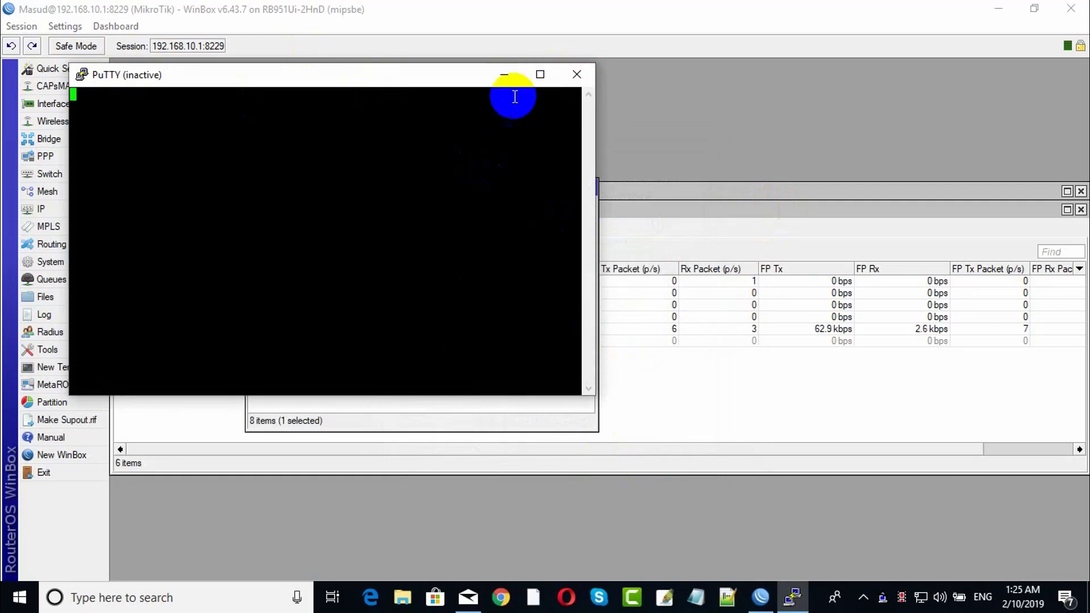
pyautogui.click(577, 74)
# Relaunch PuTTY and enter the host address 192.168.10.1.
pyautogui.click(19, 597)
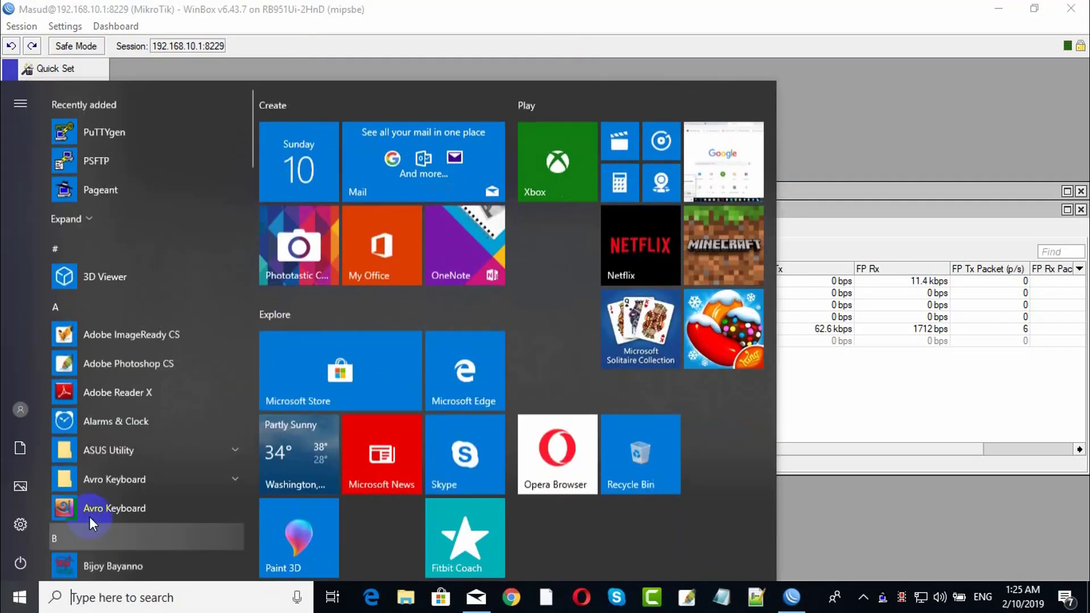
pyautogui.click(91, 216)
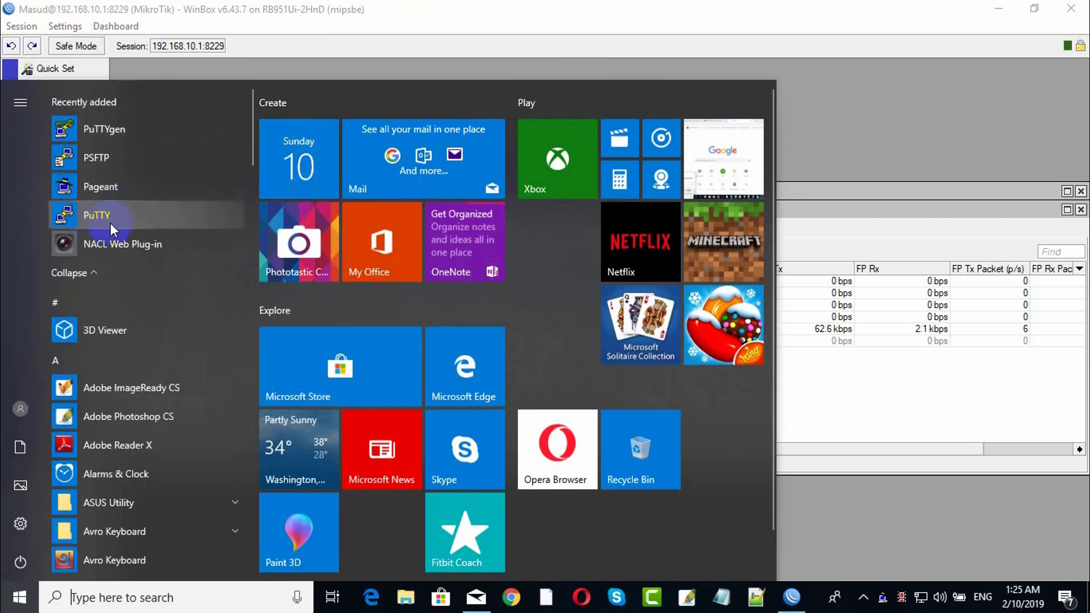
pyautogui.click(115, 215)
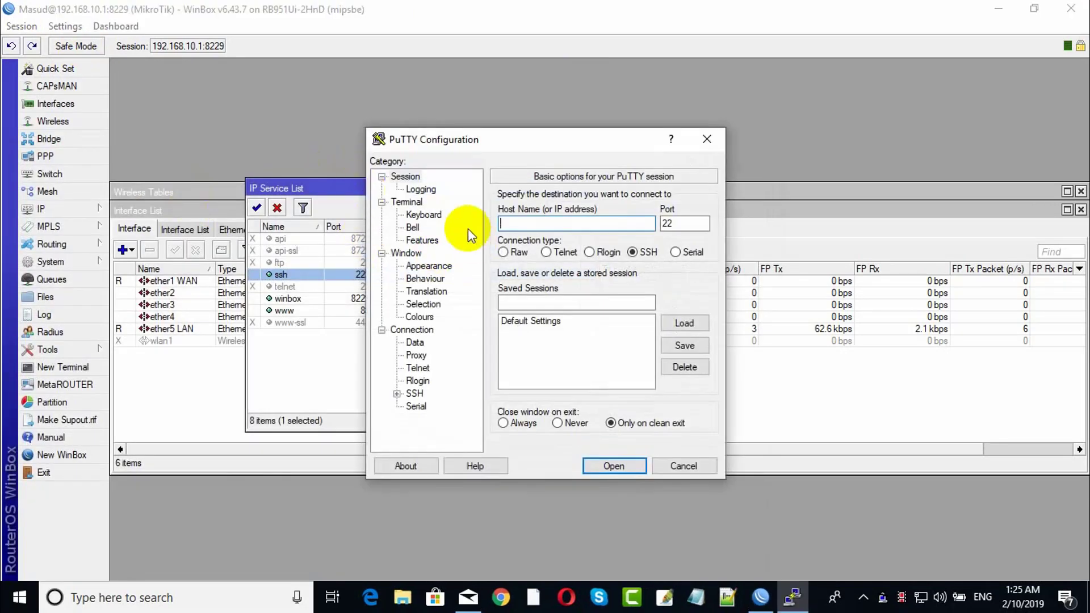
pyautogui.write('192/')
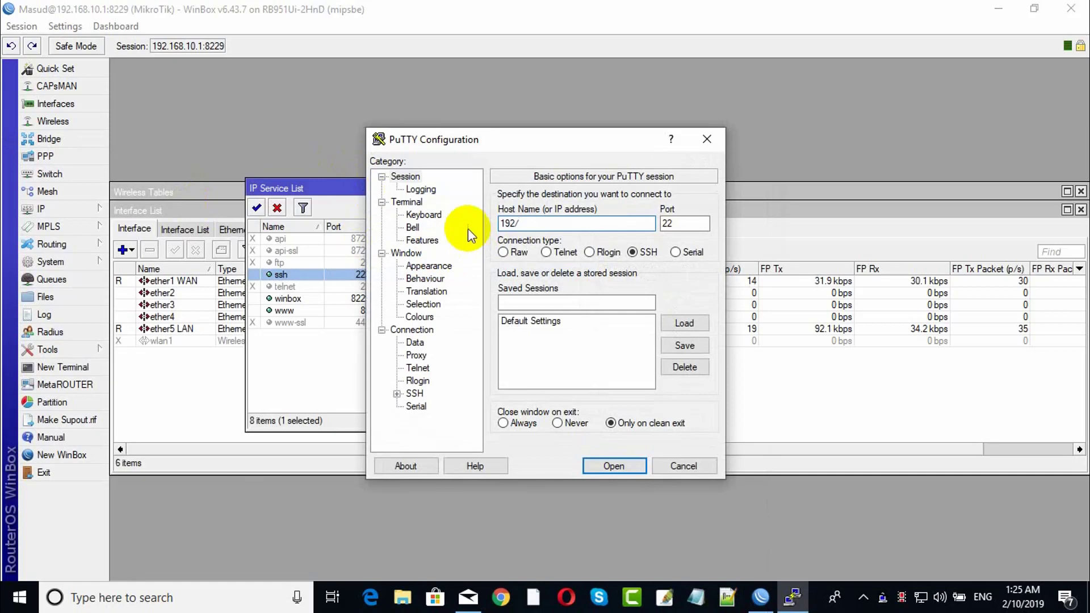
pyautogui.press('BackSpace')
pyautogui.write('.1')
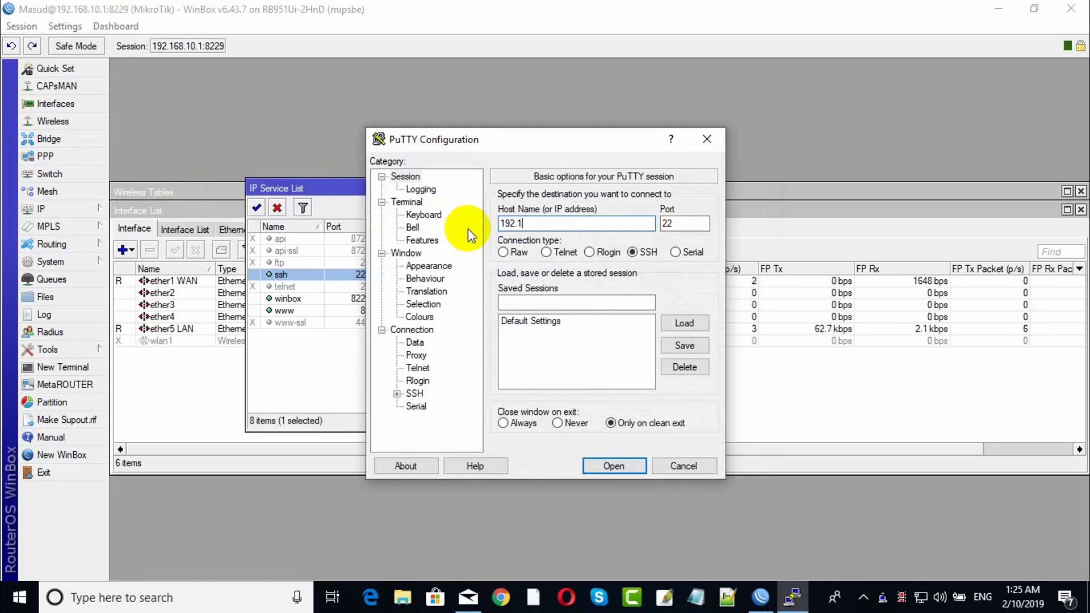
pyautogui.write('68.10.1')
# Connect on port 223 and accept the router's host key to reach the login prompt.
pyautogui.click(686, 219)
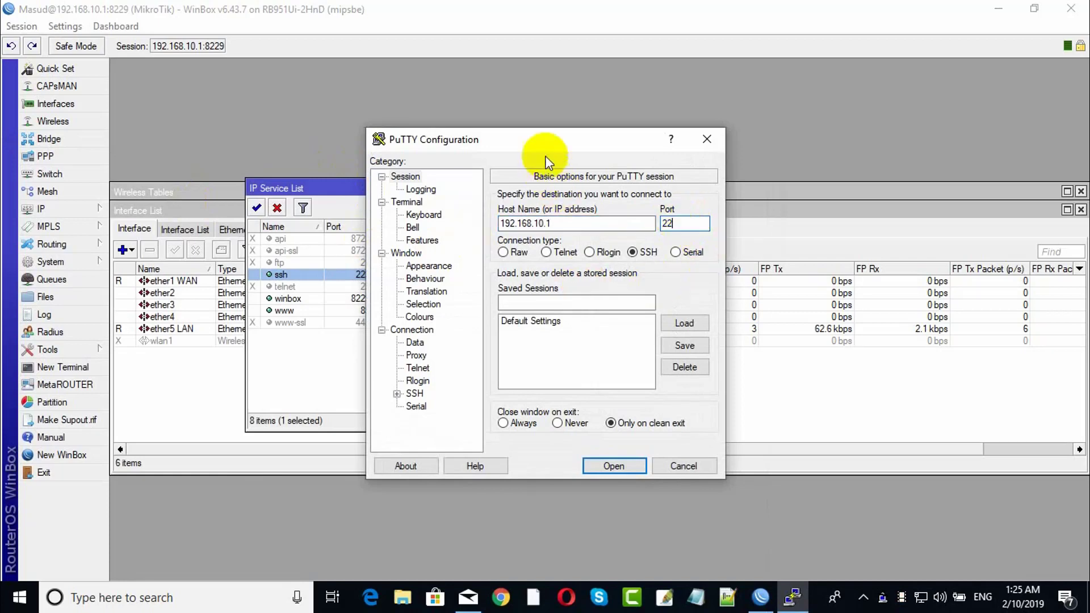
pyautogui.moveTo(546, 153); pyautogui.dragTo(603, 165)
pyautogui.write('3')
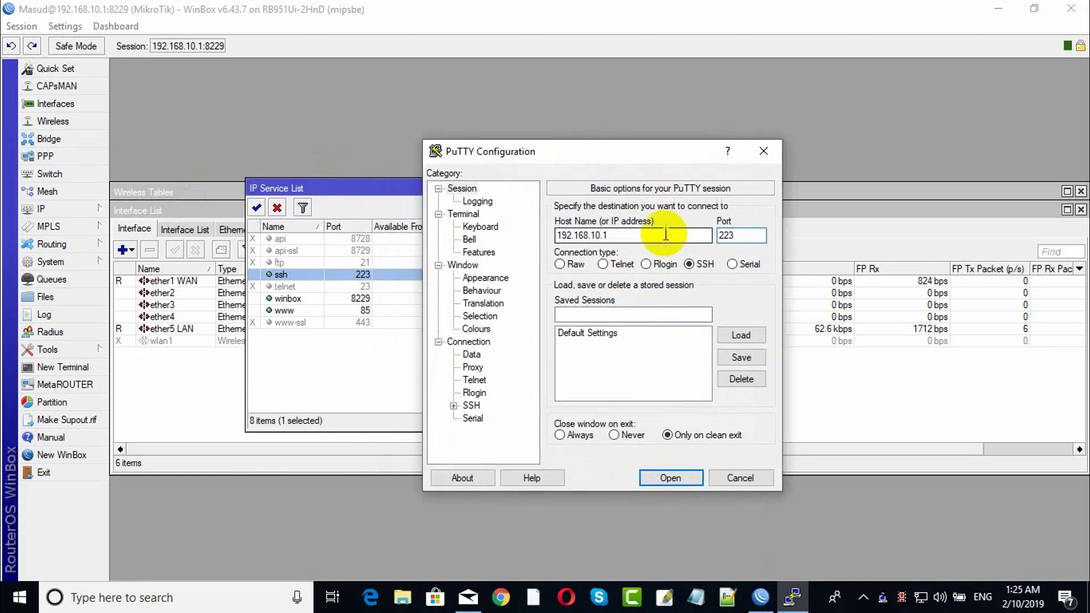
pyautogui.press('Return')
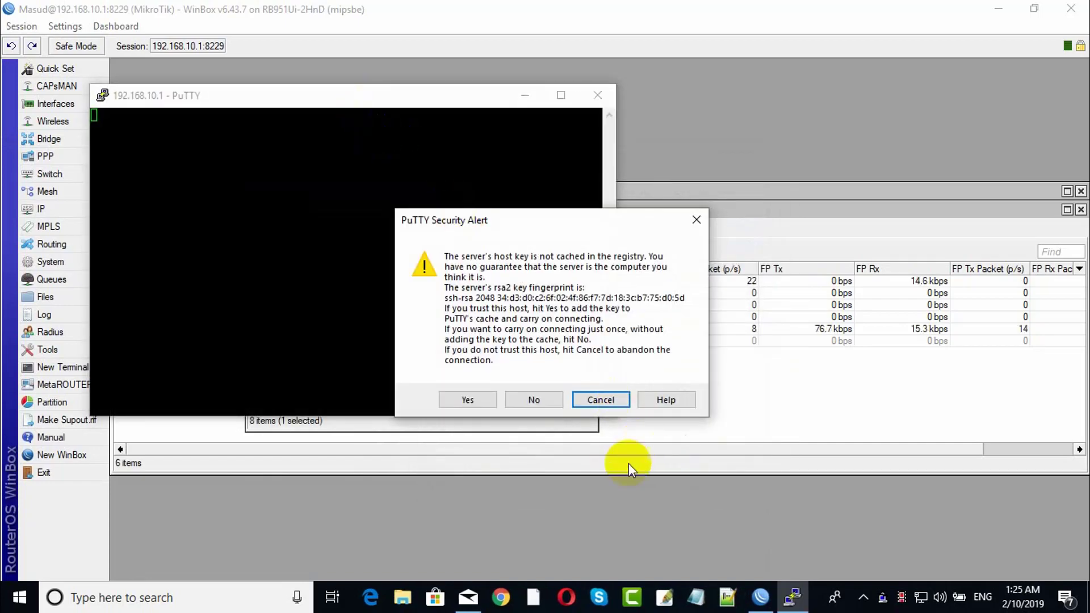
pyautogui.click(474, 399)
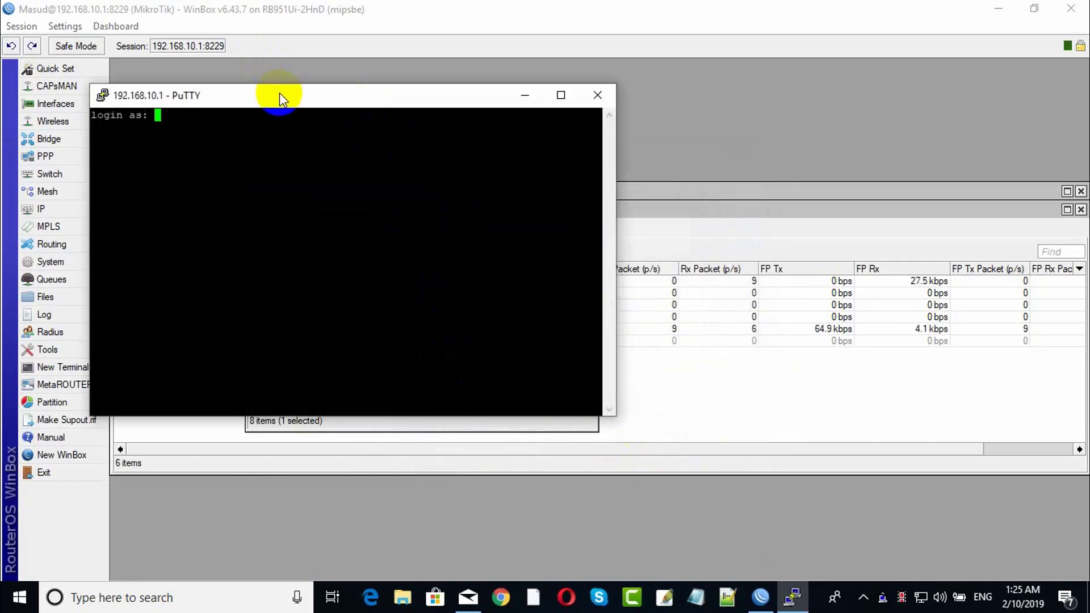
pyautogui.moveTo(279, 93); pyautogui.dragTo(499, 180)
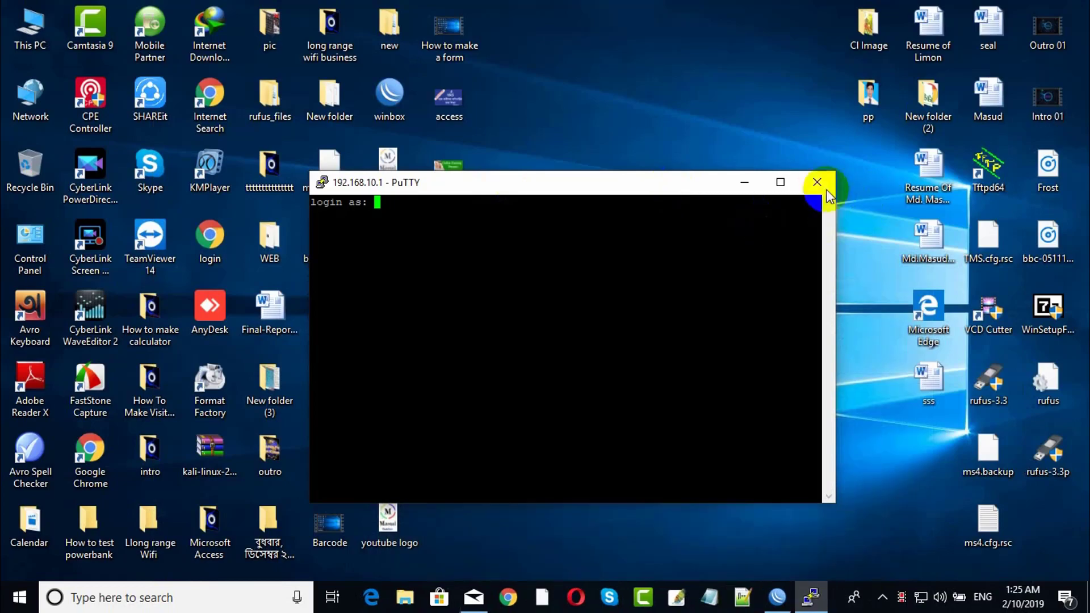
# Bring WinBox back, review ssh 223, winbox 8229 and www 85, then close the IP Service List.
pyautogui.click(777, 596)
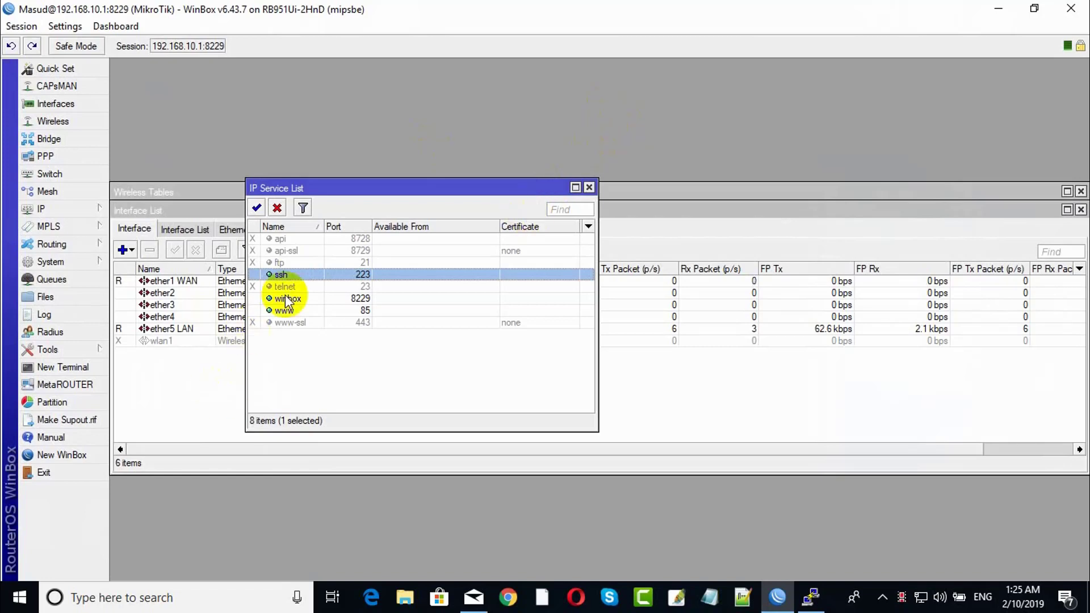
pyautogui.click(292, 309)
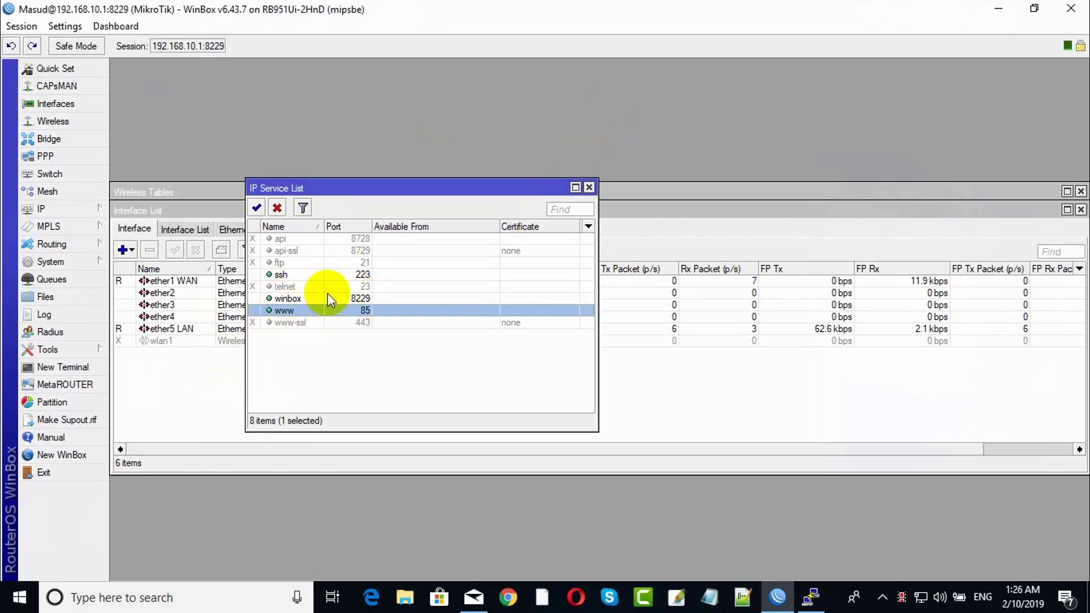
pyautogui.moveTo(491, 192); pyautogui.dragTo(568, 179)
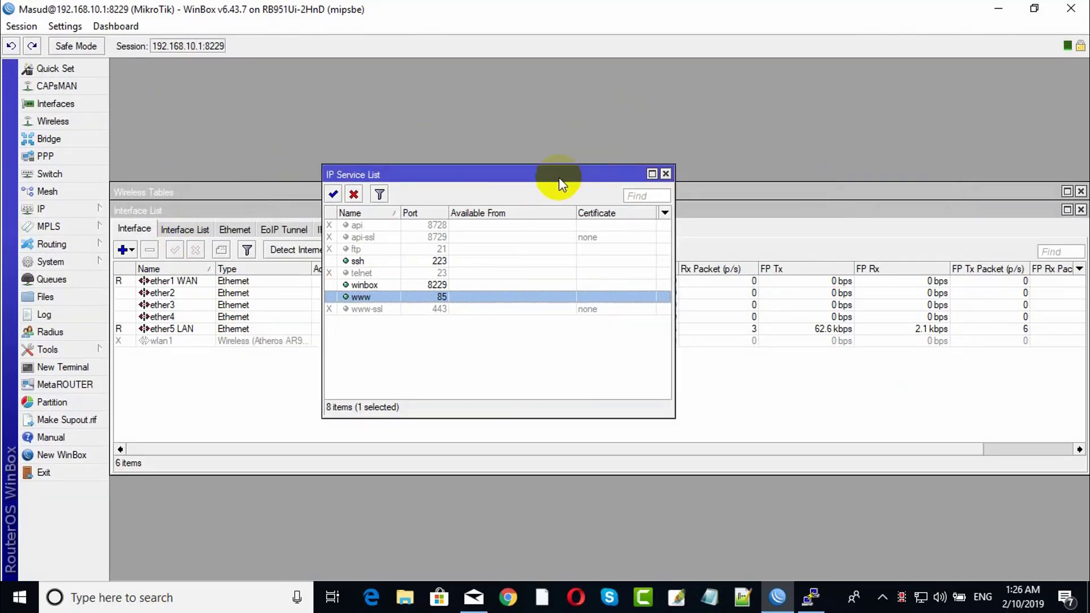
pyautogui.click(665, 174)
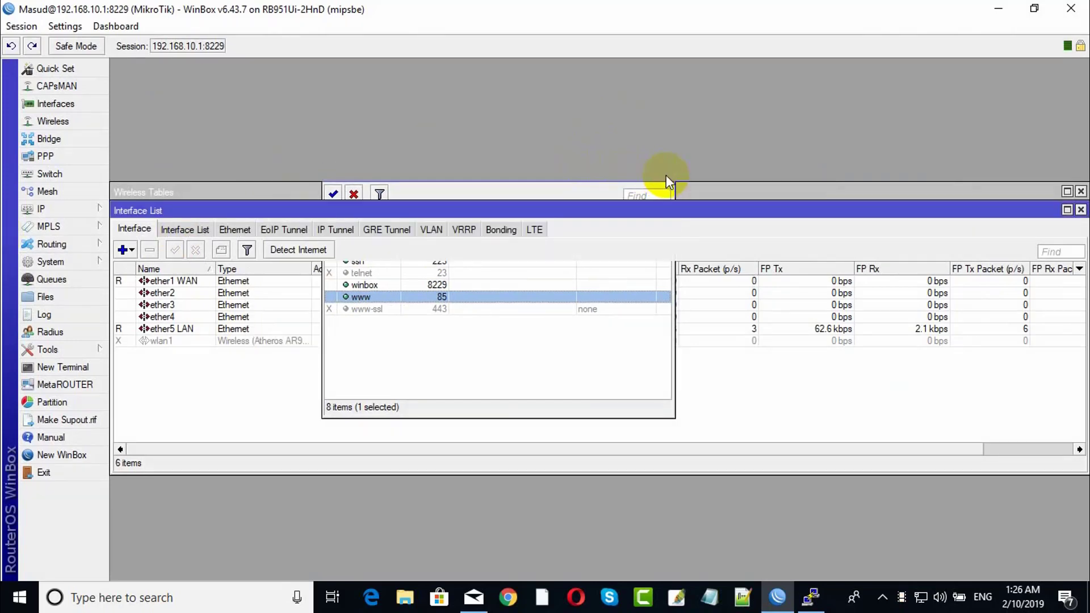
# Disable all nine Firewall service ports, including ftp, irc, sip and tftp, then close Firewall.
pyautogui.click(37, 210)
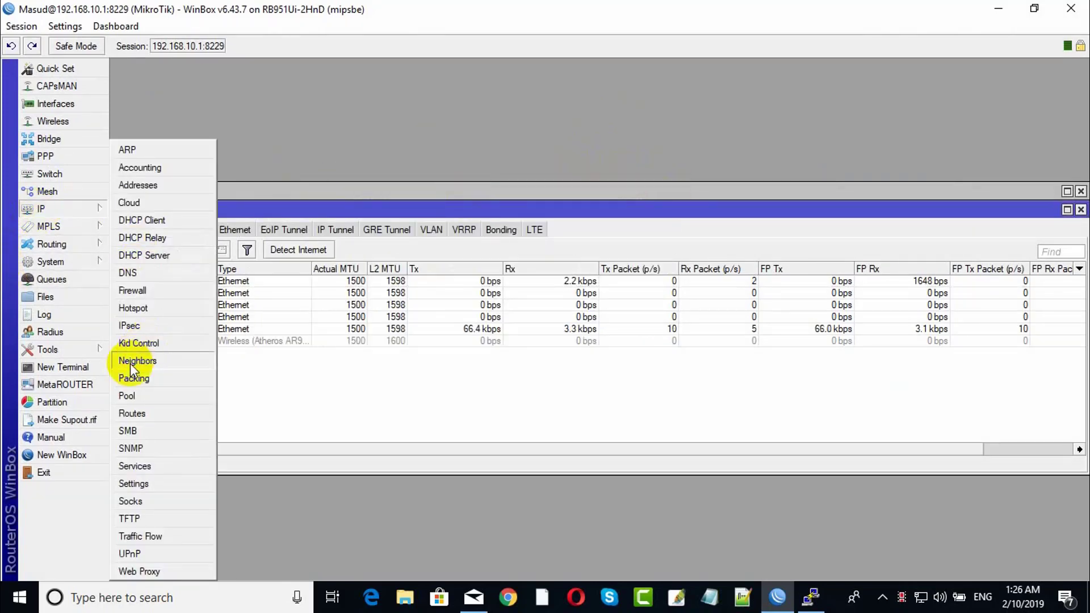
pyautogui.click(133, 290)
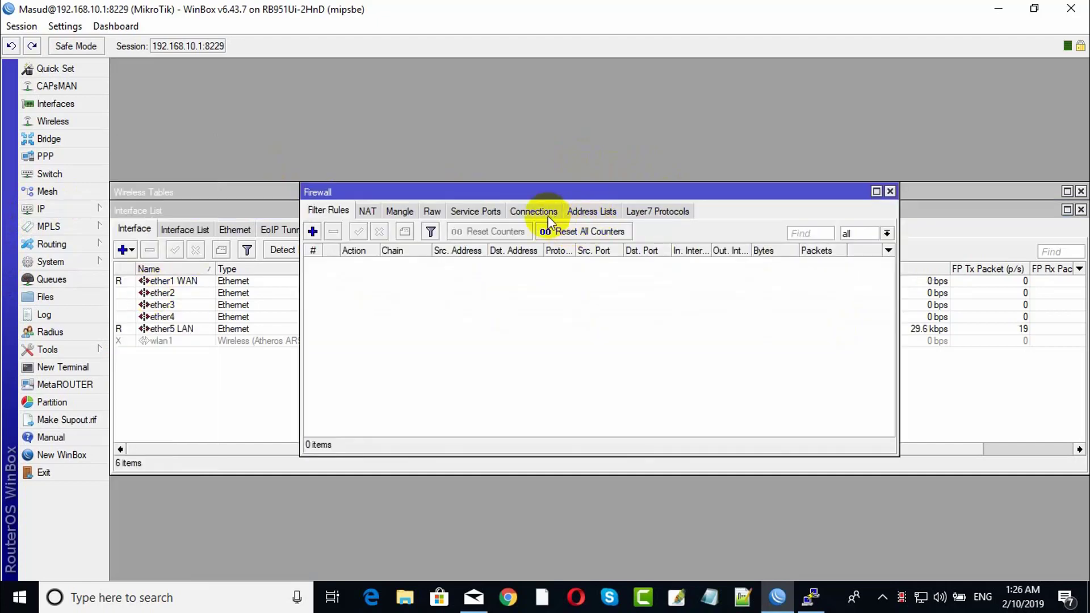
pyautogui.click(488, 213)
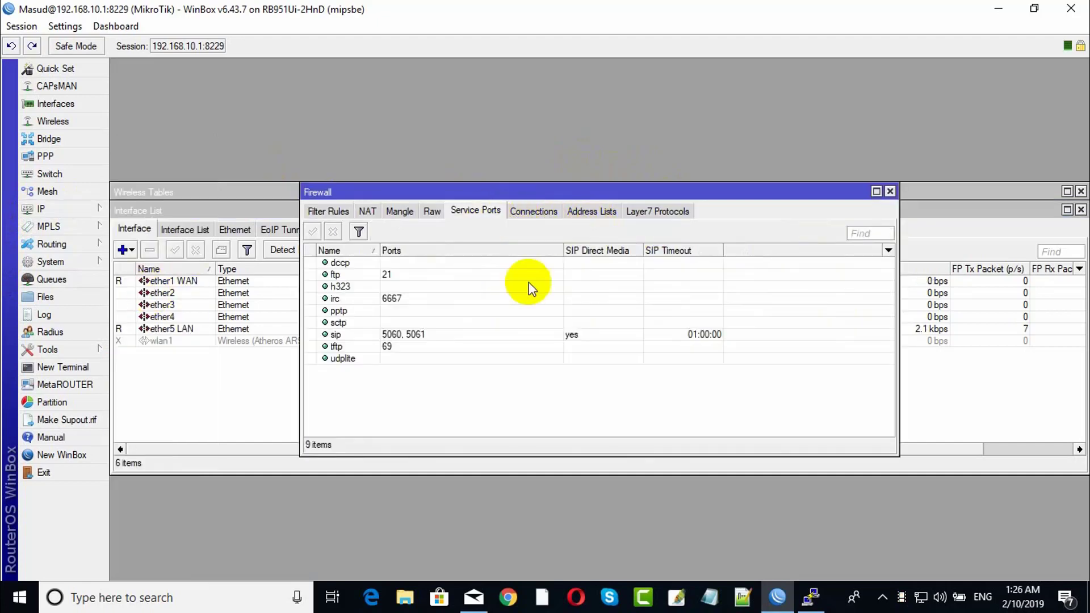
pyautogui.click(454, 336)
pyautogui.hotkey('ctrl', 'a')
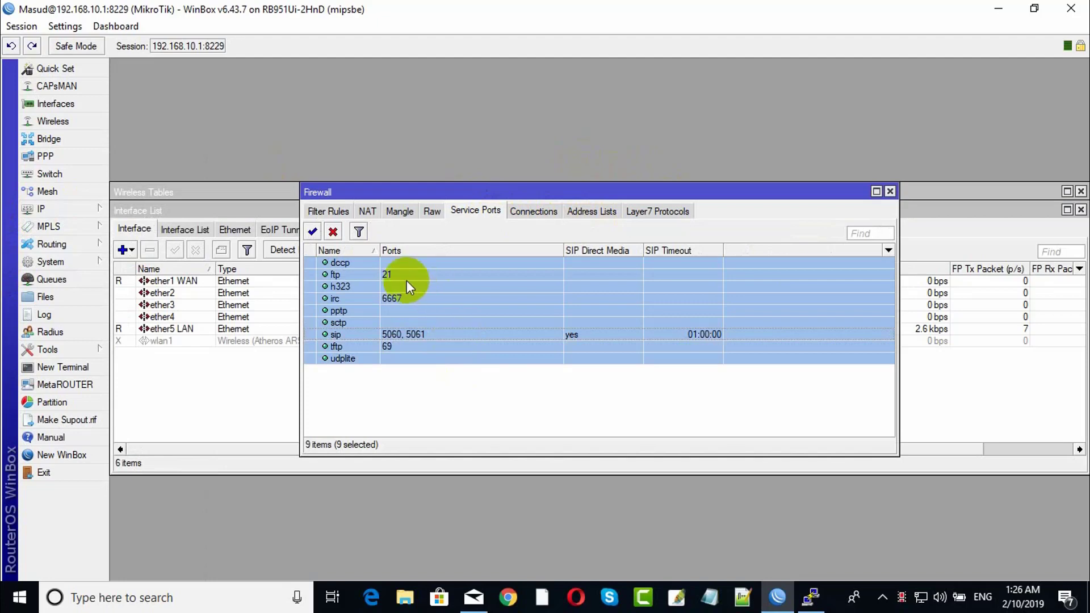
pyautogui.click(332, 232)
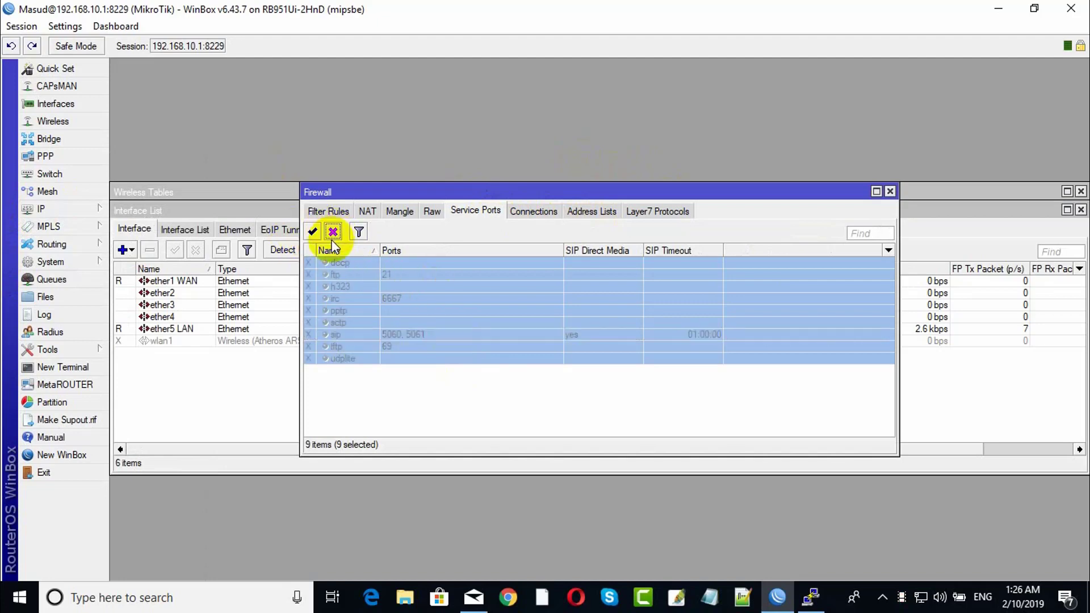
pyautogui.moveTo(789, 194); pyautogui.dragTo(852, 186)
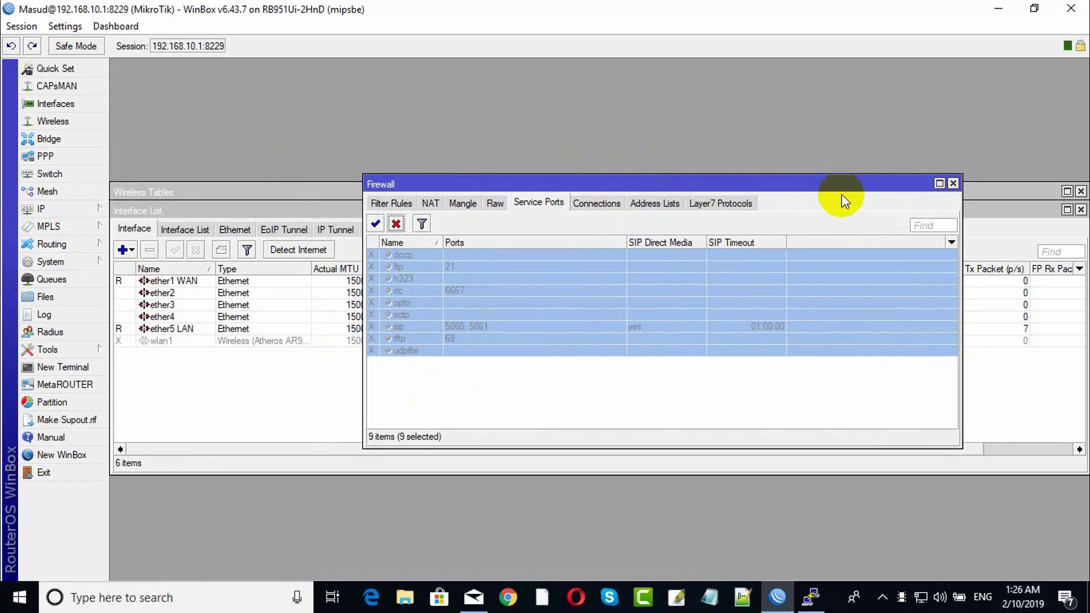
pyautogui.click(952, 184)
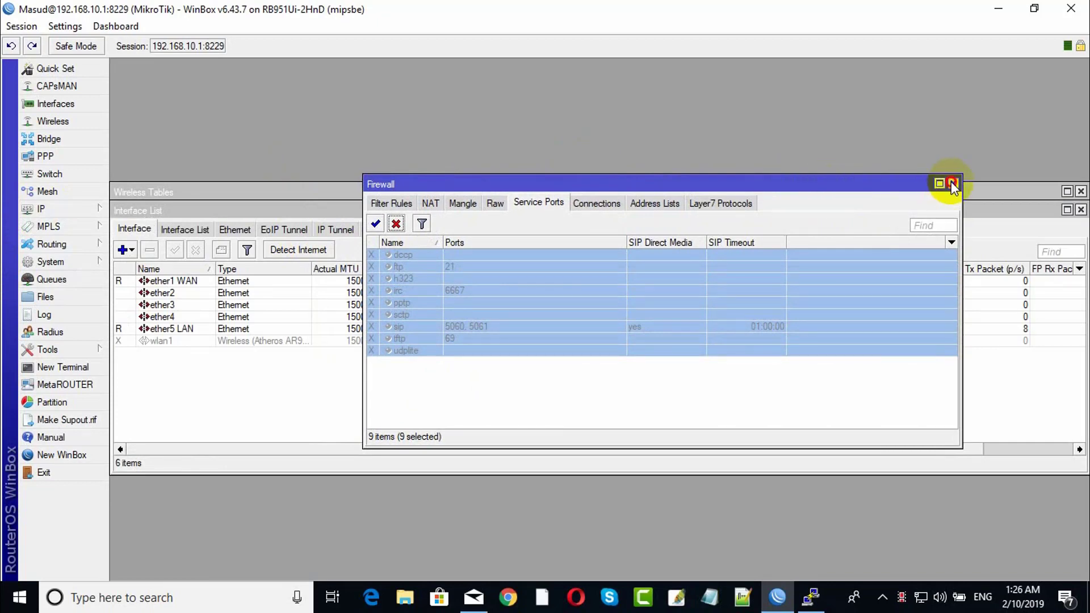
pyautogui.click(44, 215)
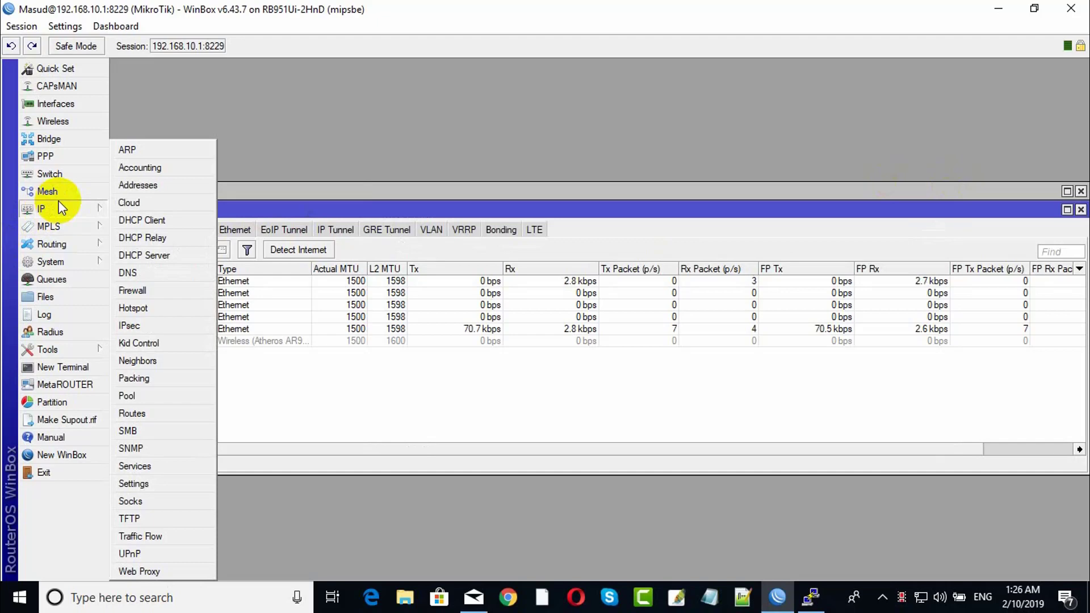
# Set the neighbor Discovery Settings interface to none and apply it.
pyautogui.click(166, 363)
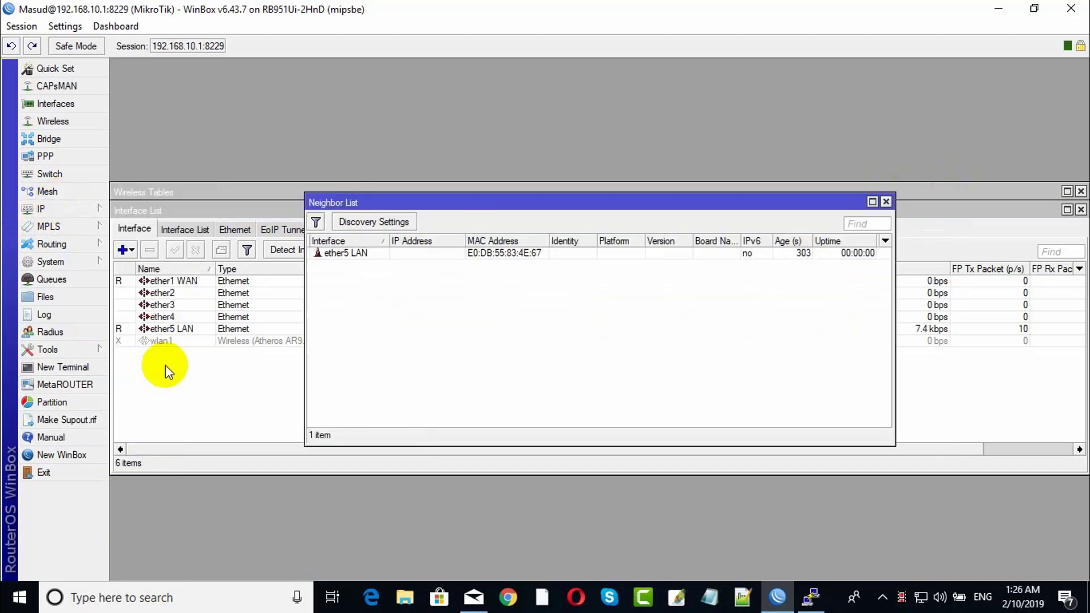
pyautogui.click(392, 221)
pyautogui.moveTo(603, 281); pyautogui.dragTo(558, 288)
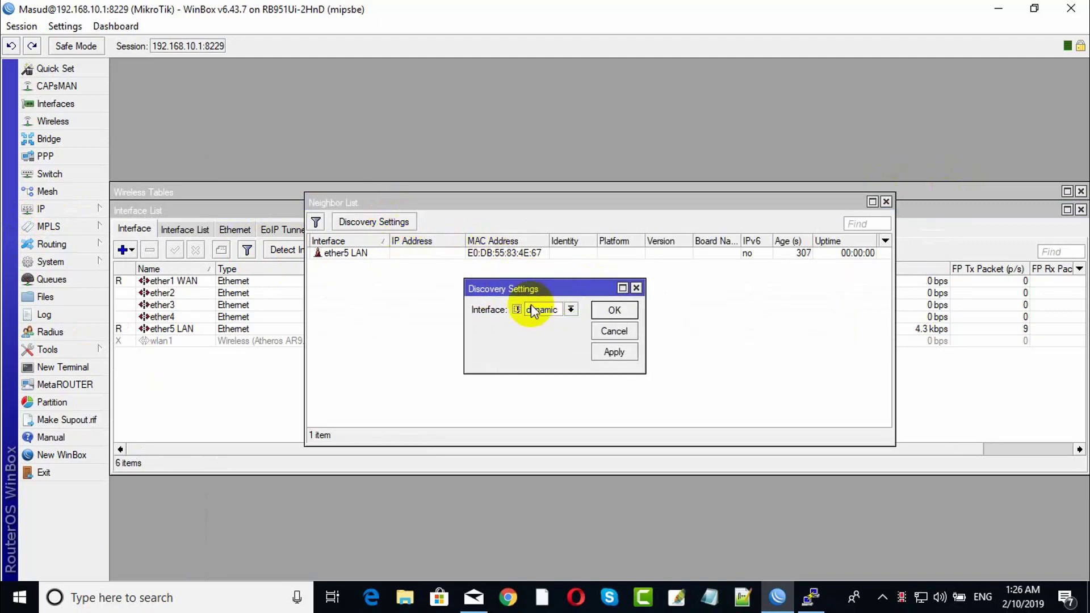
pyautogui.click(570, 309)
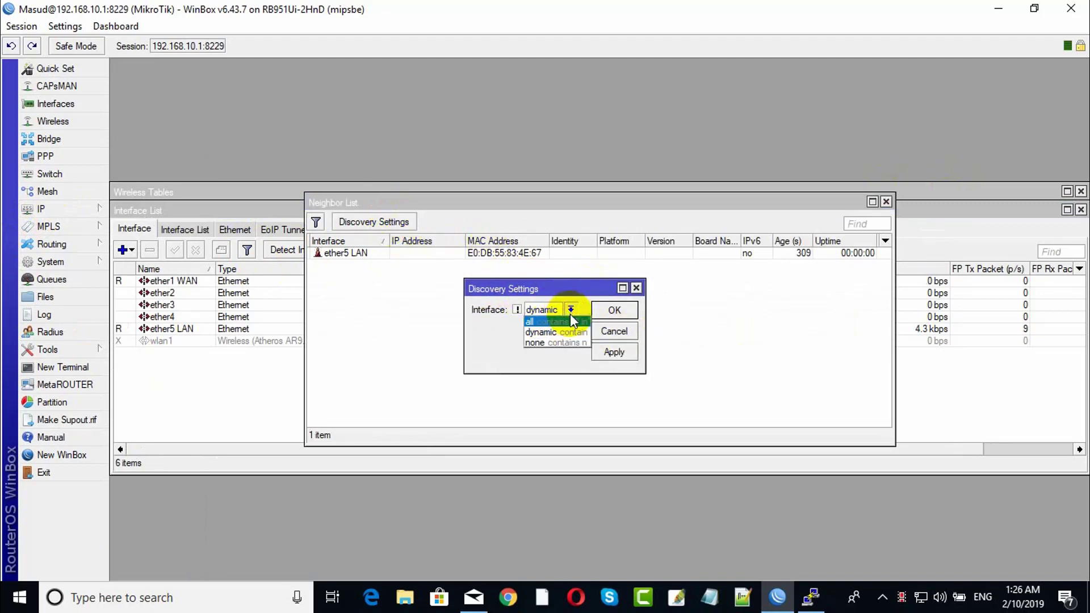
pyautogui.click(545, 344)
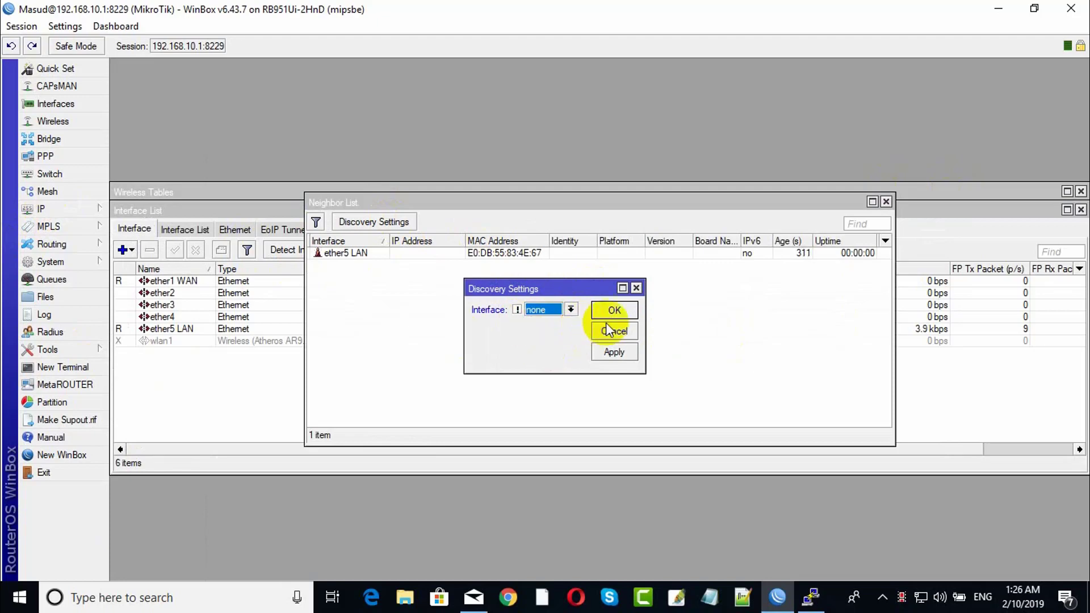
pyautogui.click(616, 351)
pyautogui.click(613, 316)
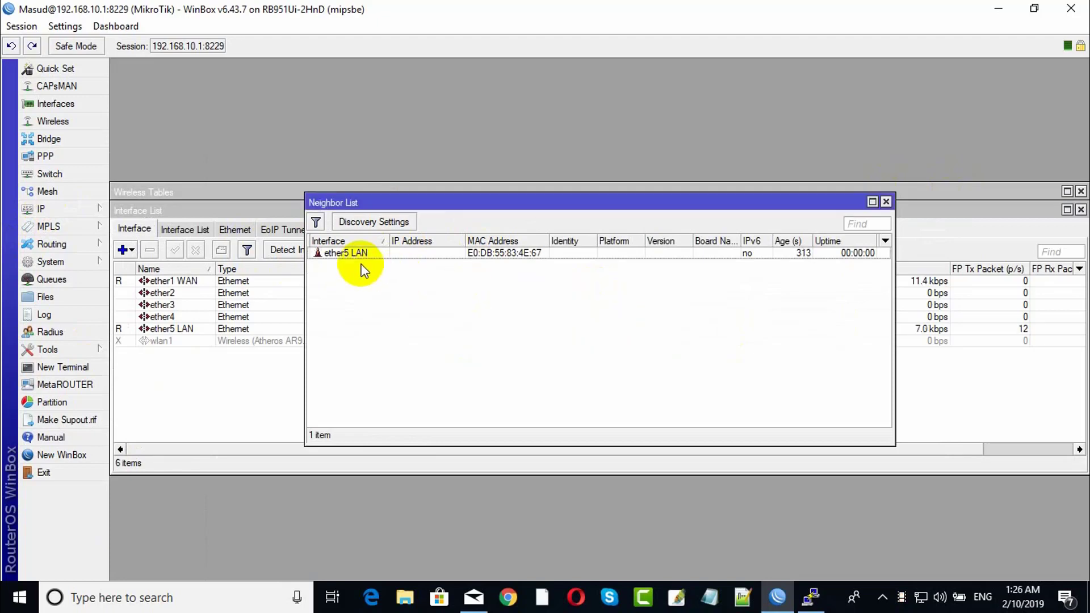
# Recheck the discovery settings, then close the Neighbor List.
pyautogui.click(366, 221)
pyautogui.click(636, 288)
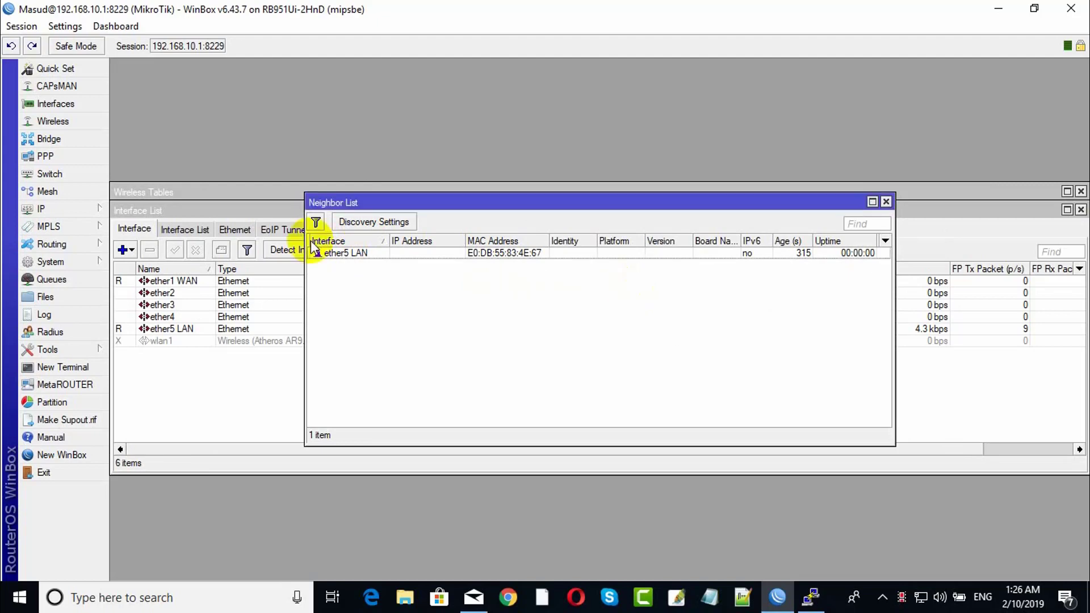
pyautogui.click(316, 221)
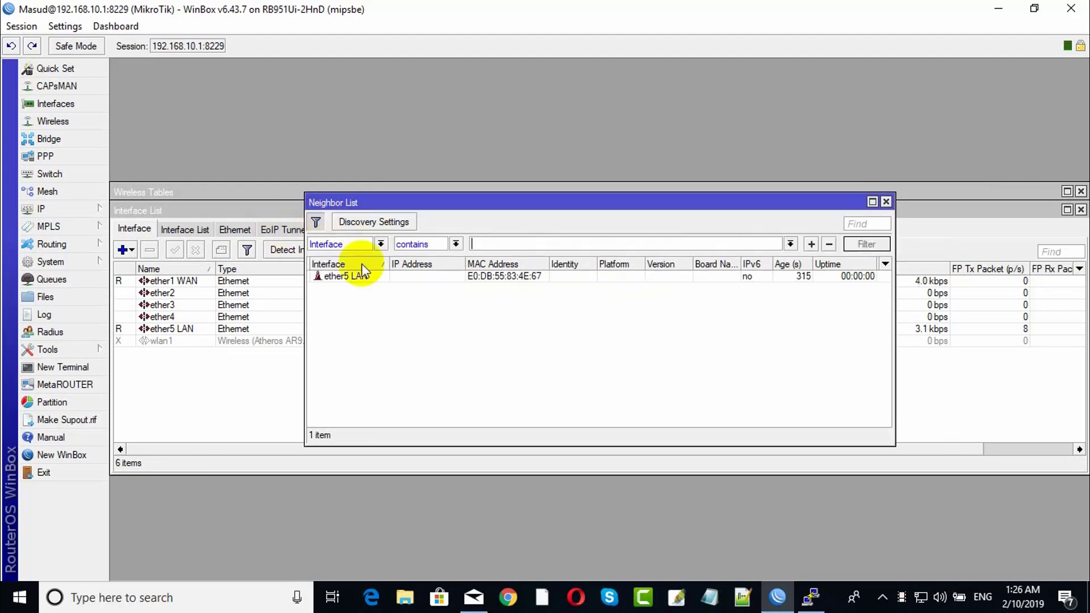
pyautogui.click(360, 225)
pyautogui.click(635, 287)
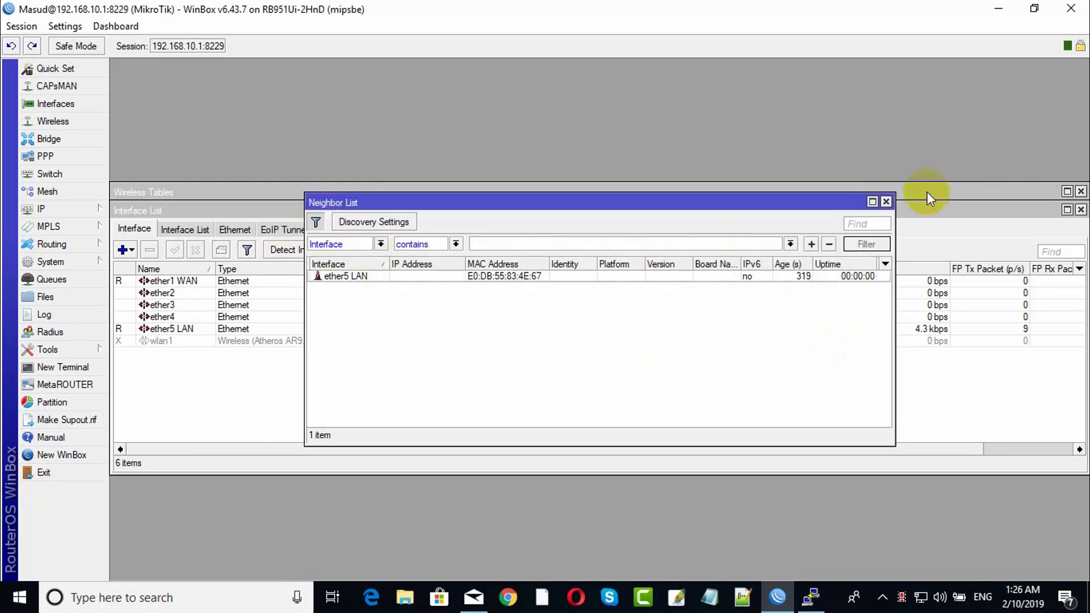
pyautogui.click(886, 202)
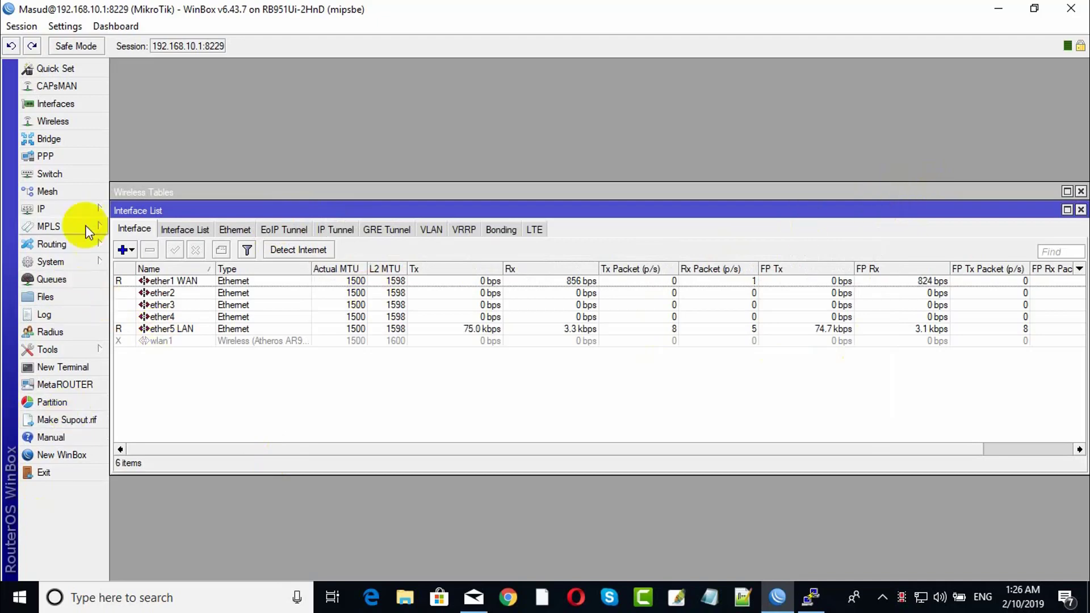
# Click through the ether2, ether3 and ether4 entries in the Interface List.
pyautogui.click(185, 302)
pyautogui.click(181, 294)
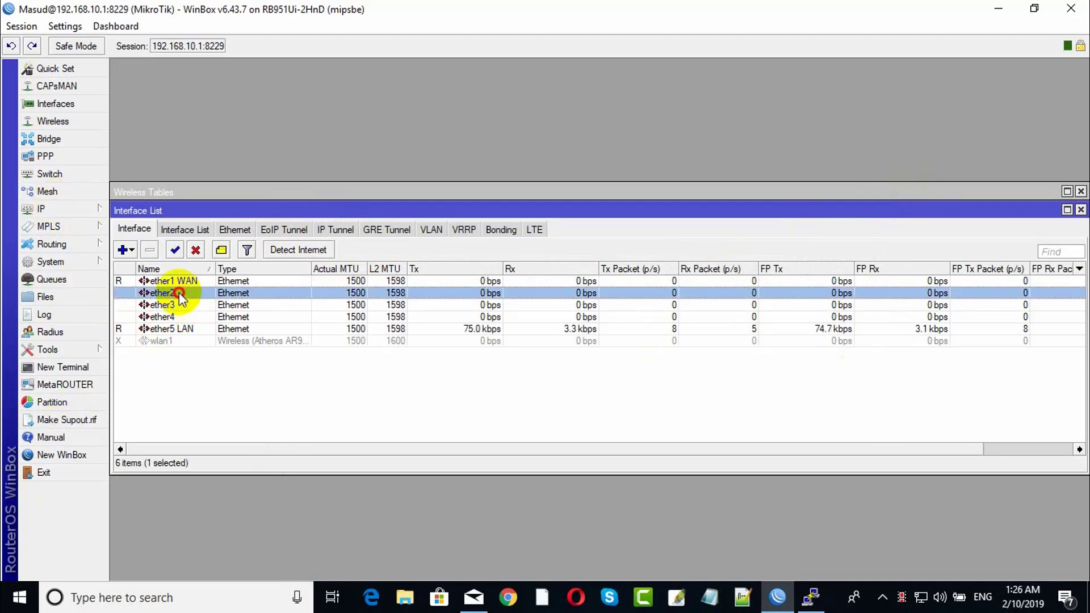
pyautogui.click(169, 313)
pyautogui.click(181, 292)
pyautogui.click(173, 305)
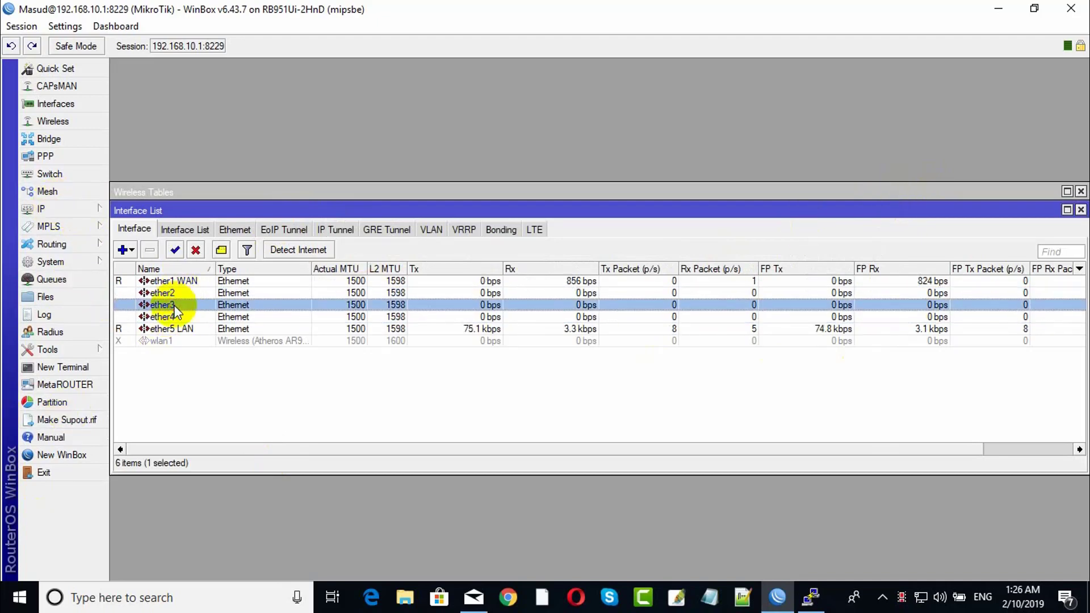
pyautogui.click(168, 317)
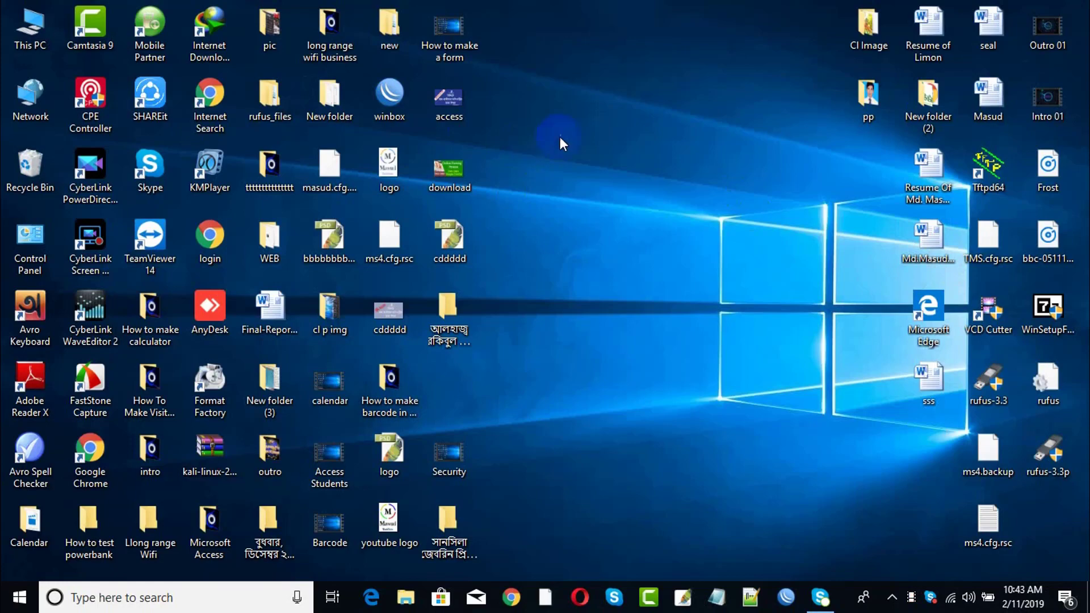
# Launch WinBox and select the router at MAC address B8:69:F4:1F:E3:51.
pyautogui.rightClick(694, 115)
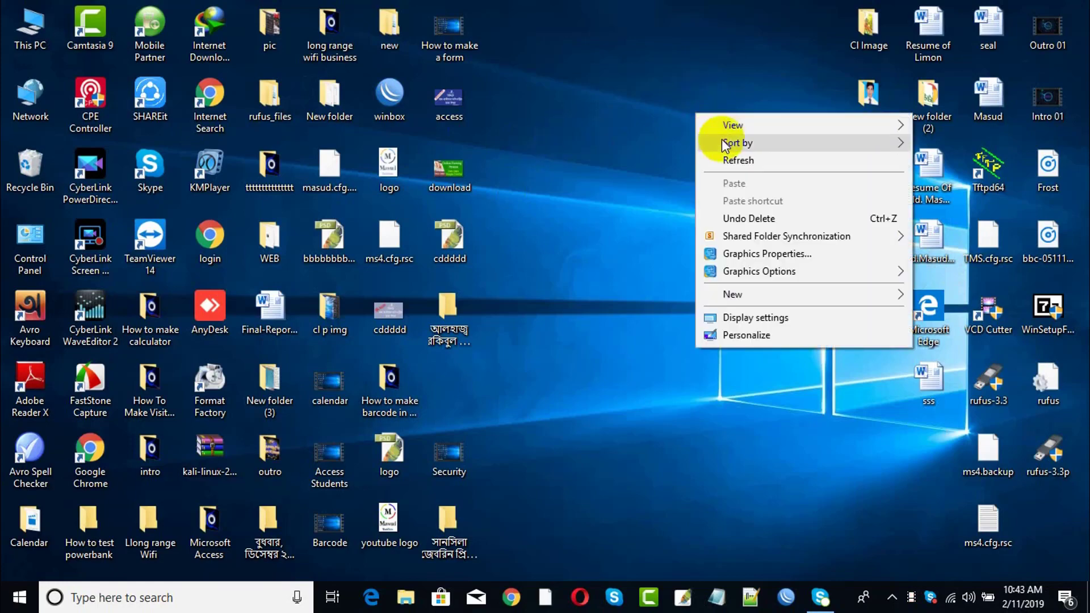
pyautogui.click(730, 159)
pyautogui.doubleClick(405, 100)
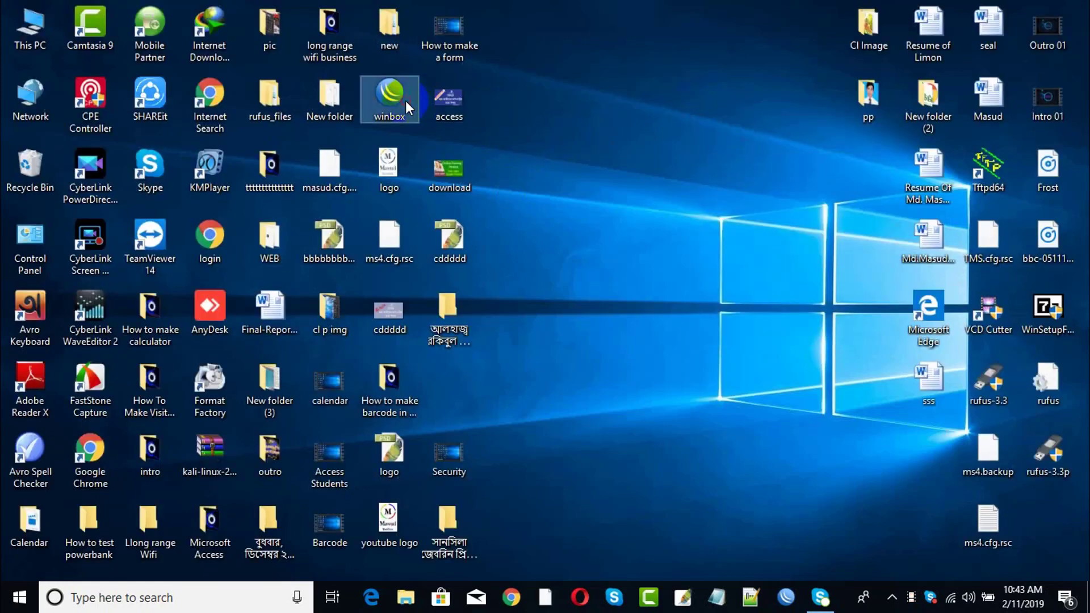
pyautogui.moveTo(432, 33); pyautogui.dragTo(571, 97)
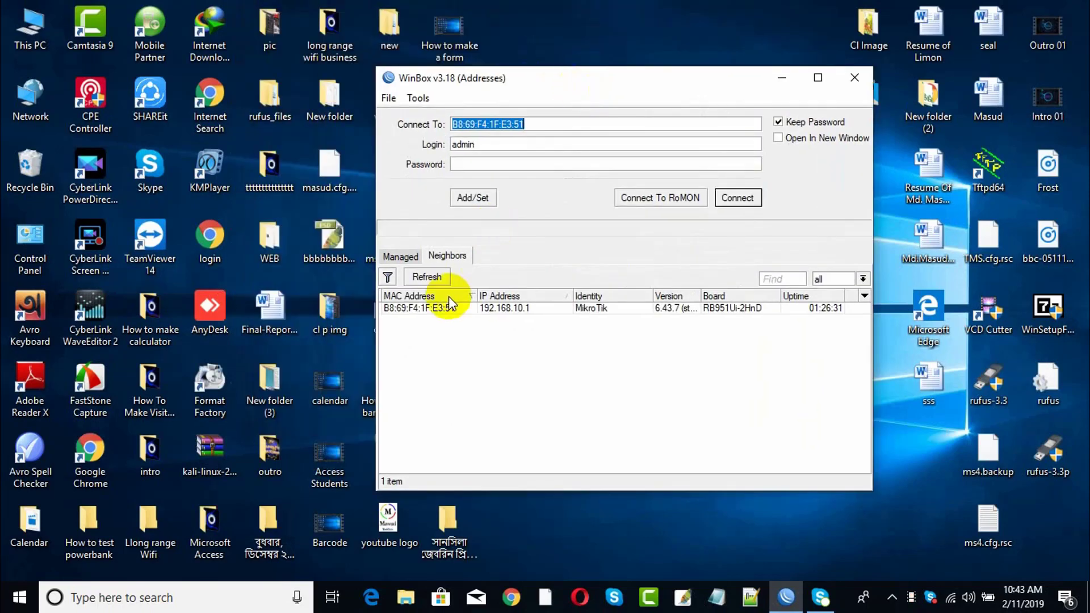
pyautogui.click(426, 310)
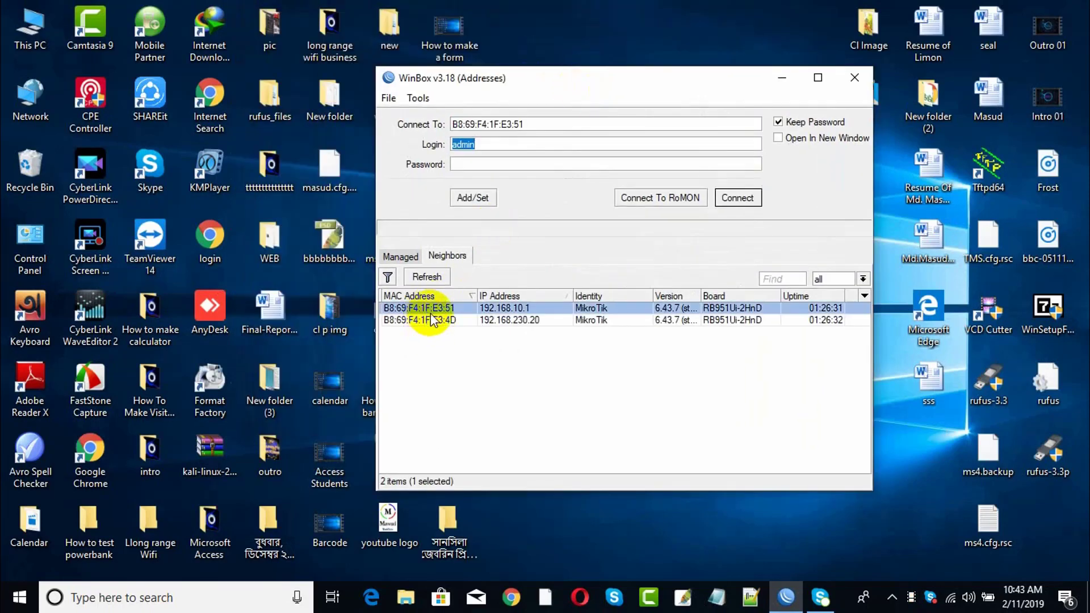
# Disconnect from Wi-Fi, then connect to the router by its MAC address.
pyautogui.click(949, 597)
pyautogui.click(911, 248)
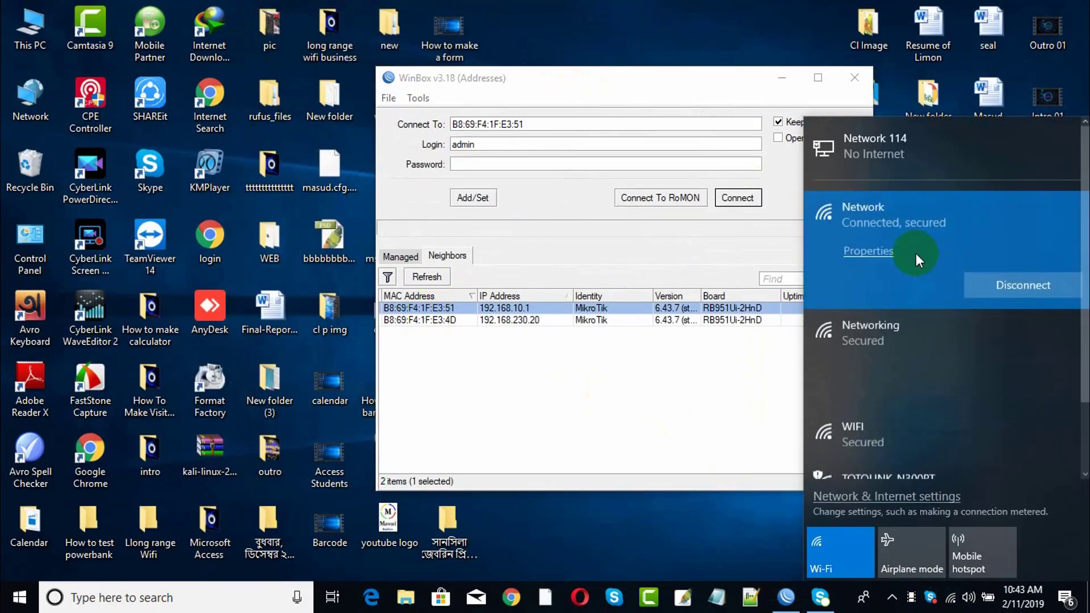
pyautogui.click(988, 286)
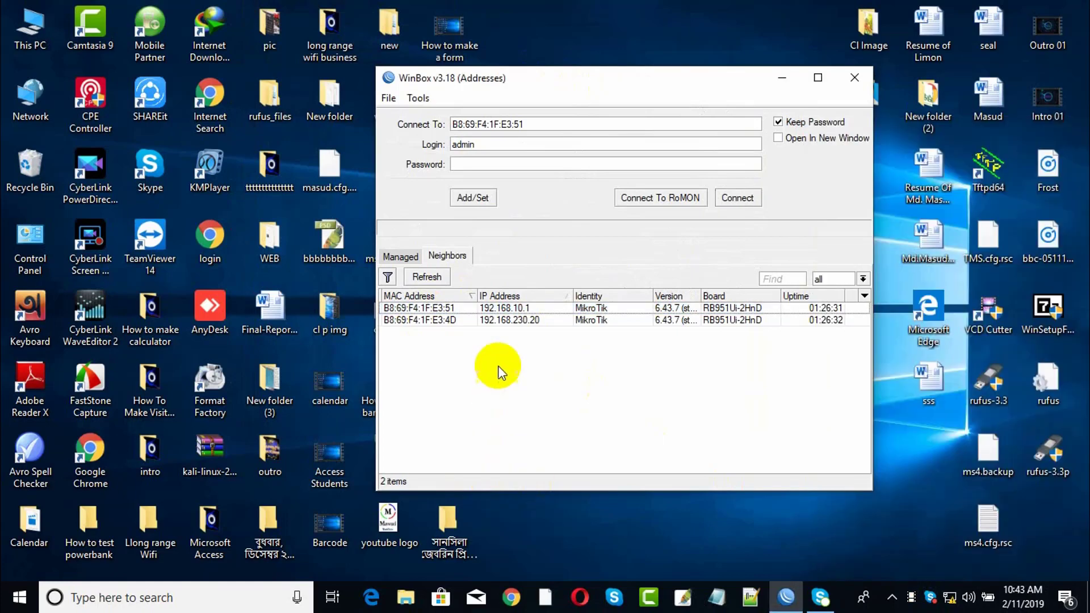
pyautogui.click(444, 310)
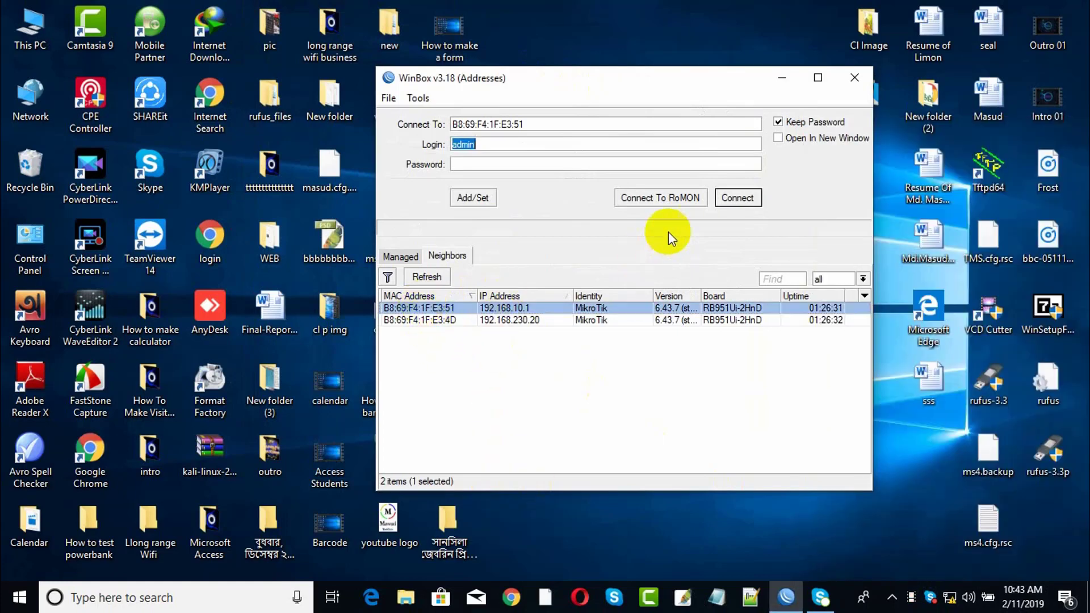
pyautogui.click(718, 199)
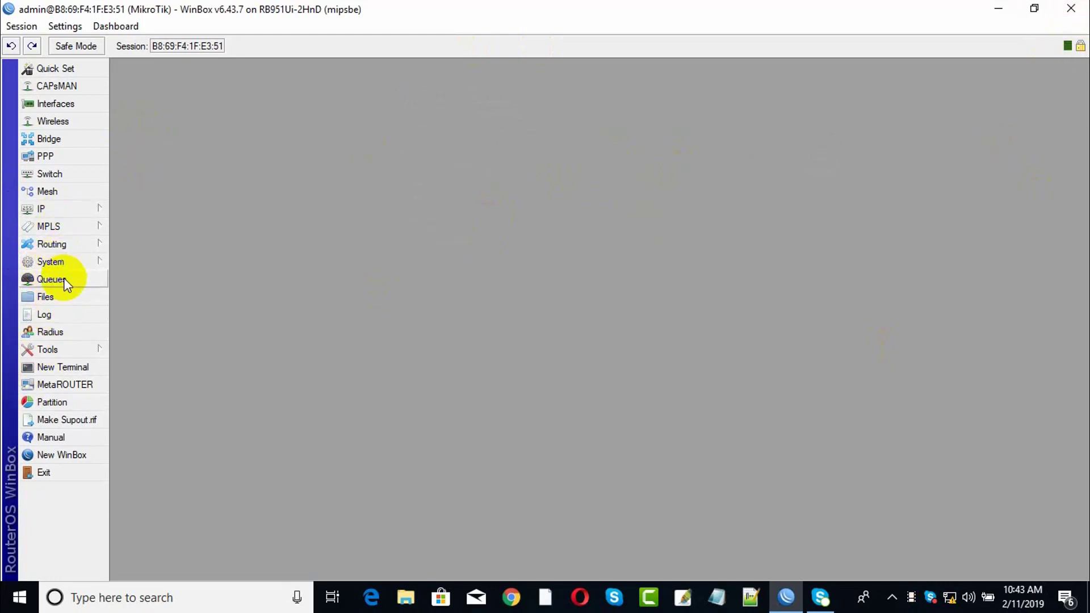
# Set the MAC WinBox Server's Allowed Interface List to none, then close MAC Server and the session.
pyautogui.click(56, 350)
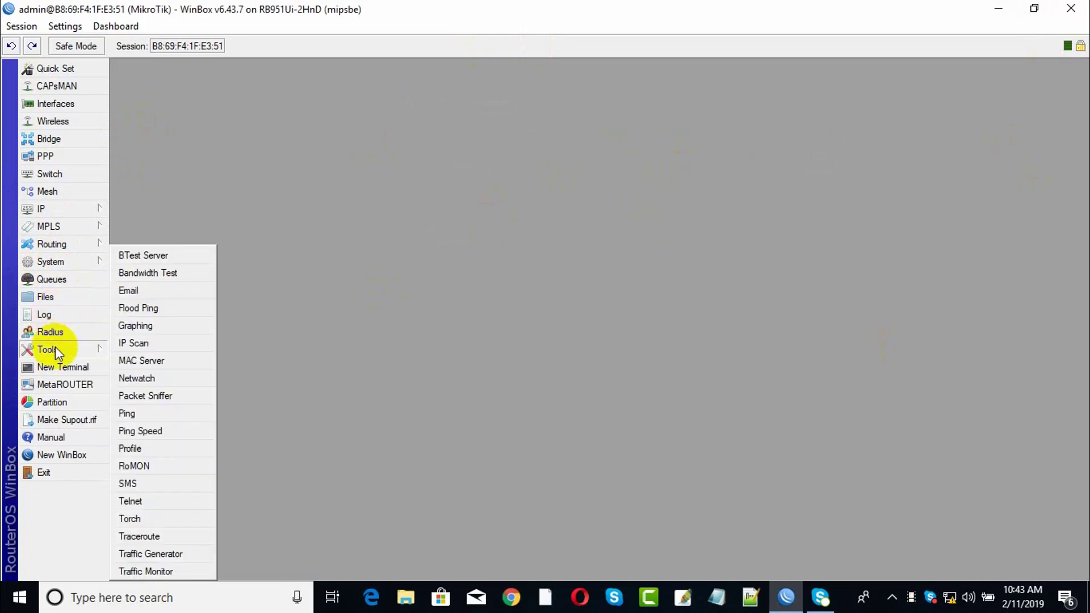
pyautogui.click(136, 363)
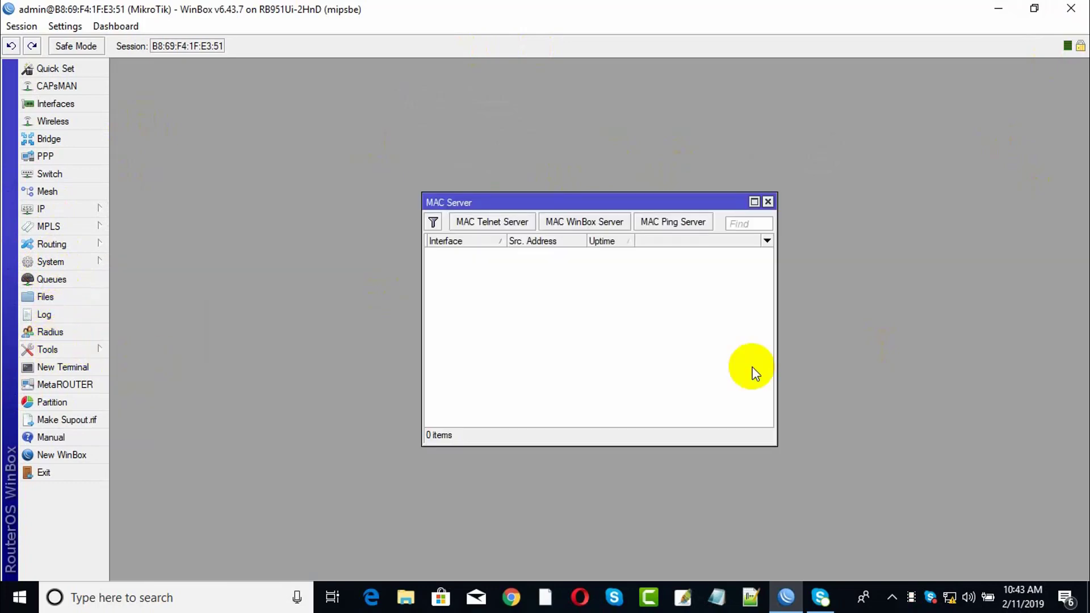
pyautogui.click(562, 223)
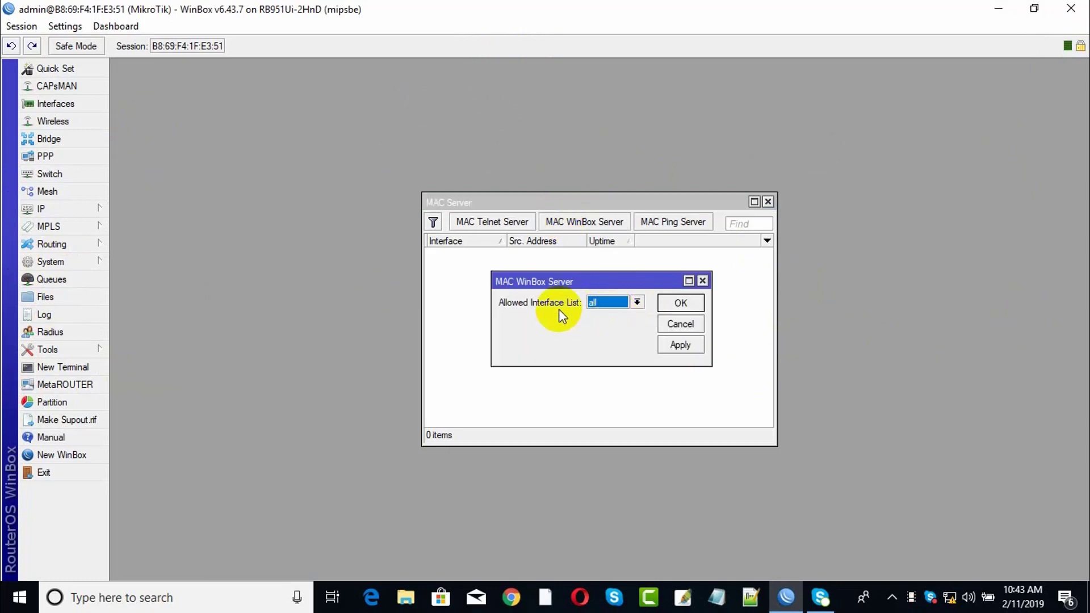
pyautogui.click(614, 305)
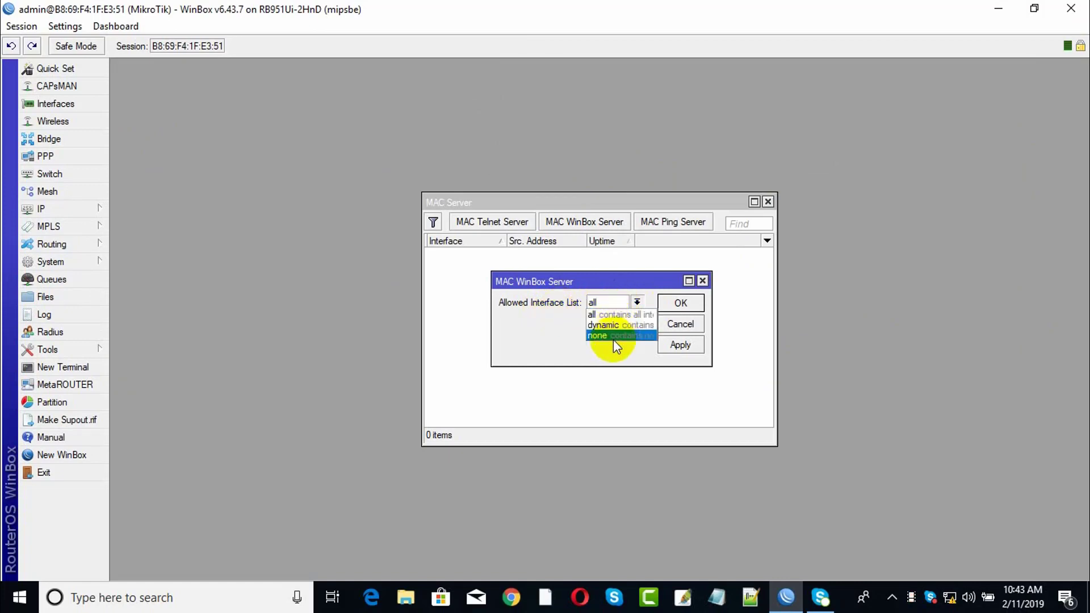
pyautogui.click(599, 335)
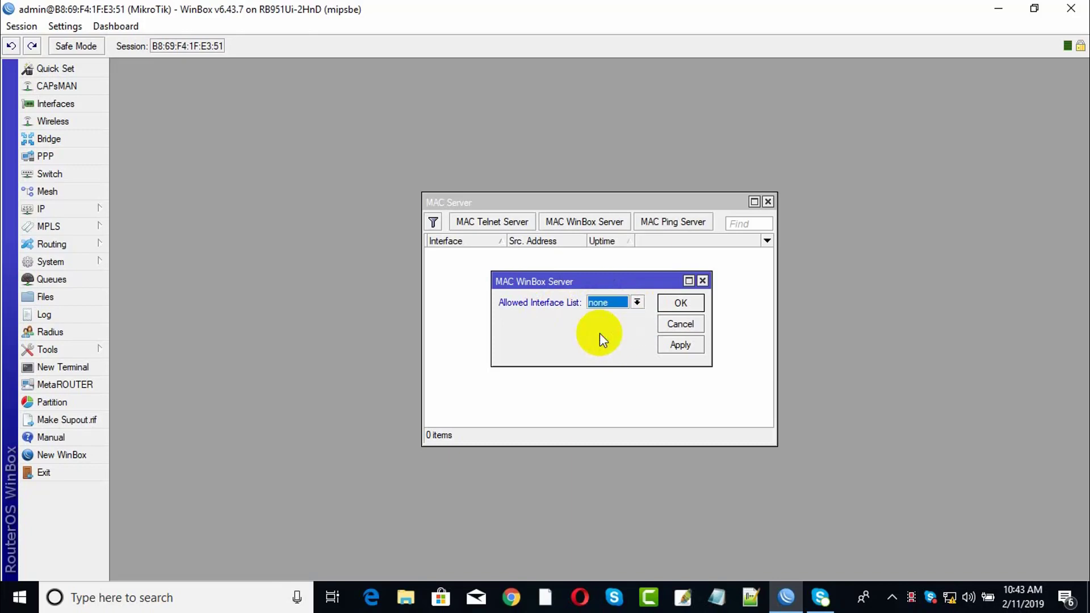
pyautogui.click(675, 347)
pyautogui.click(683, 305)
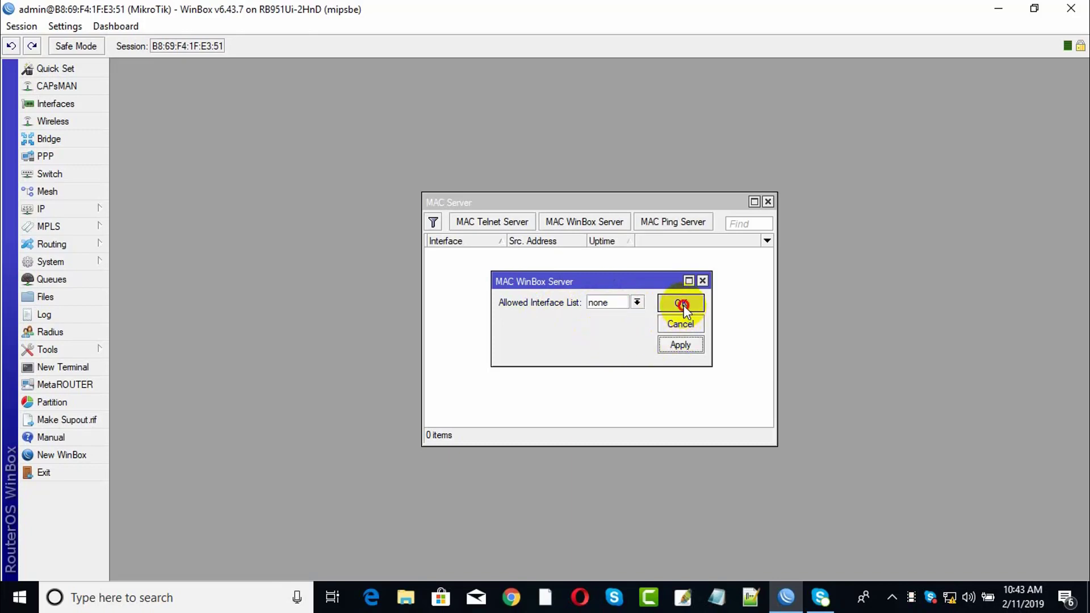
pyautogui.click(768, 201)
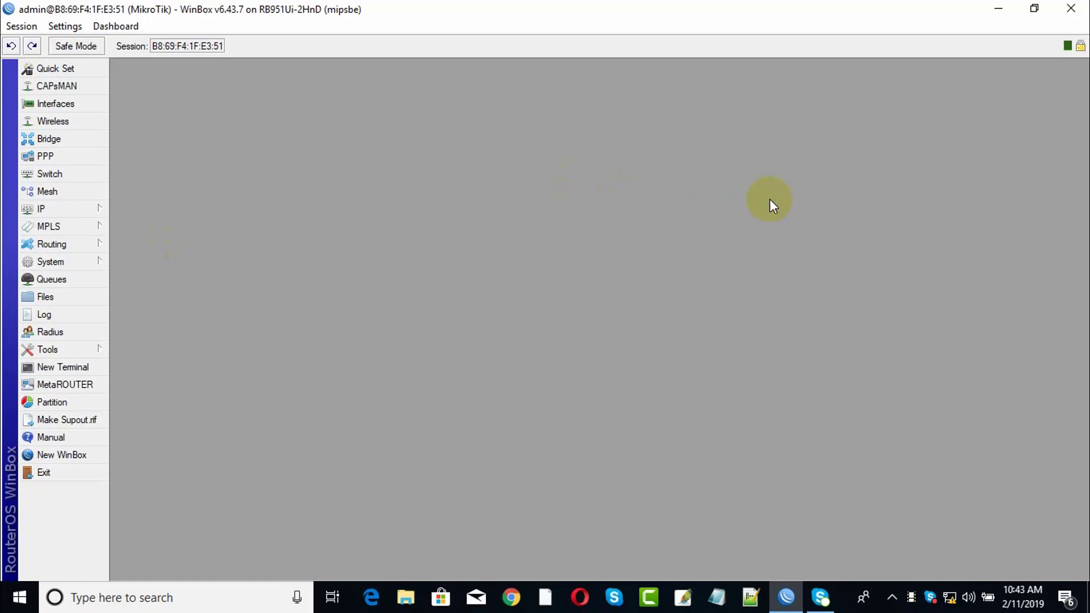
pyautogui.click(1070, 9)
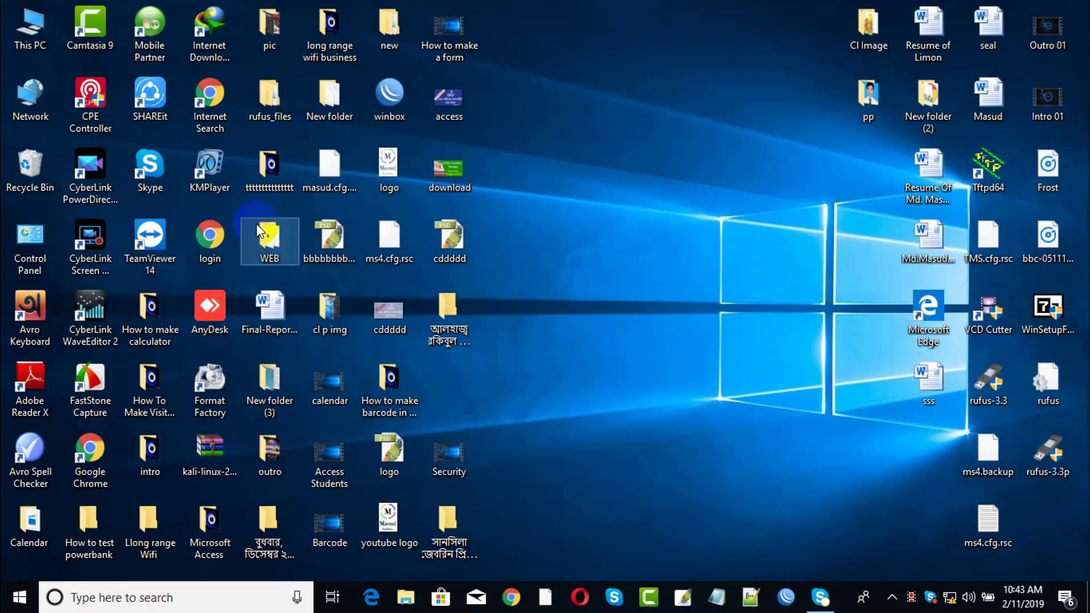
# Relaunch WinBox and log in to the router at IP address 192.168.10.1.
pyautogui.doubleClick(390, 95)
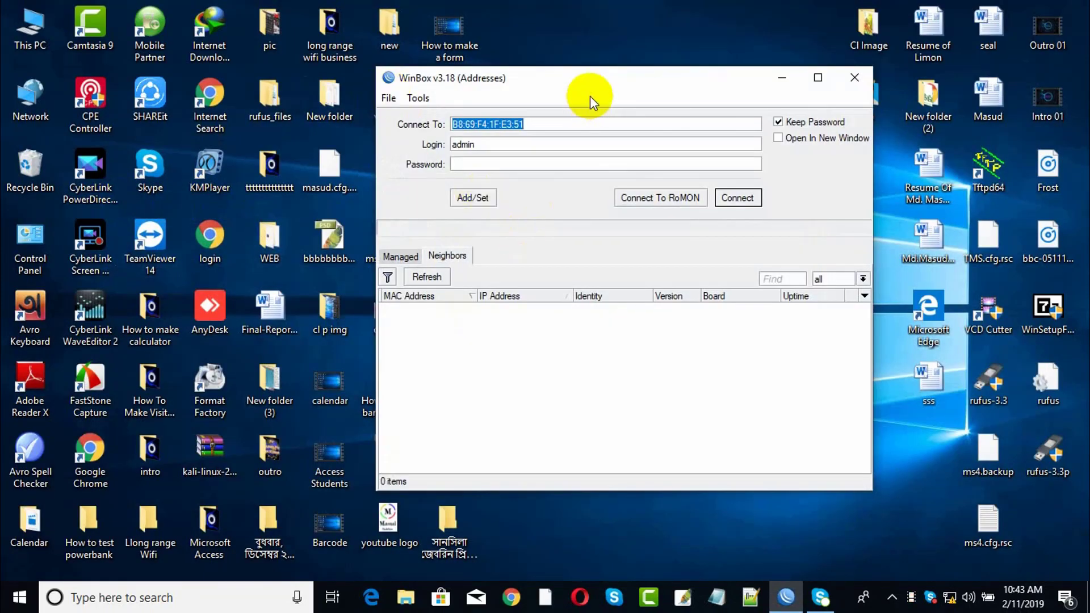
pyautogui.click(421, 310)
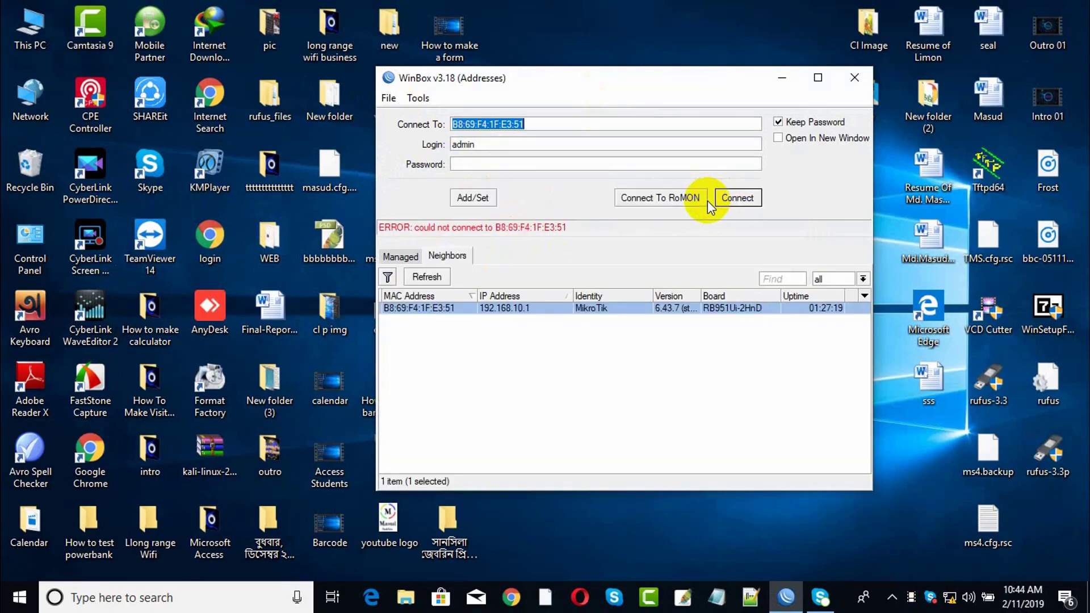
pyautogui.click(521, 309)
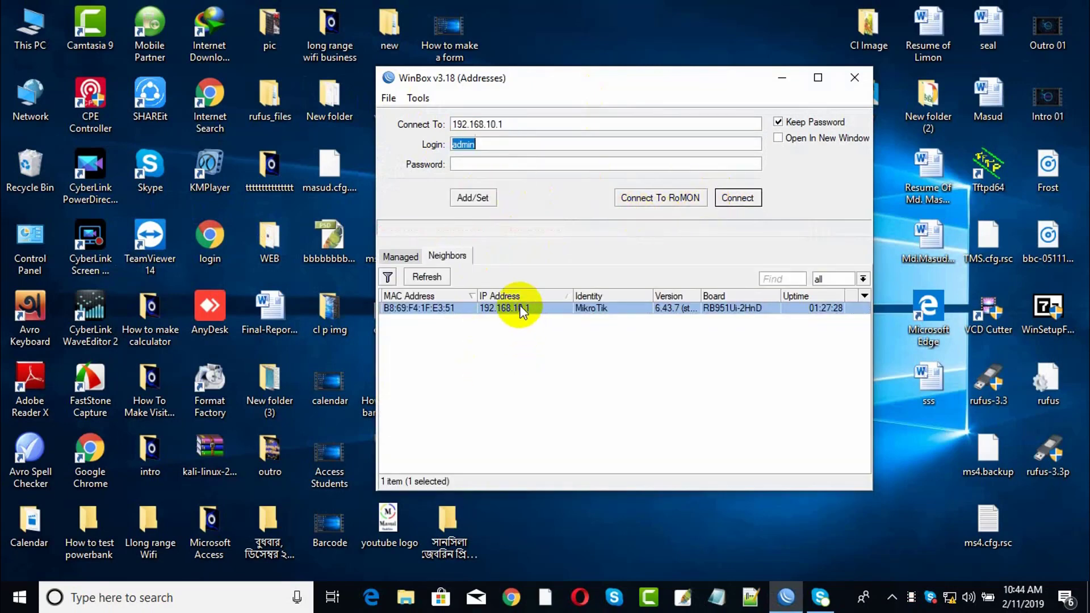
pyautogui.click(736, 195)
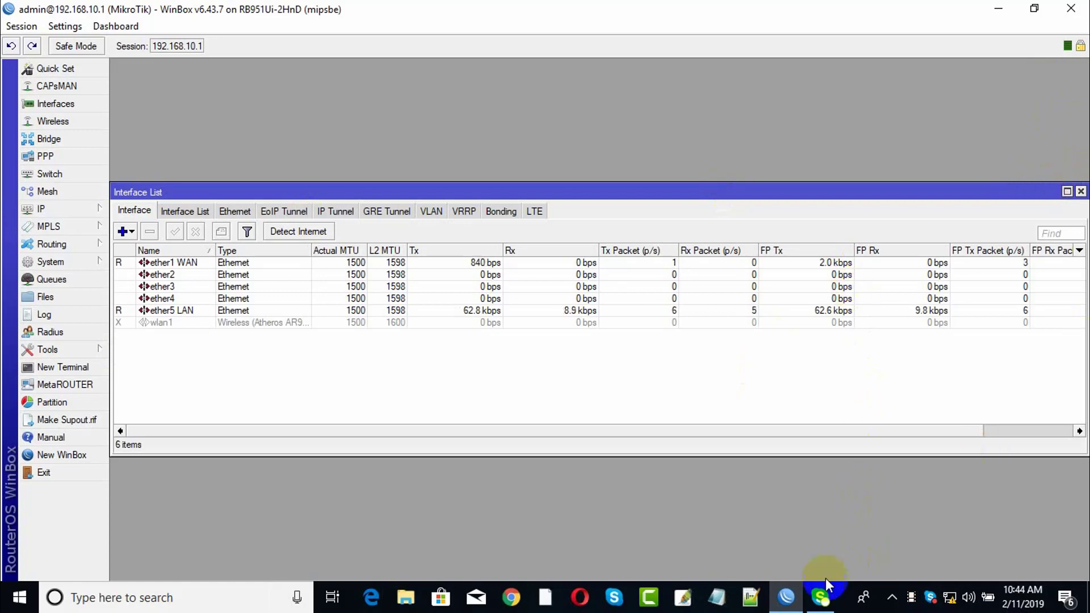
# Minimise and restore the router session window, then nudge it down and left.
pyautogui.moveTo(792, 597)
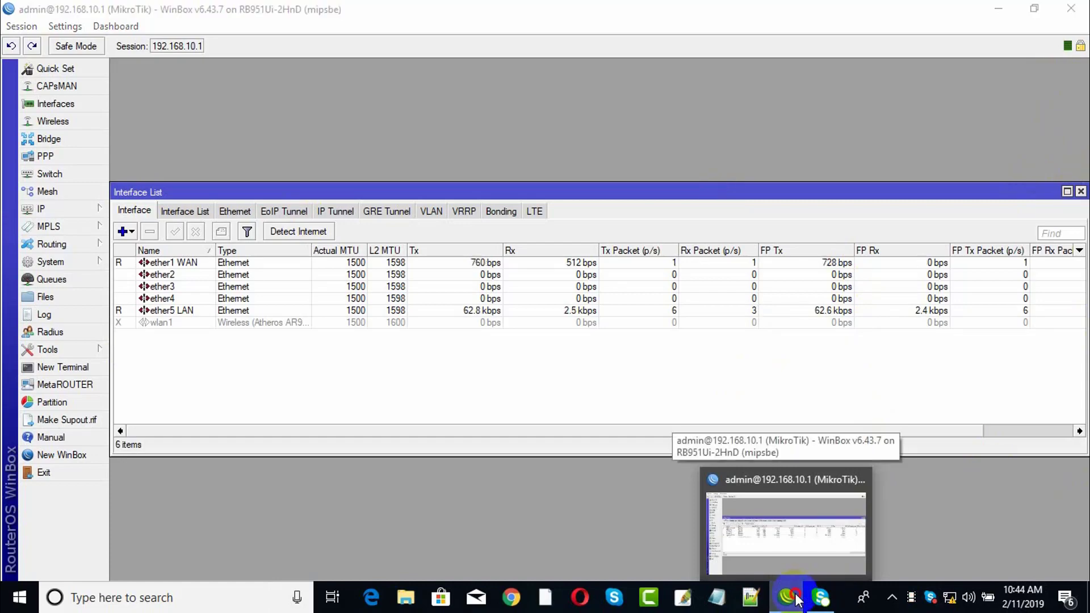
pyautogui.click(796, 600)
pyautogui.click(796, 600)
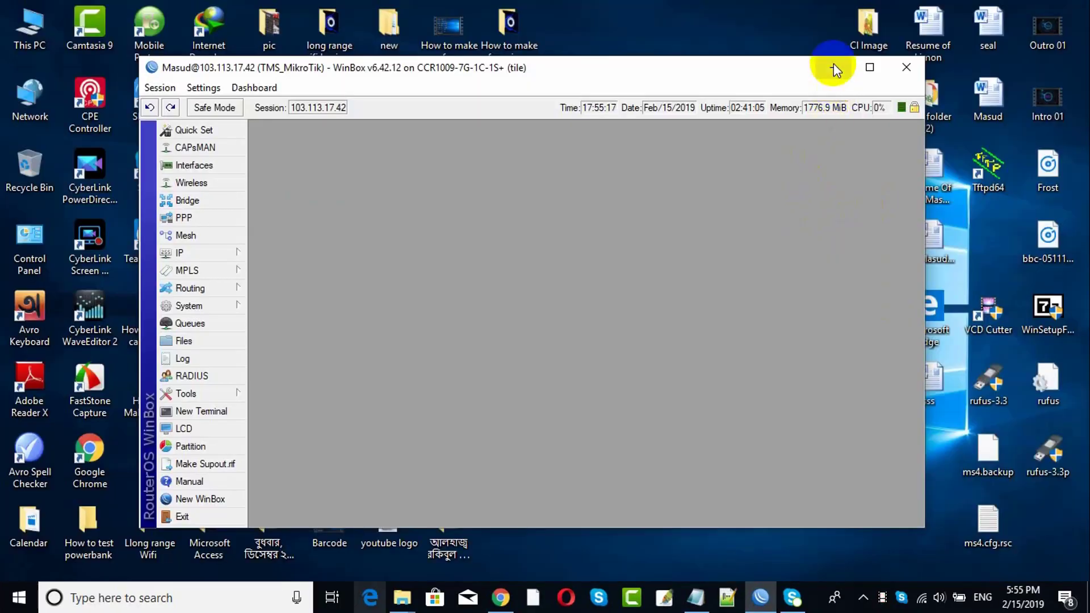
pyautogui.moveTo(833, 63); pyautogui.dragTo(823, 74)
# Minimize WinBox and refresh the desktop so TMS.cfg.rsc, local.cfg.rsc and ccr.cfg.rsc appear.
pyautogui.click(822, 75)
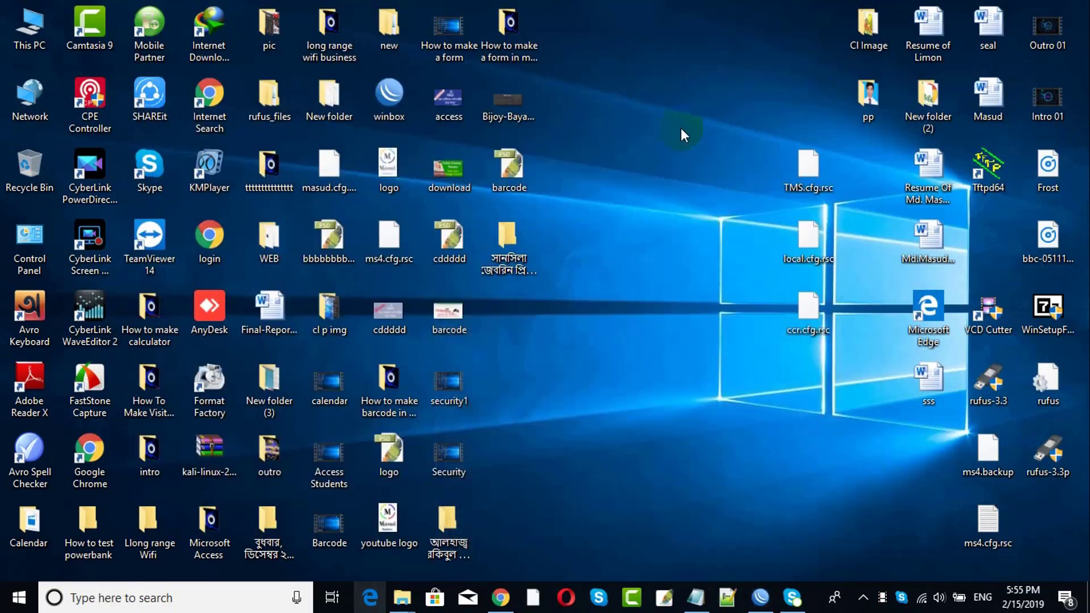
pyautogui.rightClick(635, 149)
pyautogui.click(681, 197)
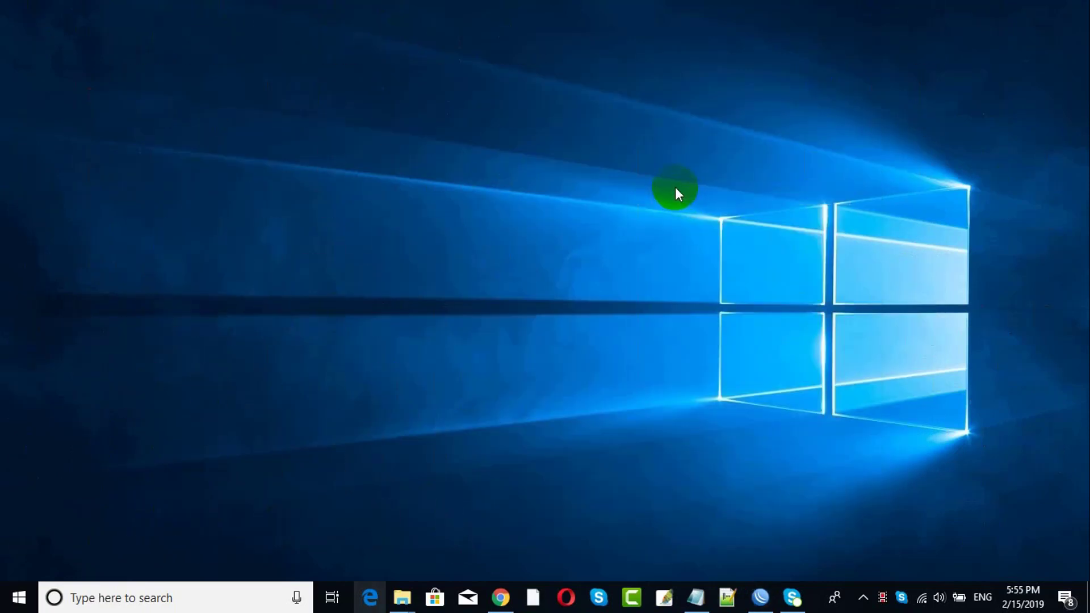